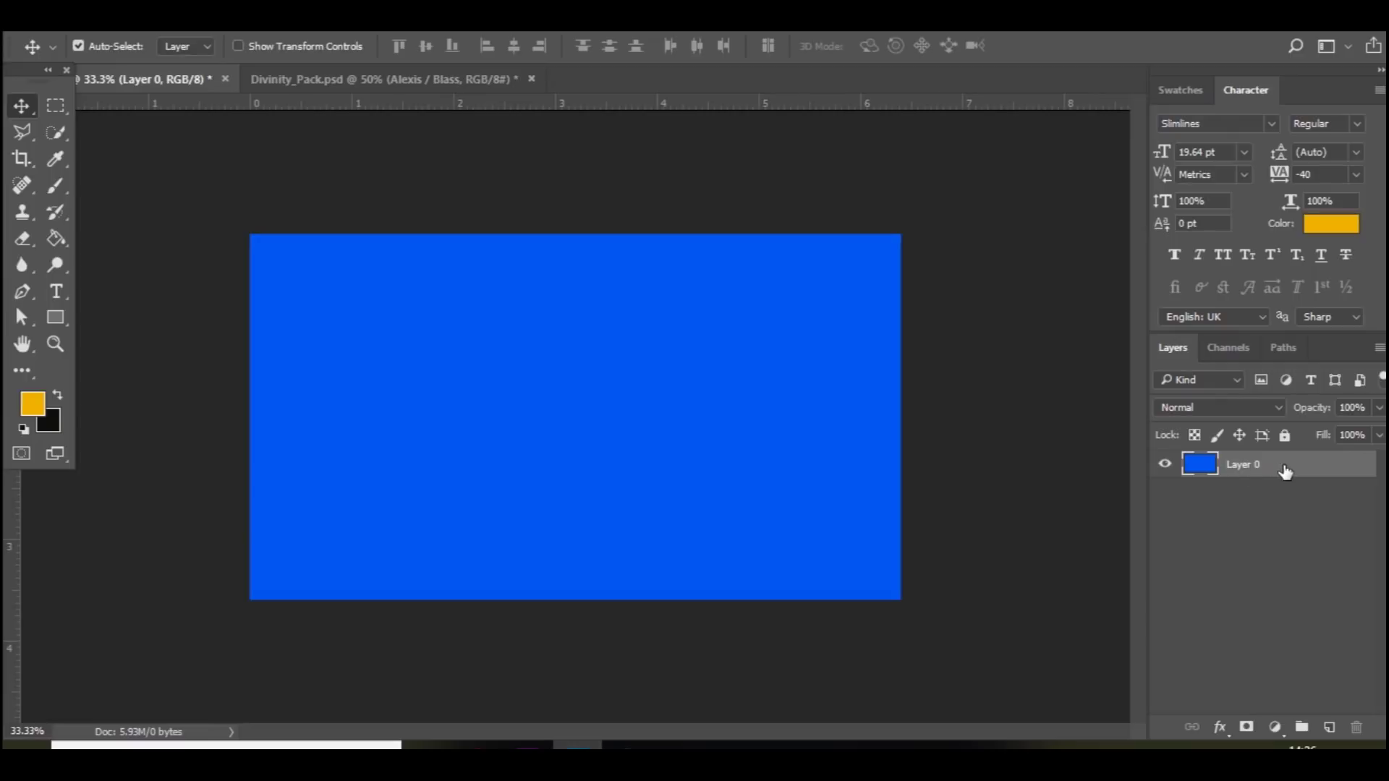
# - Fill Layer 0 across the whole canvas with orange-red f25000 instead of blue
pyautogui.click(33, 403)
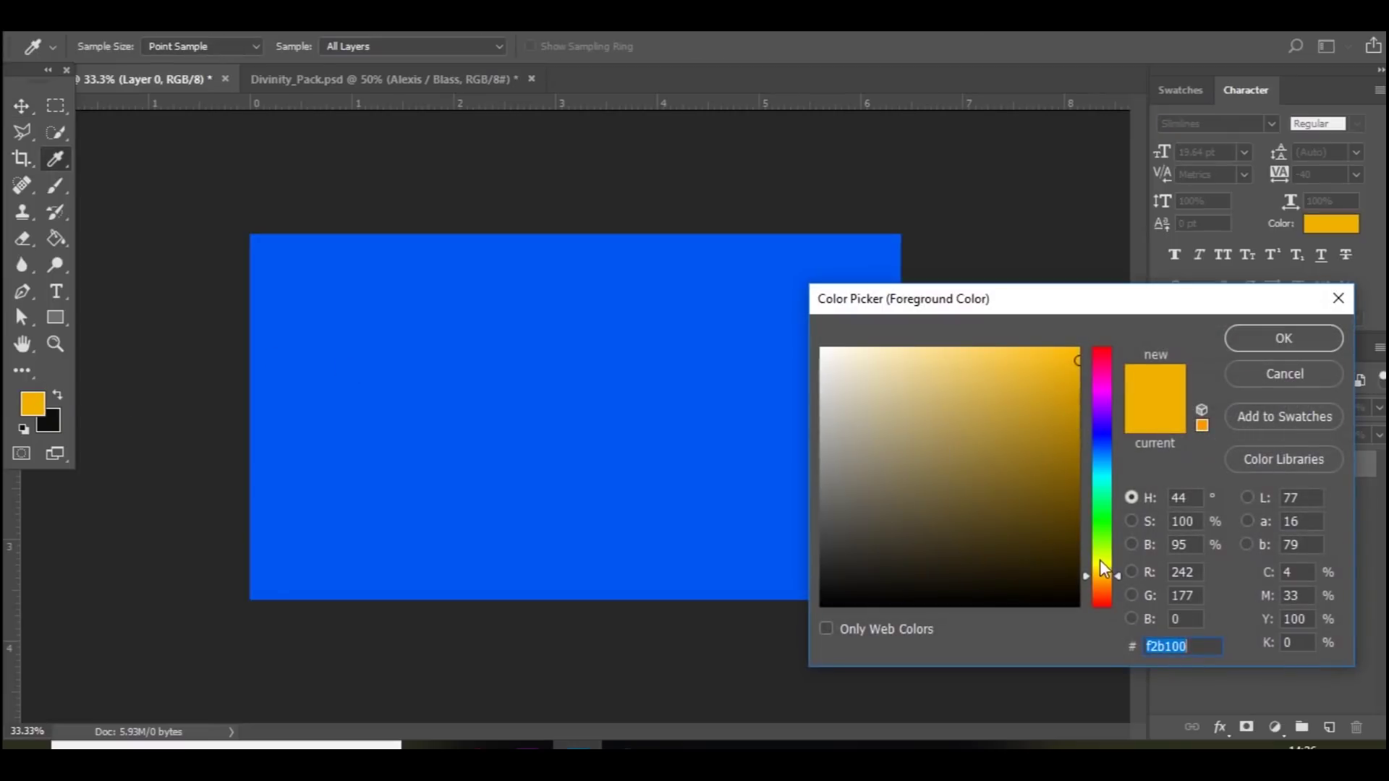
pyautogui.moveTo(1097, 584); pyautogui.dragTo(1097, 593)
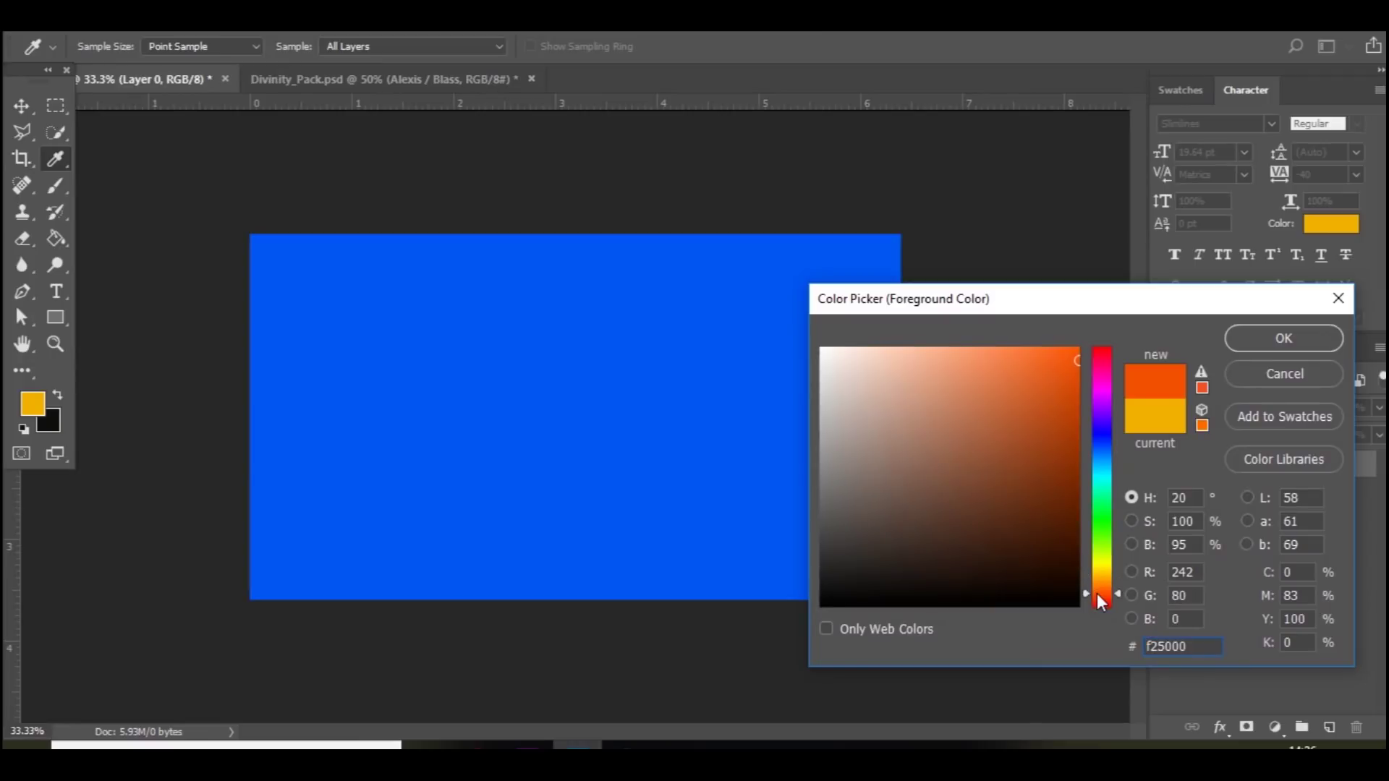
pyautogui.press('Return')
pyautogui.hotkey('alt', 'BackSpace')
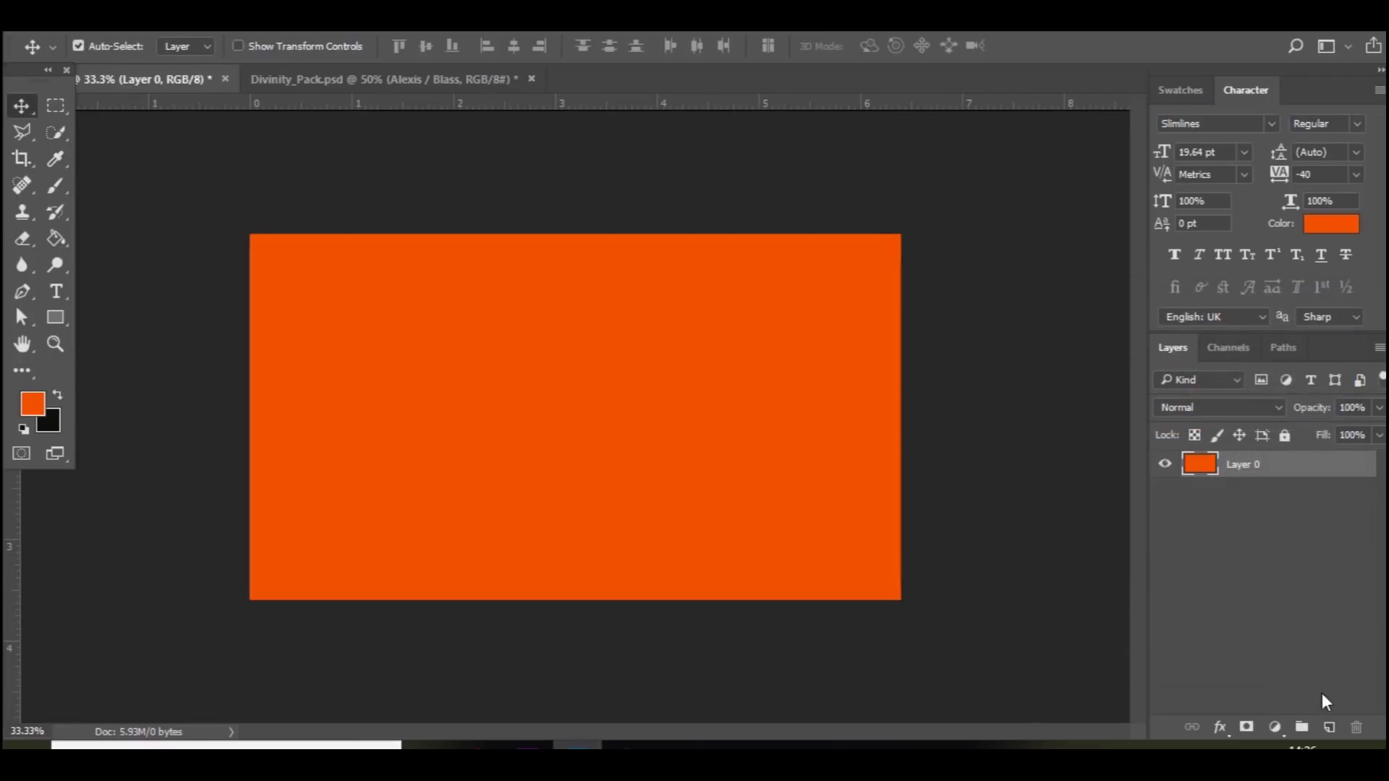
# - On a new layer, brush black shading along the left and right edges at 27% opacity
pyautogui.click(1331, 725)
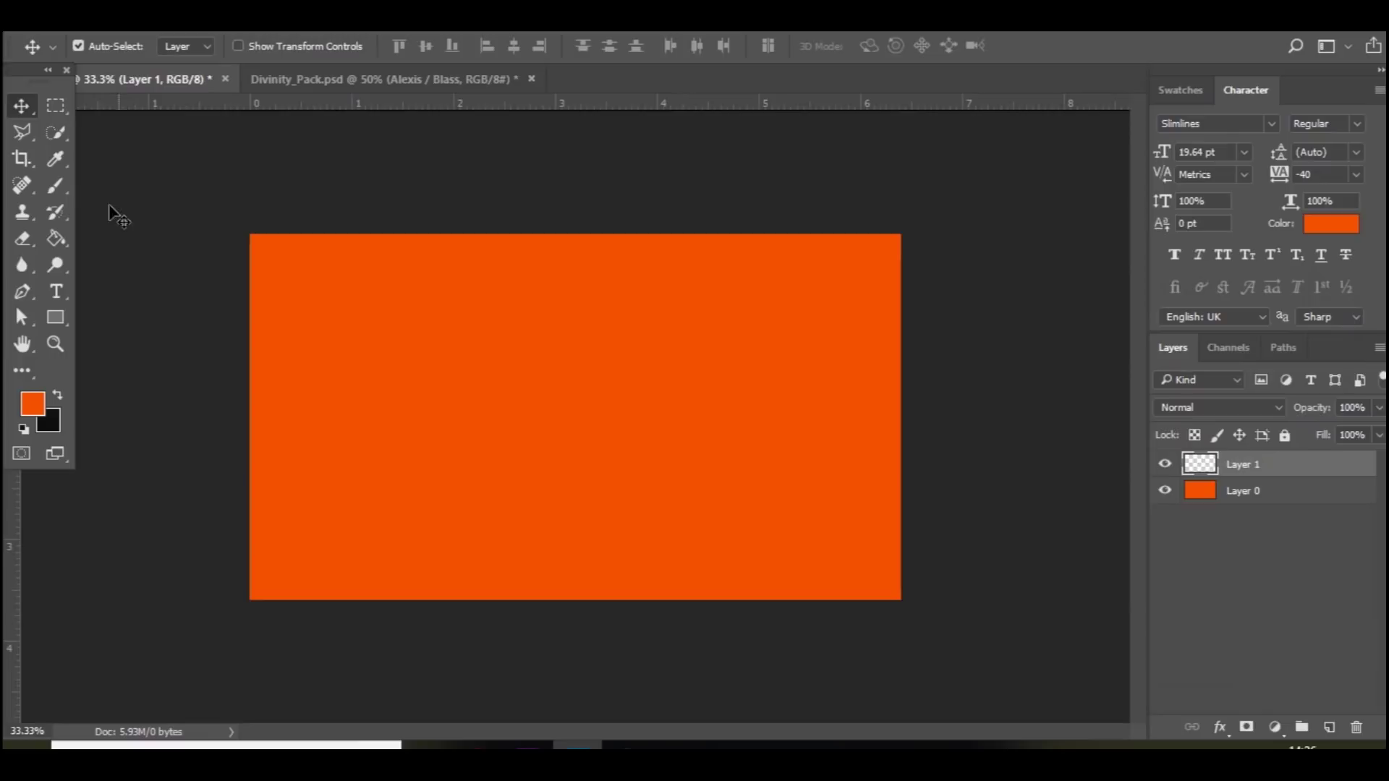
pyautogui.click(56, 185)
pyautogui.click(58, 395)
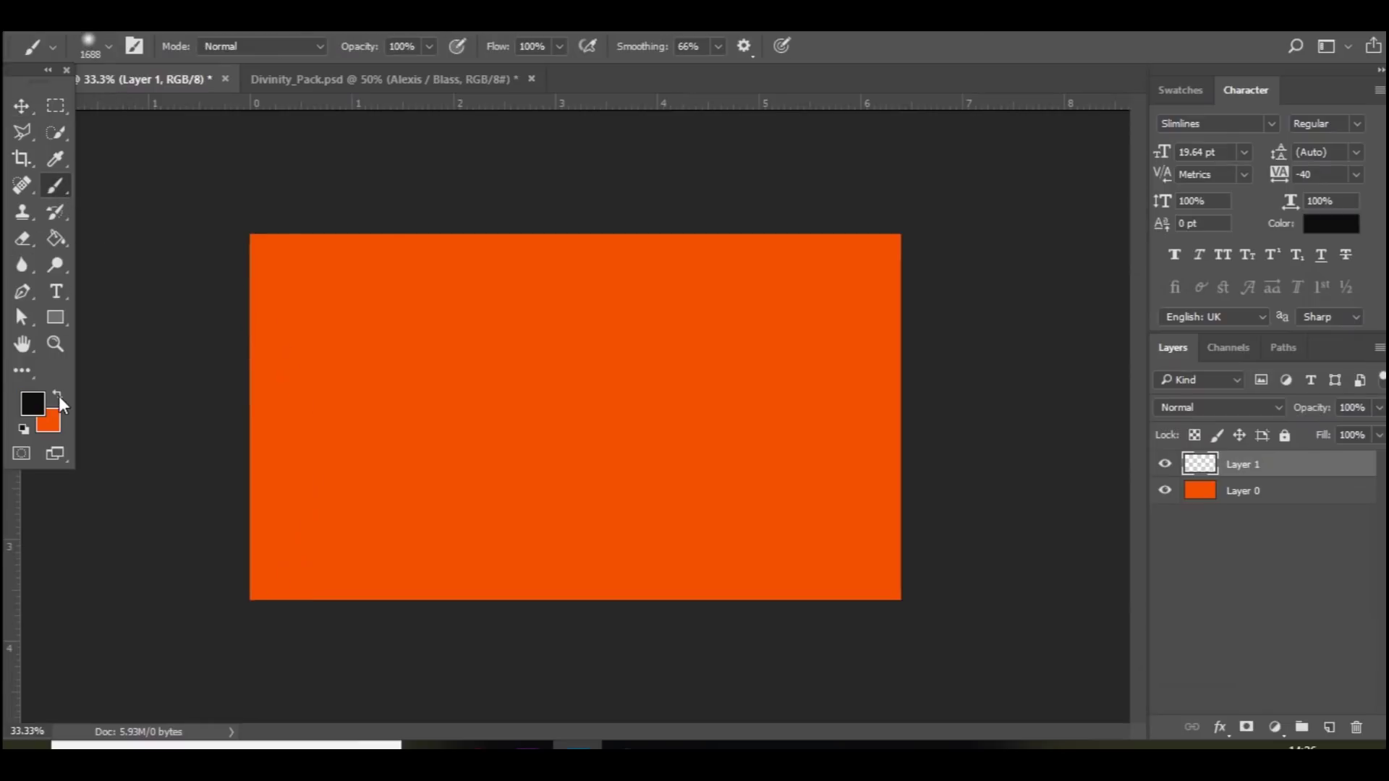
pyautogui.moveTo(195, 554); pyautogui.dragTo(190, 682)
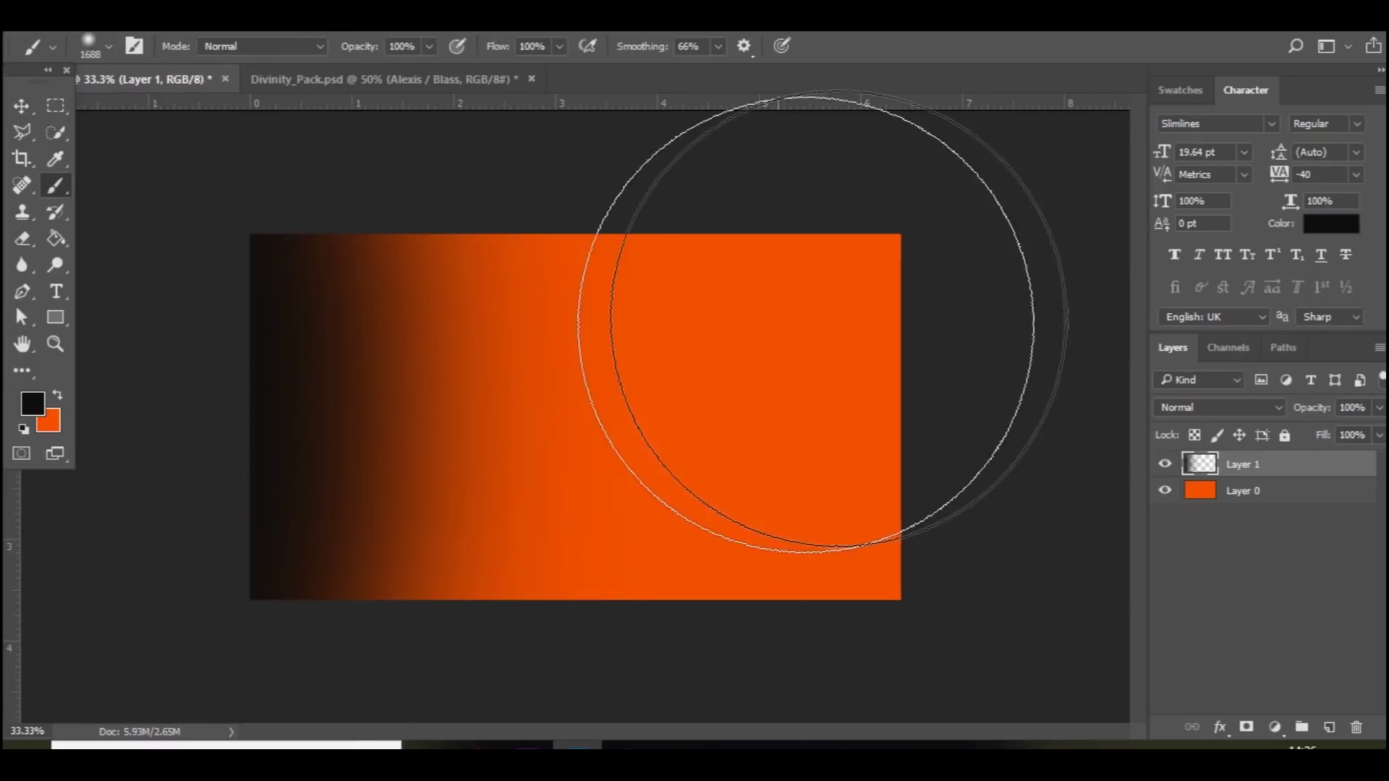
pyautogui.moveTo(973, 350); pyautogui.dragTo(1085, 767)
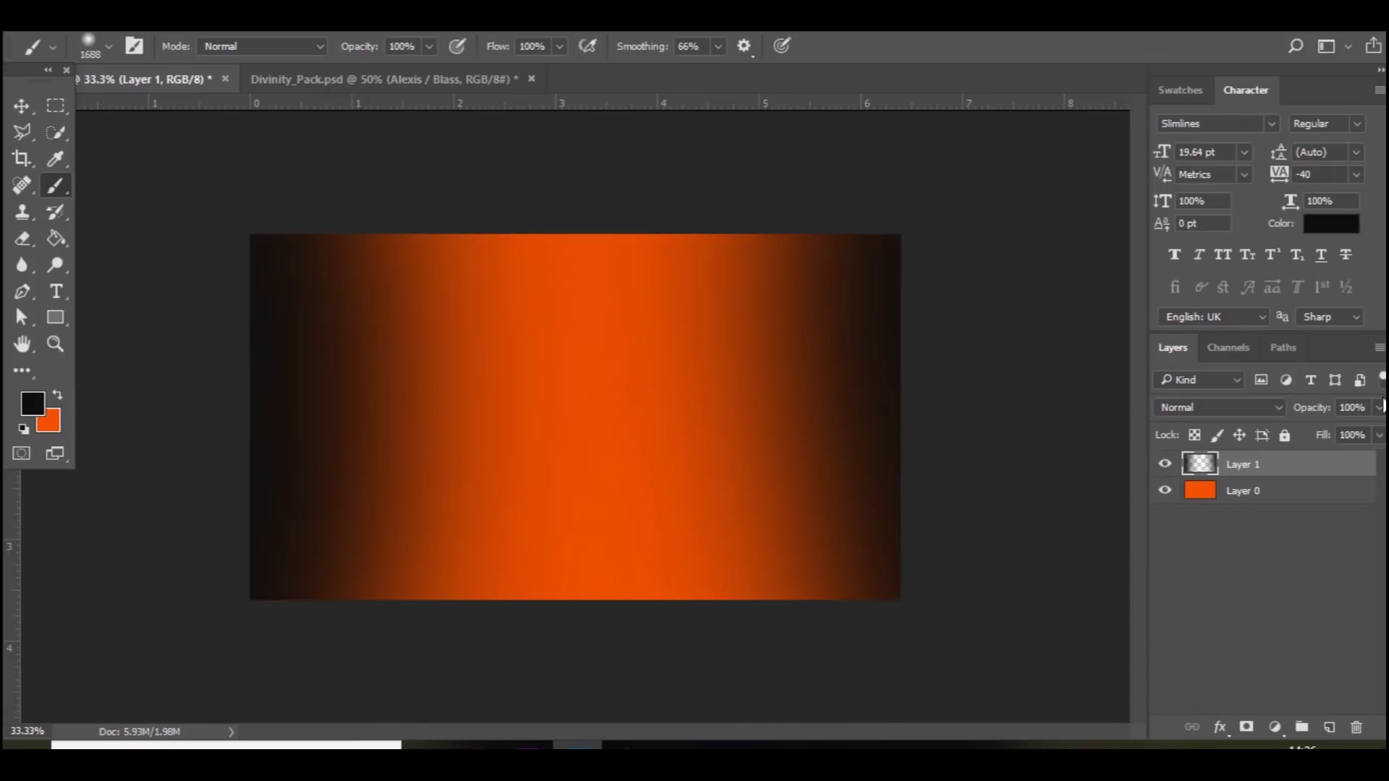
pyautogui.click(1379, 408)
pyautogui.click(1310, 432)
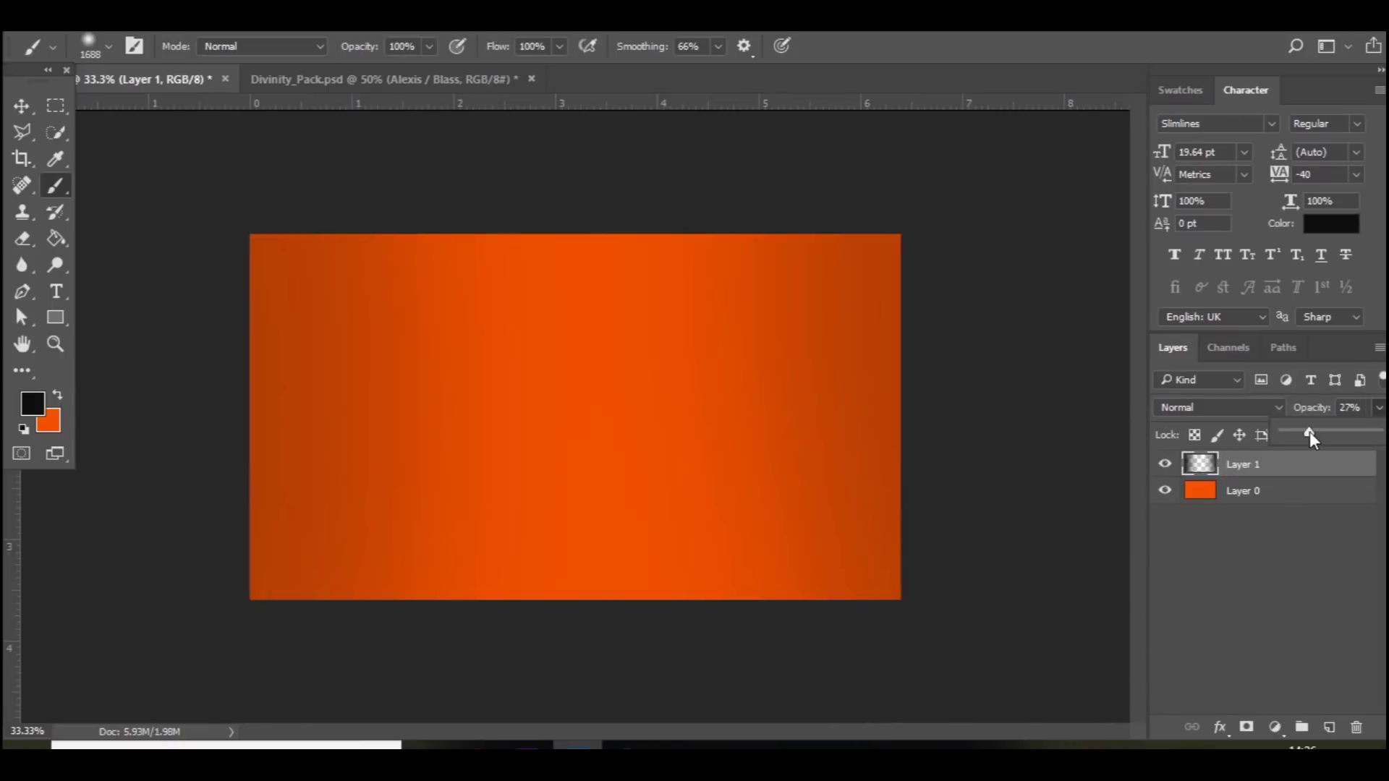
# - On another new layer, paint a soft white ffffff glow at the top centre at 26% opacity
pyautogui.click(1328, 727)
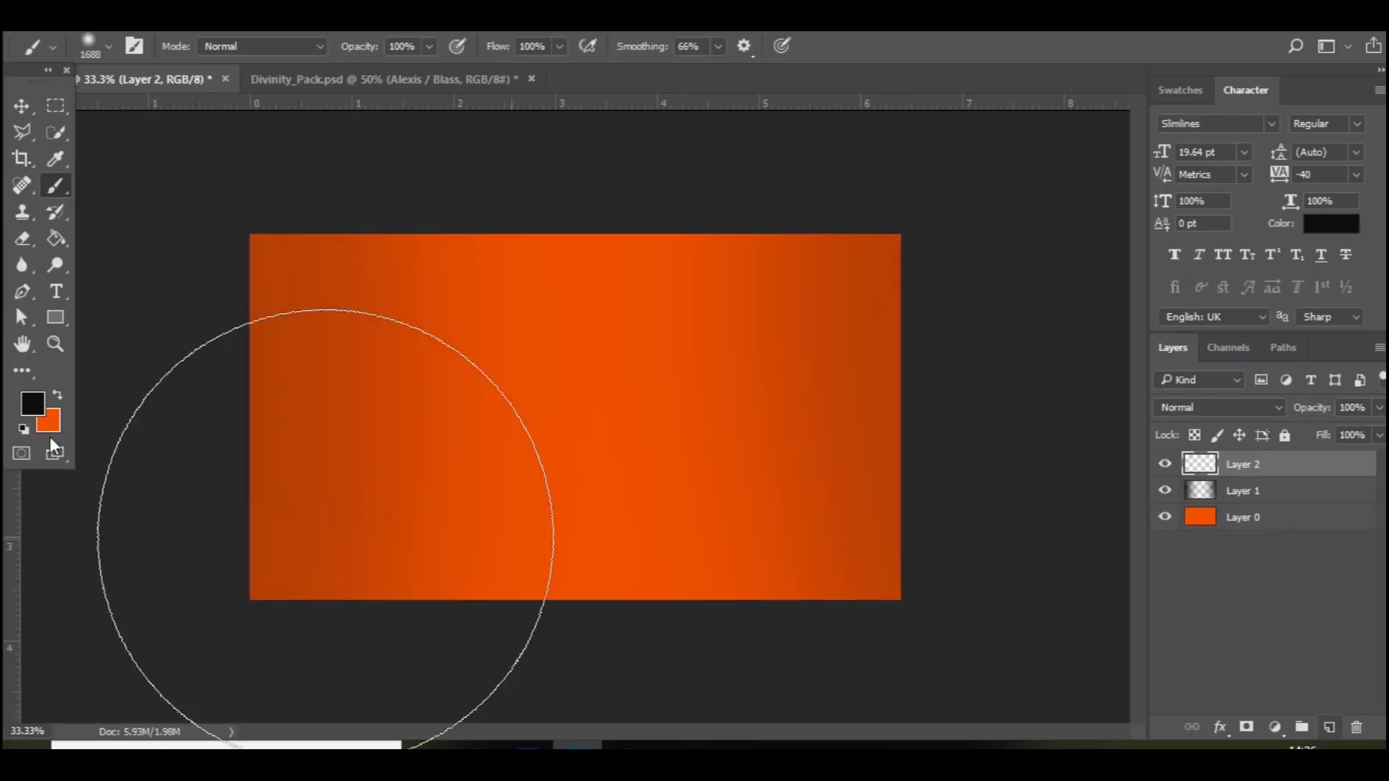
pyautogui.click(29, 407)
pyautogui.write('ffffff')
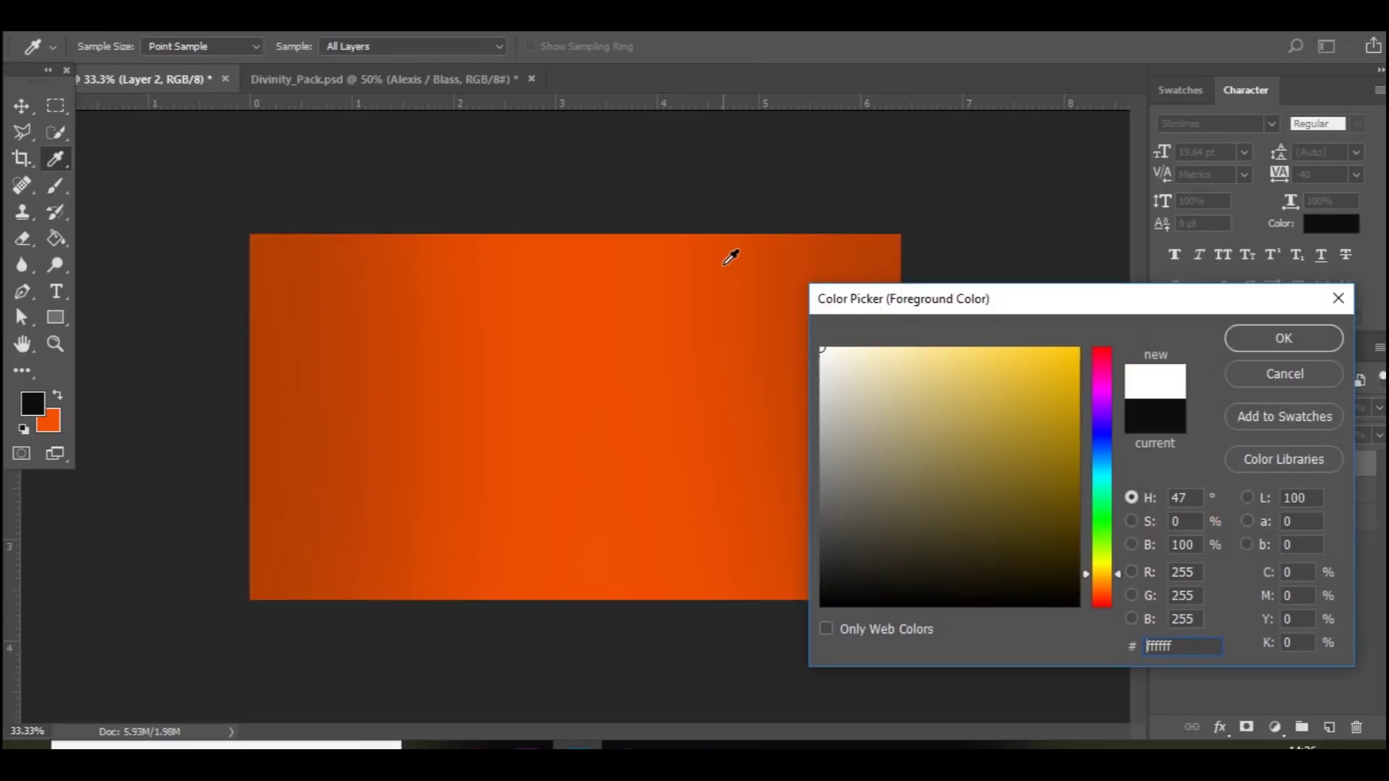
pyautogui.press('Return')
pyautogui.click(575, 155)
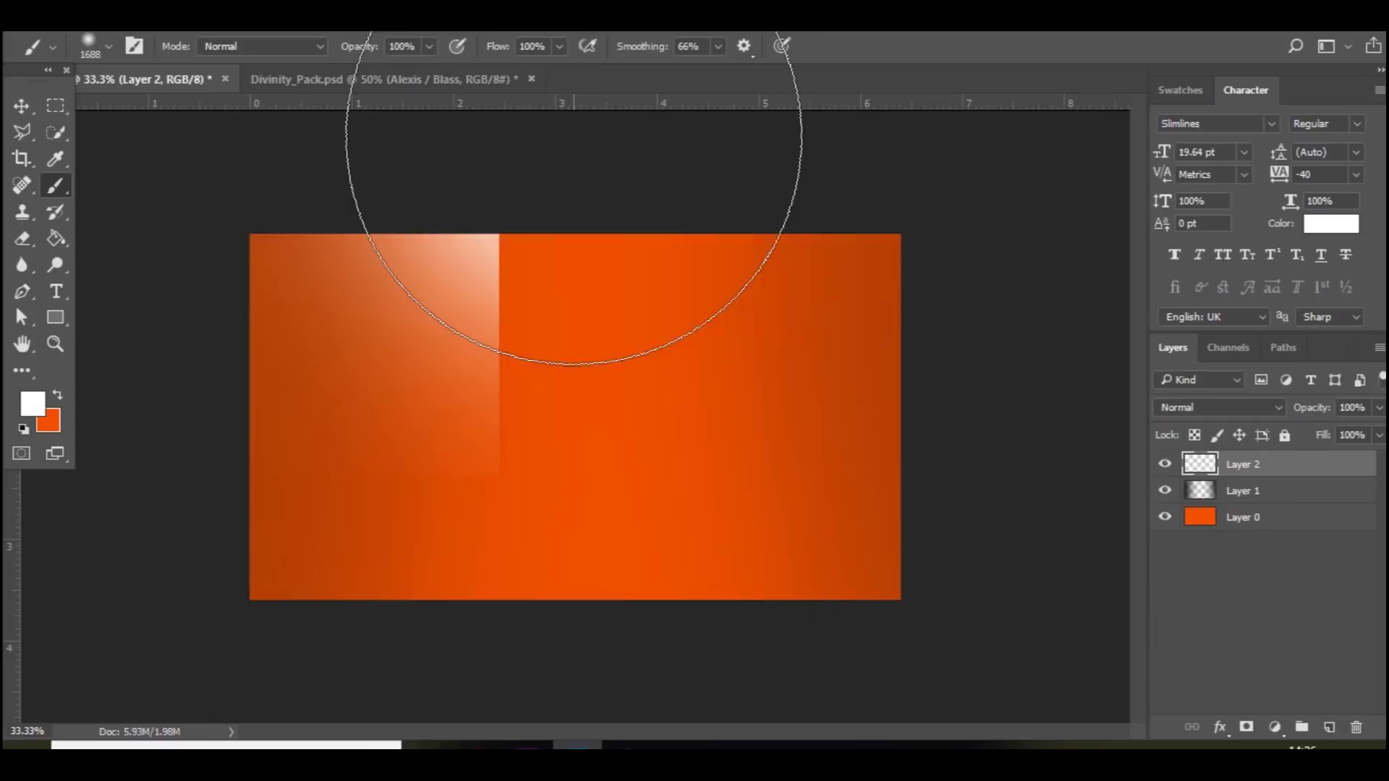
pyautogui.click(1379, 408)
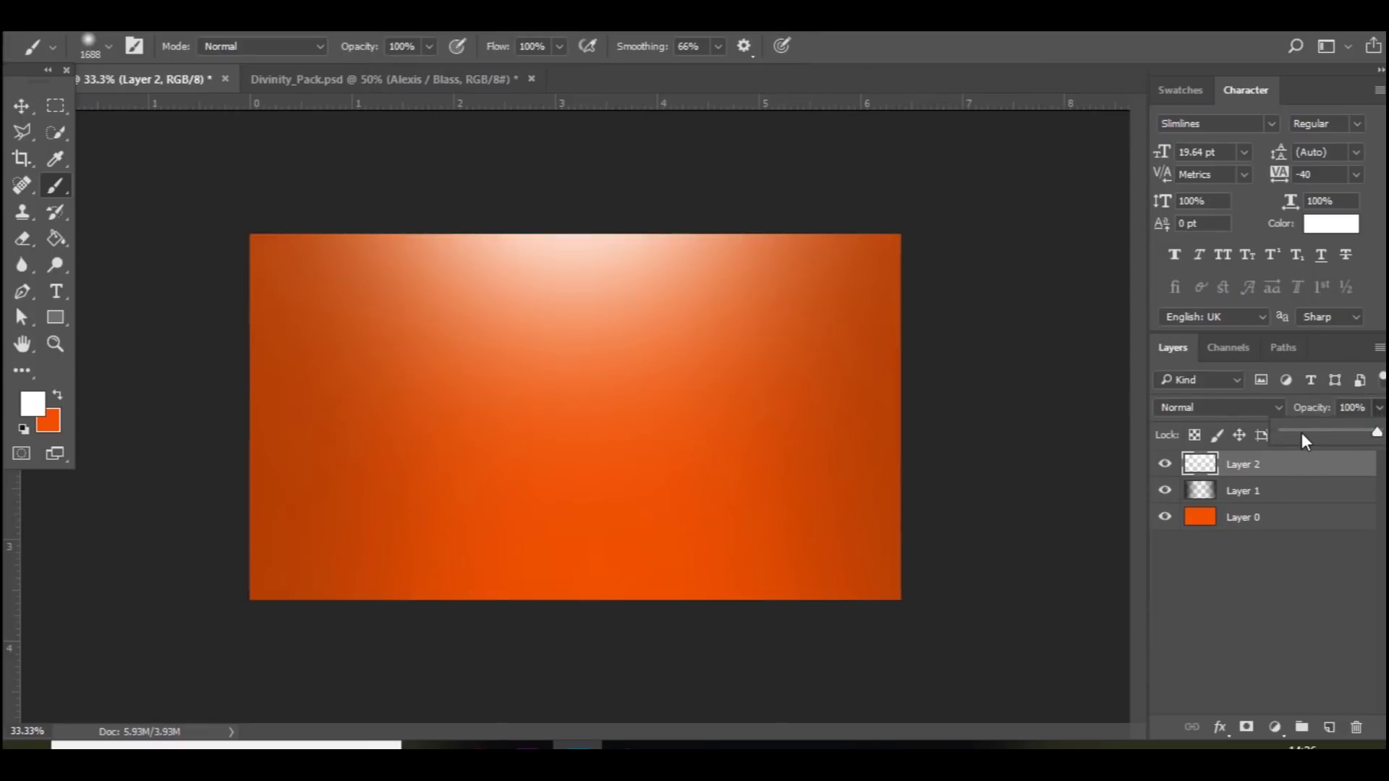
pyautogui.moveTo(1305, 442); pyautogui.dragTo(1312, 442)
# - Add a third layer with a soft white glow at the bottom centre, set to Overlay at 48%
pyautogui.click(1329, 726)
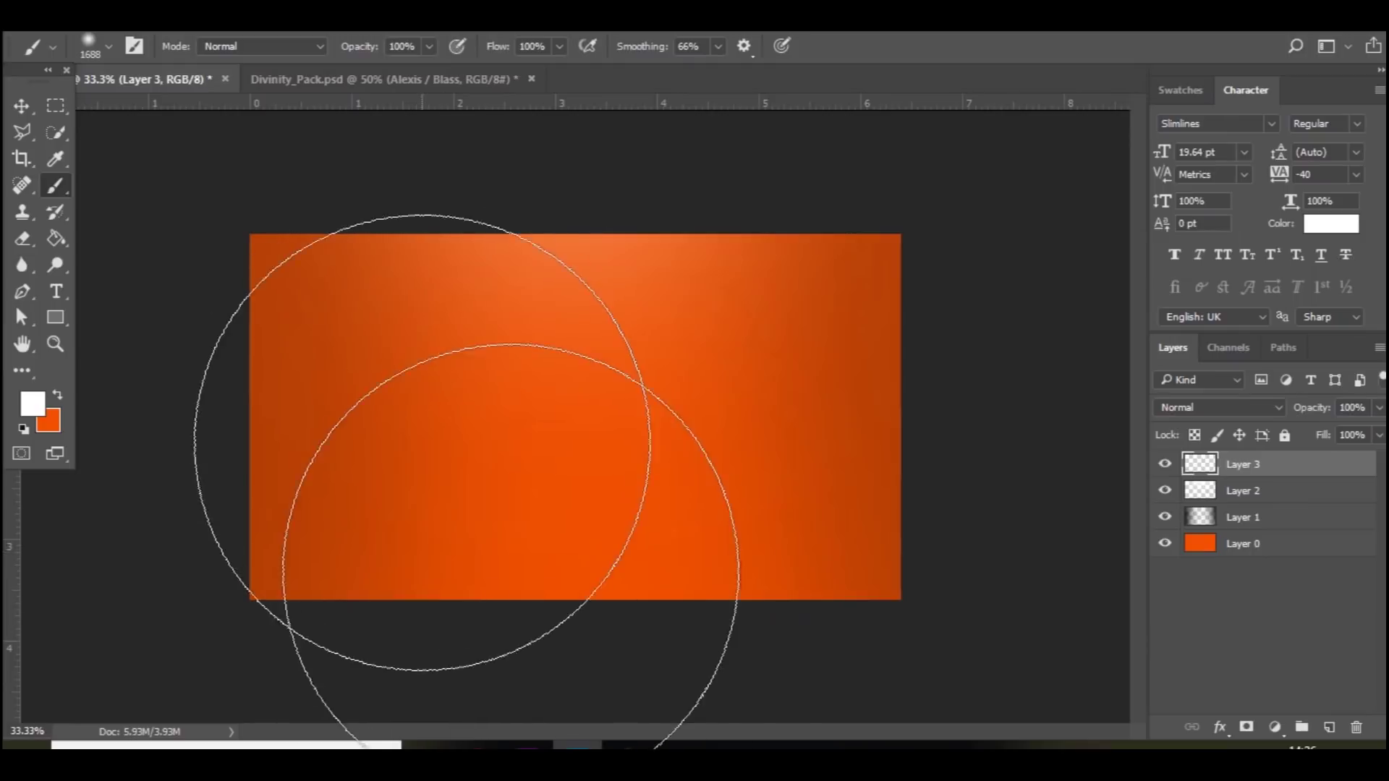
pyautogui.click(583, 636)
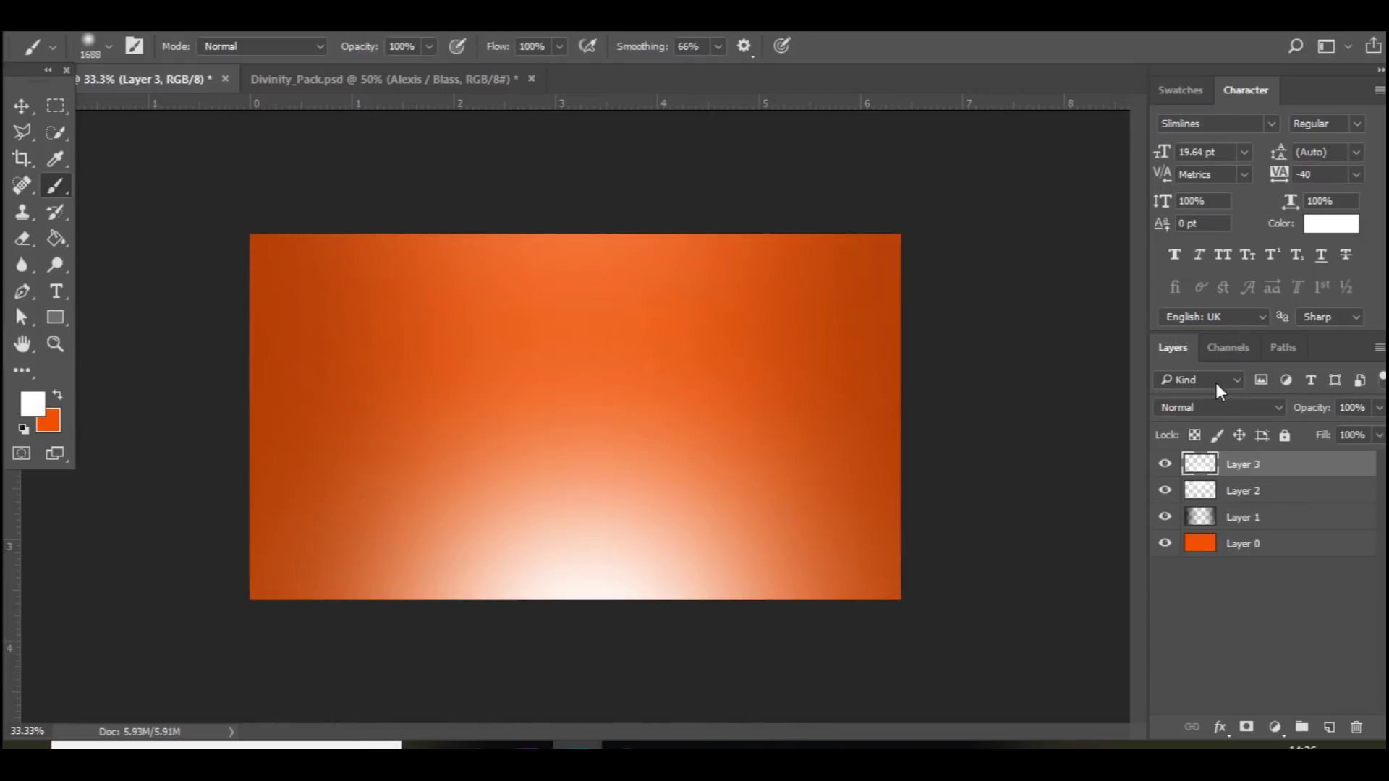
pyautogui.click(1219, 410)
pyautogui.click(1186, 199)
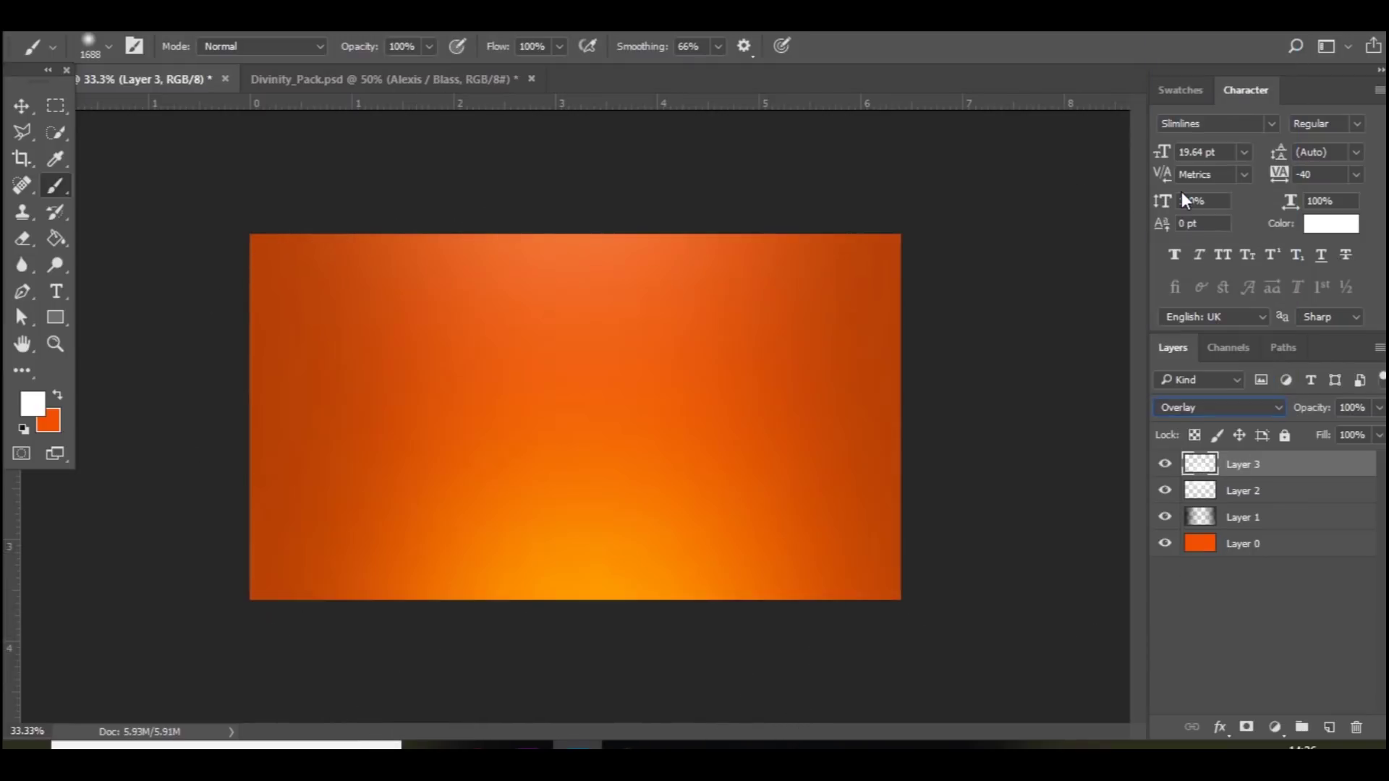
pyautogui.click(1380, 410)
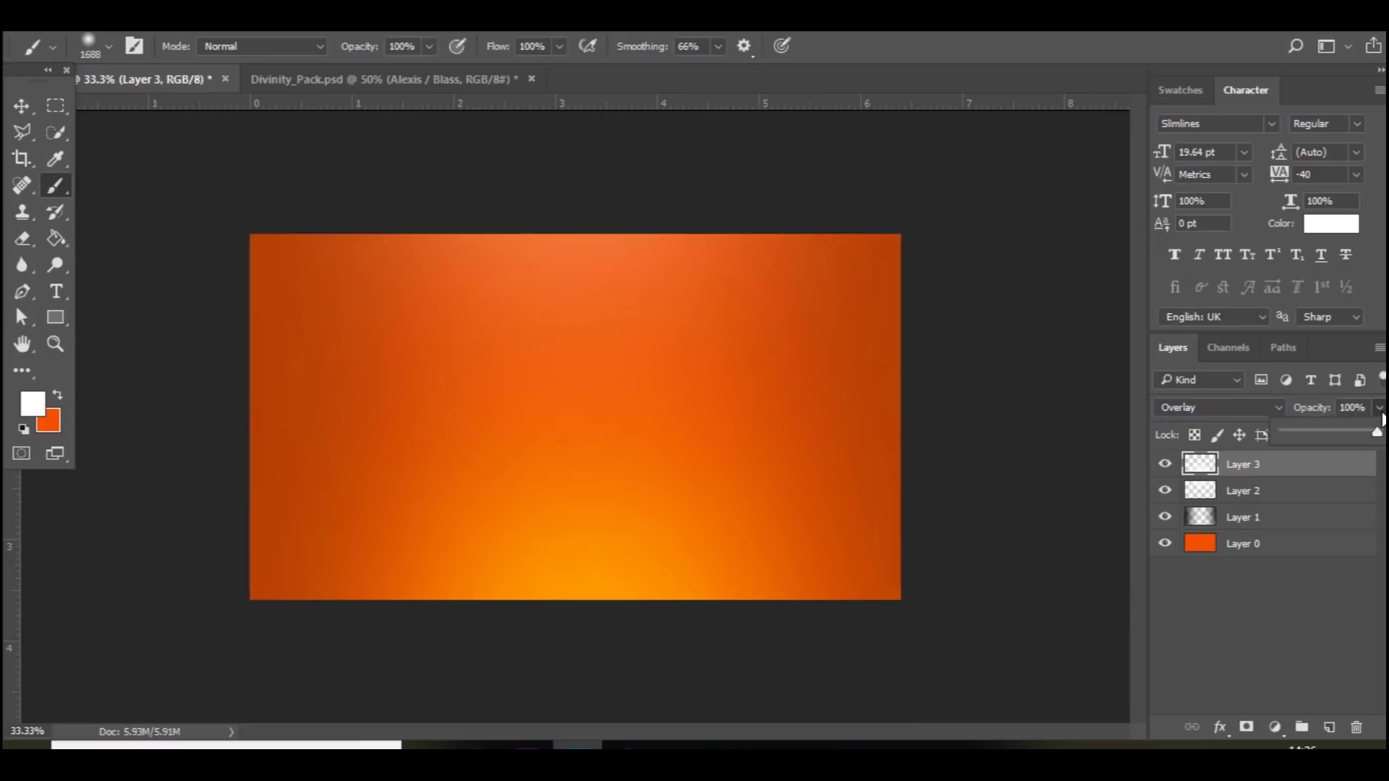
pyautogui.moveTo(1342, 439); pyautogui.dragTo(1327, 438)
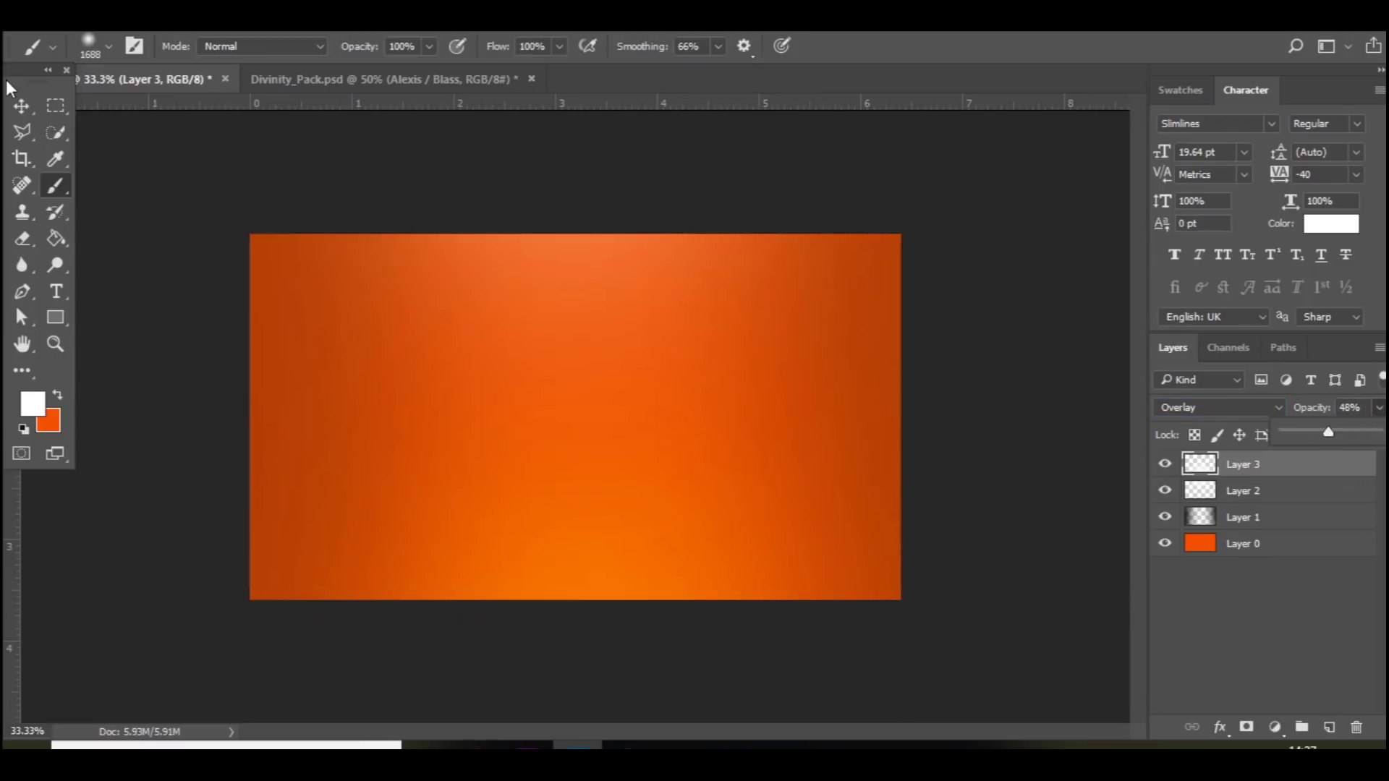
pyautogui.click(20, 108)
pyautogui.click(308, 79)
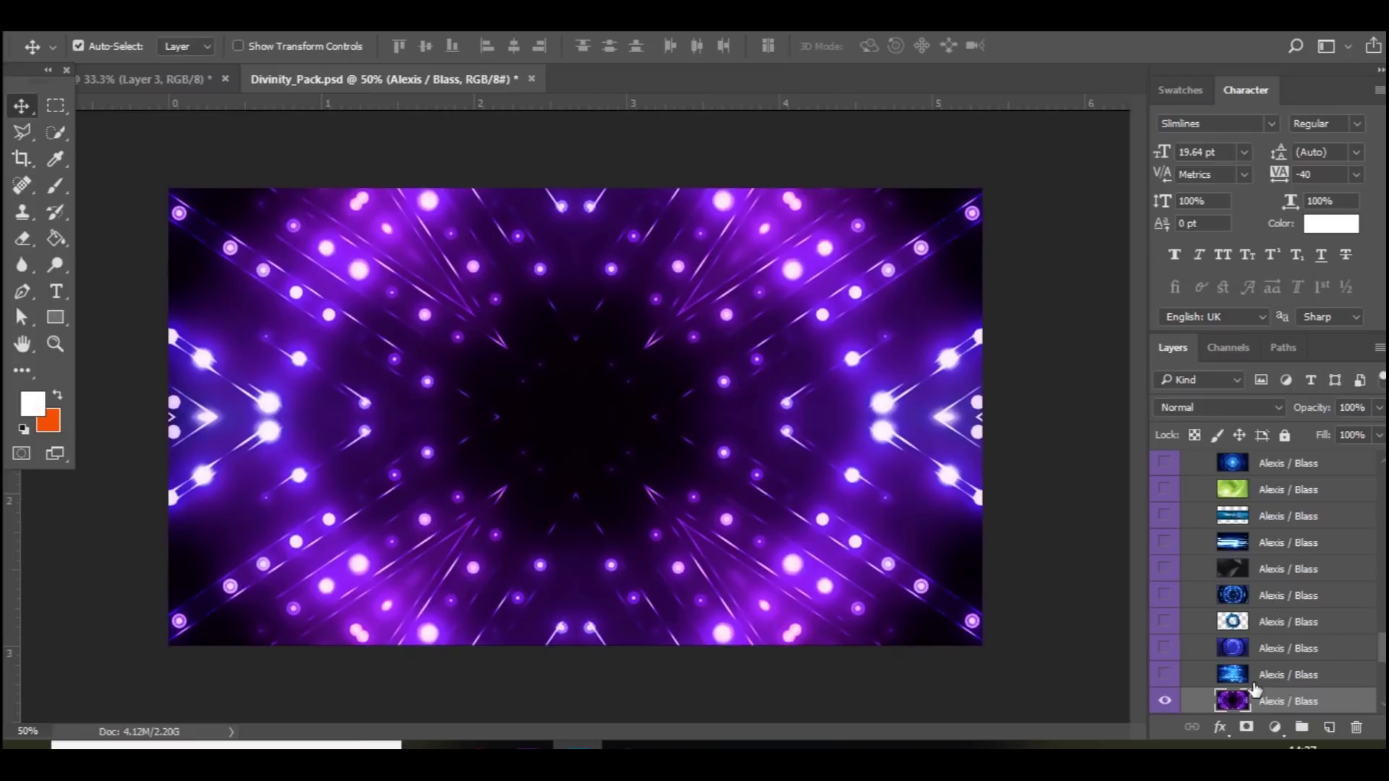
pyautogui.hotkey('ctrl', 'Tab')
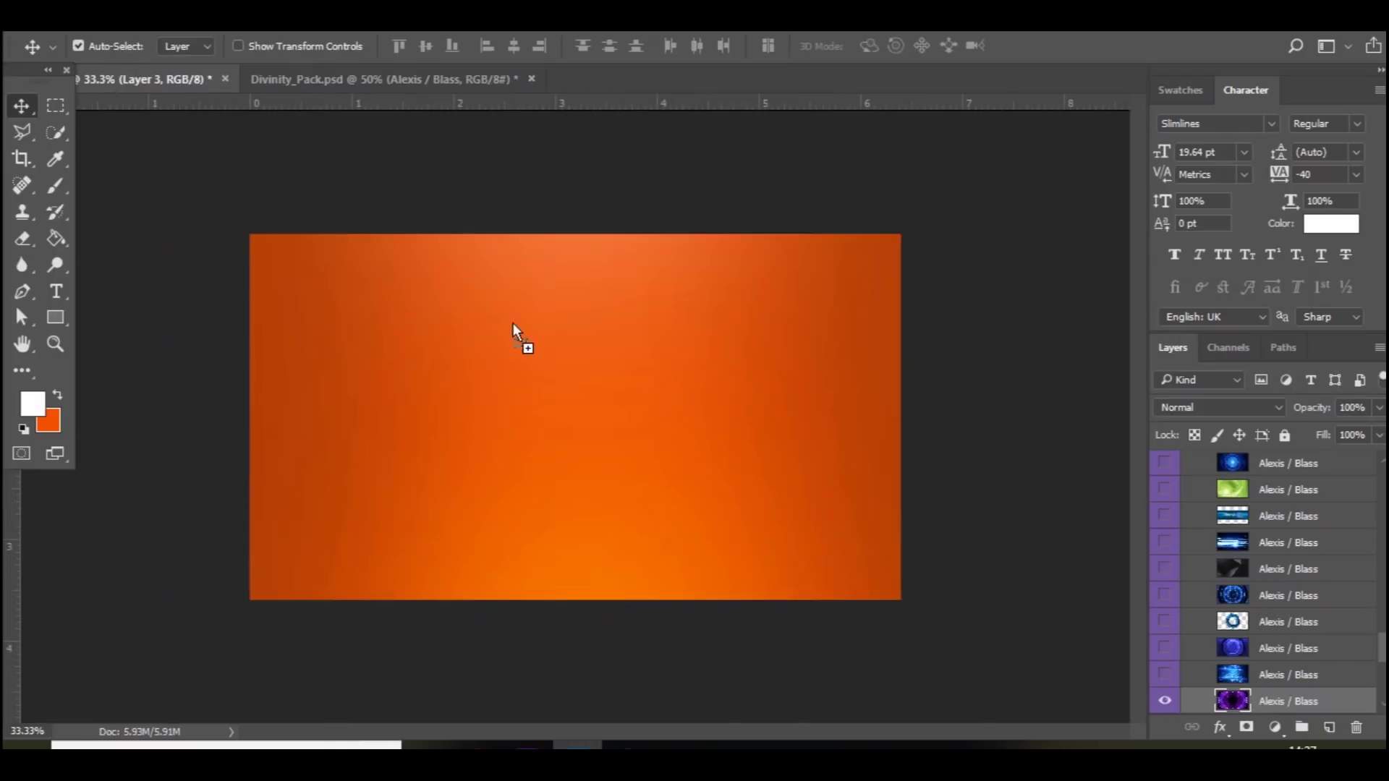
# - Place the purple lights image above Layer 0, stretch it over the canvas, and shift its hue to +110
pyautogui.moveTo(547, 350); pyautogui.dragTo(549, 350)
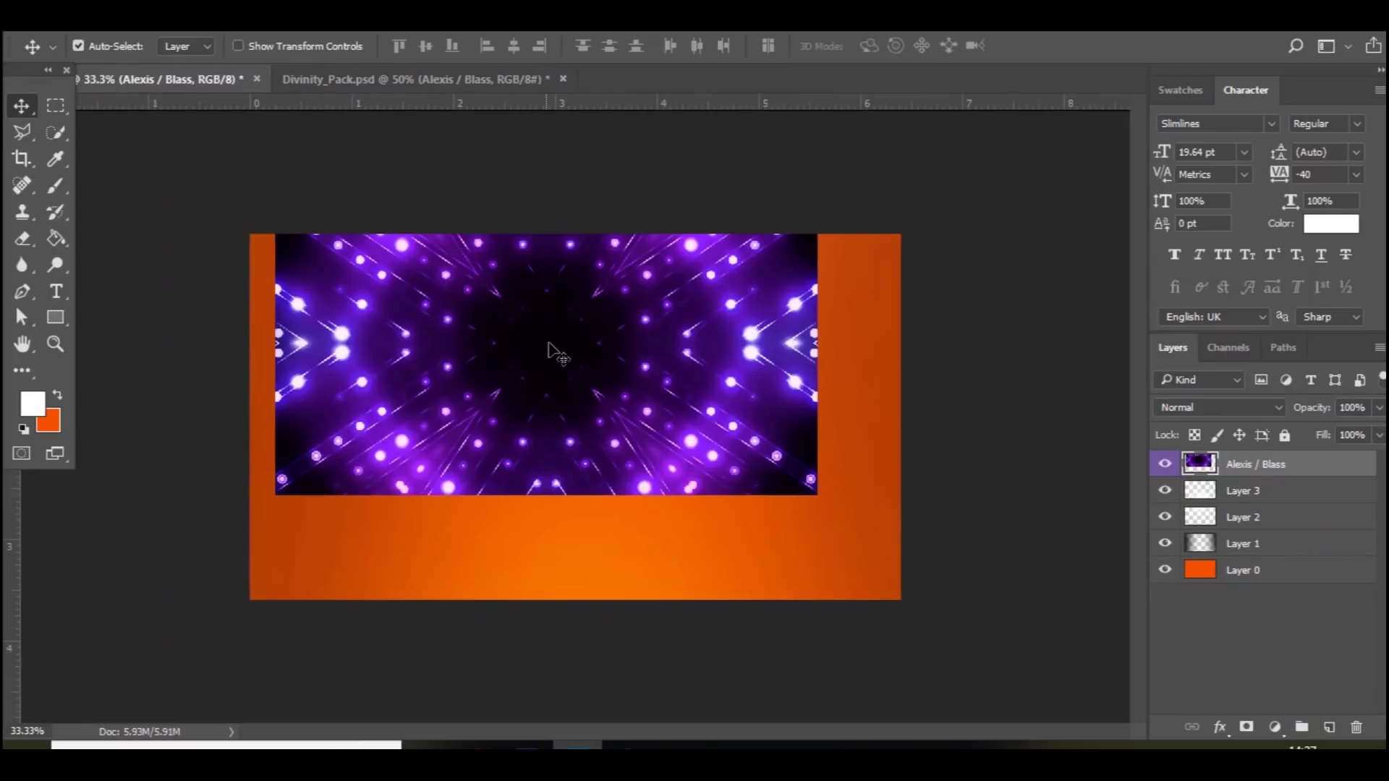
pyautogui.moveTo(1276, 464); pyautogui.dragTo(1255, 562)
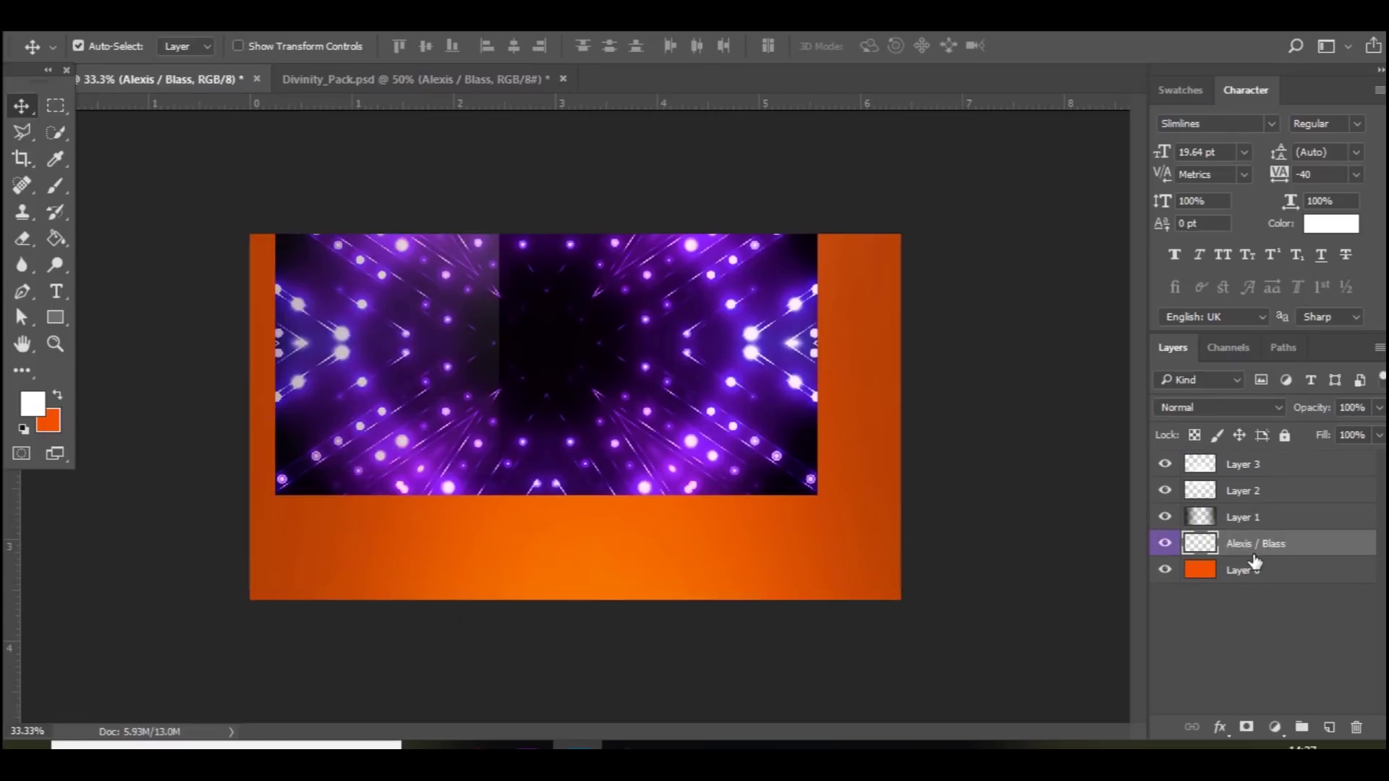
pyautogui.hotkey('ctrl', 't')
pyautogui.moveTo(678, 385); pyautogui.dragTo(661, 358)
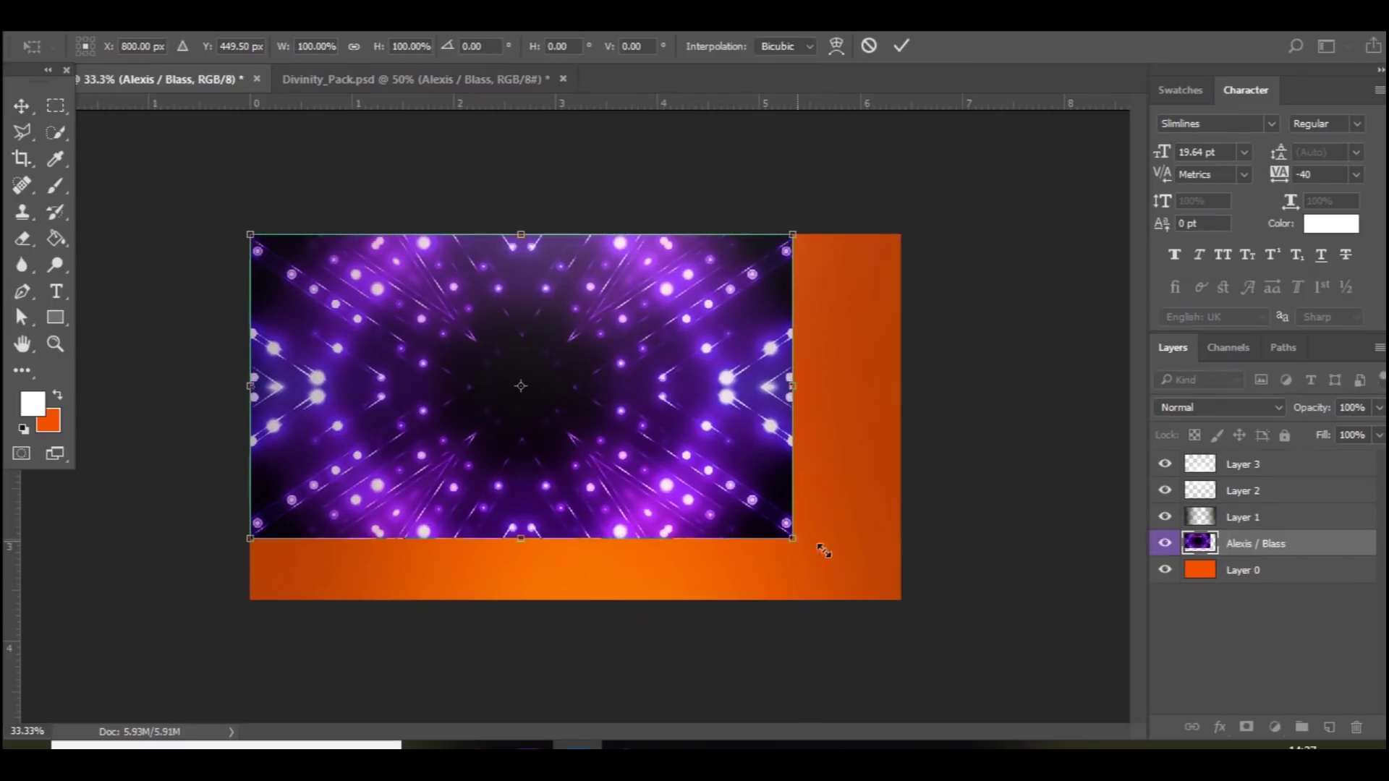
pyautogui.moveTo(823, 551); pyautogui.dragTo(902, 600)
pyautogui.press('Return')
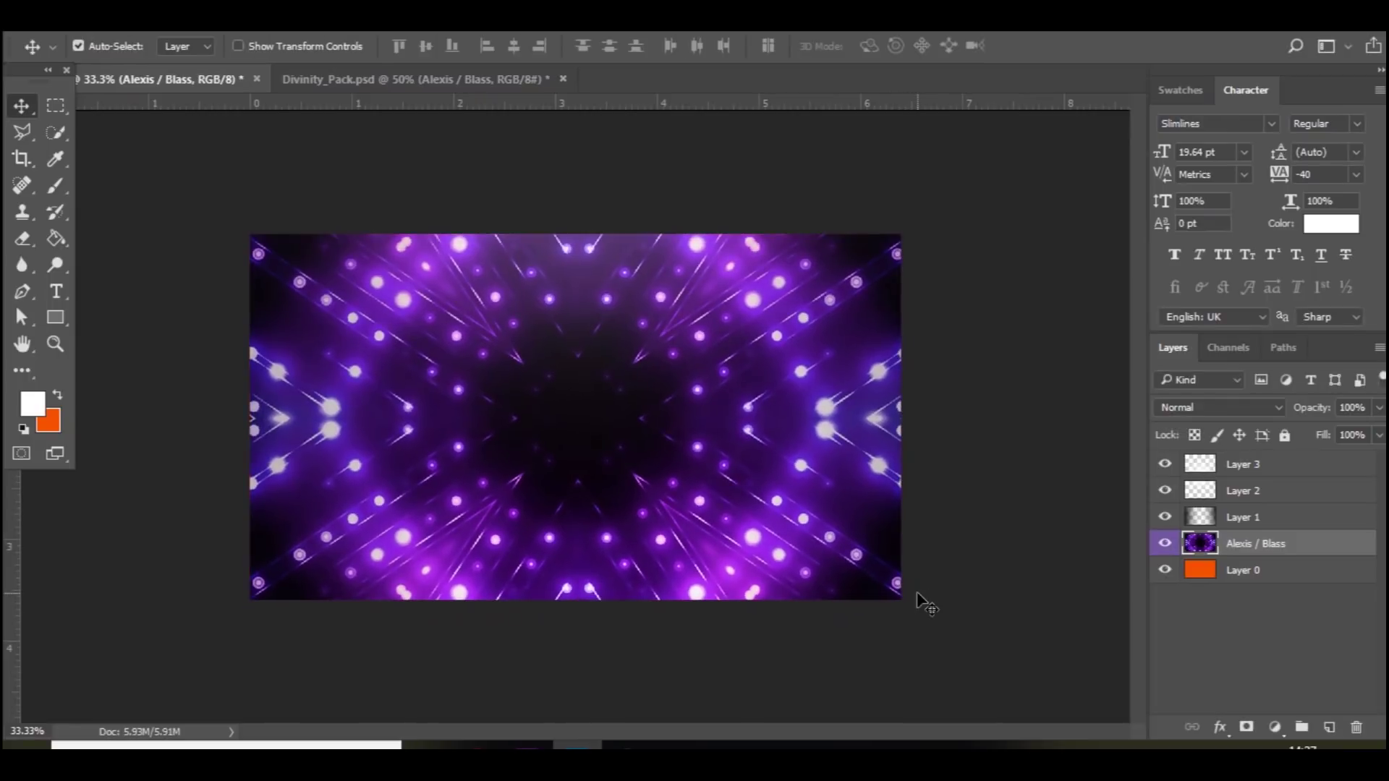
pyautogui.hotkey('ctrl', 'u')
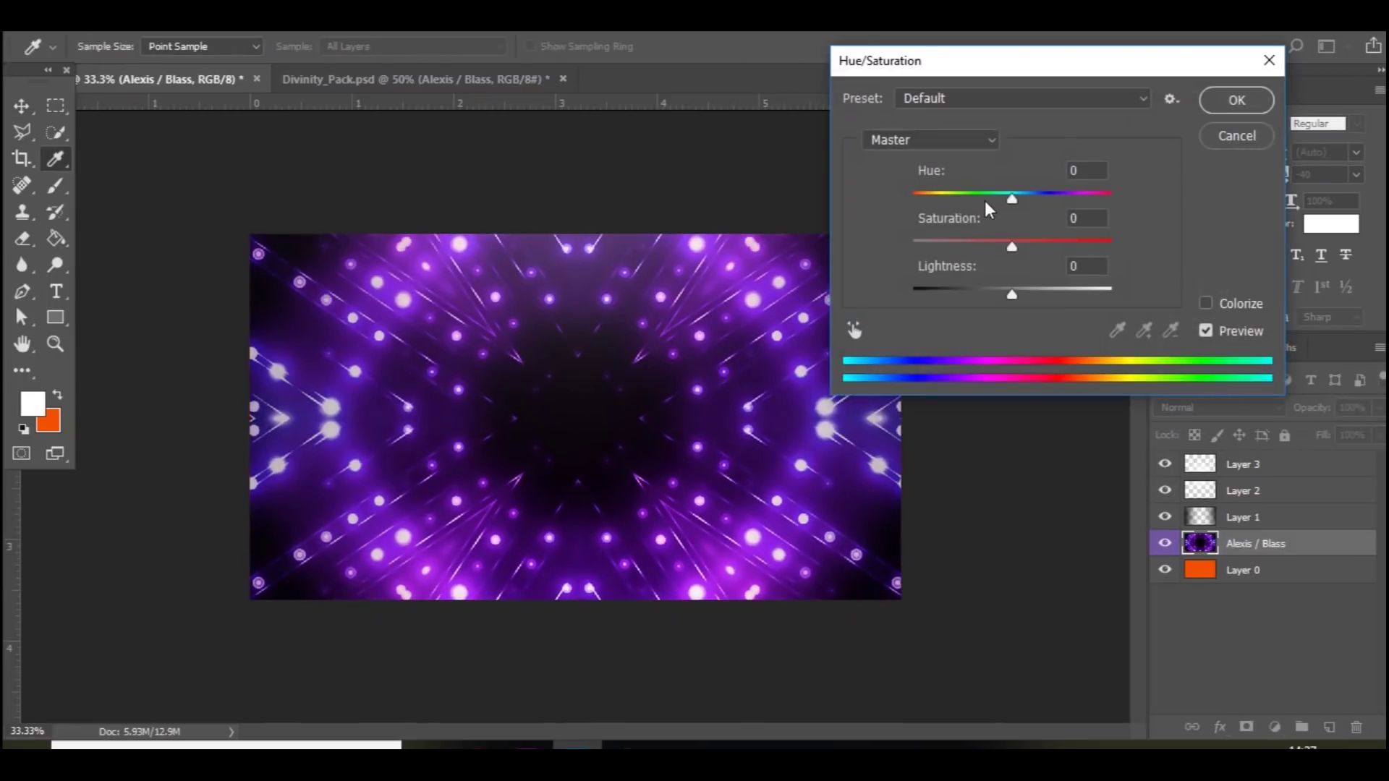
pyautogui.moveTo(987, 204); pyautogui.dragTo(1088, 225)
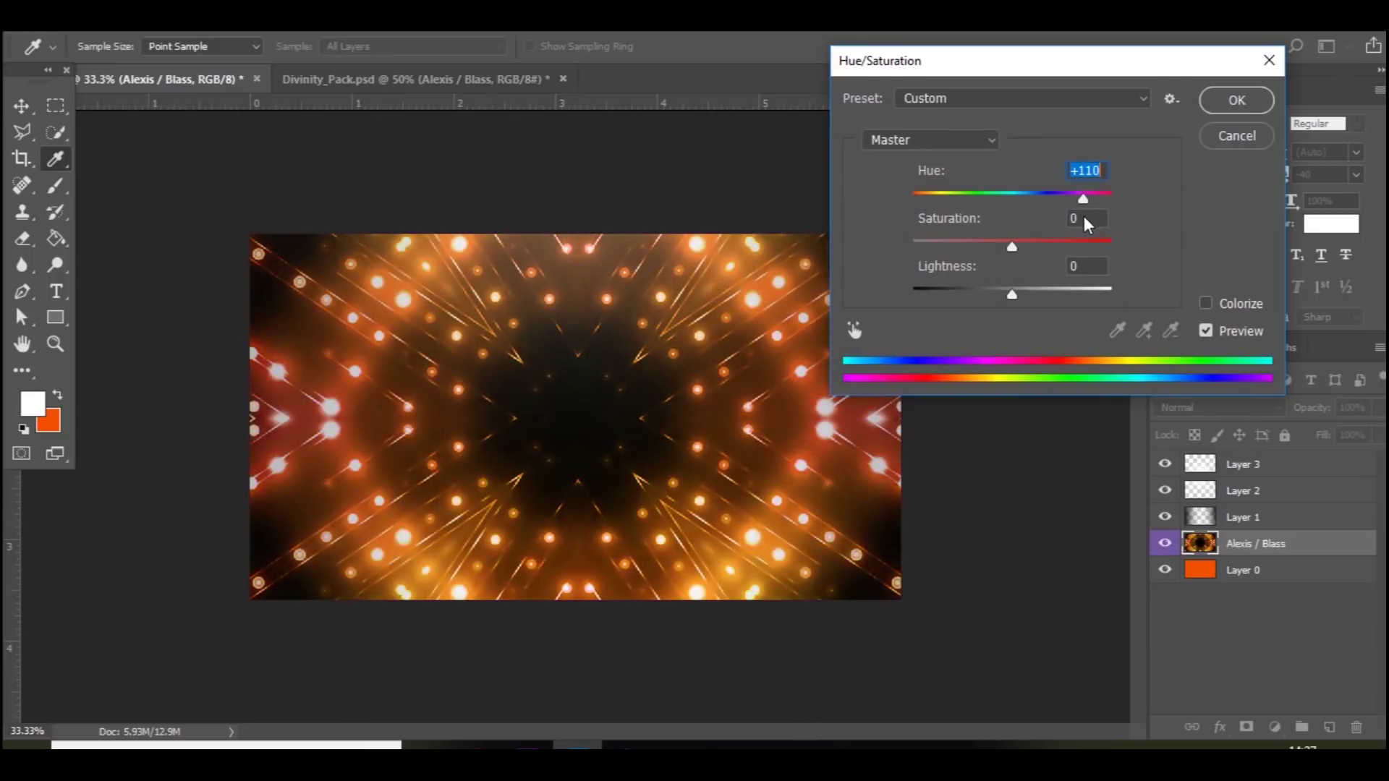
# - Commit the orange hue shift and apply a Mosaic filter with cell size 21
pyautogui.click(1240, 105)
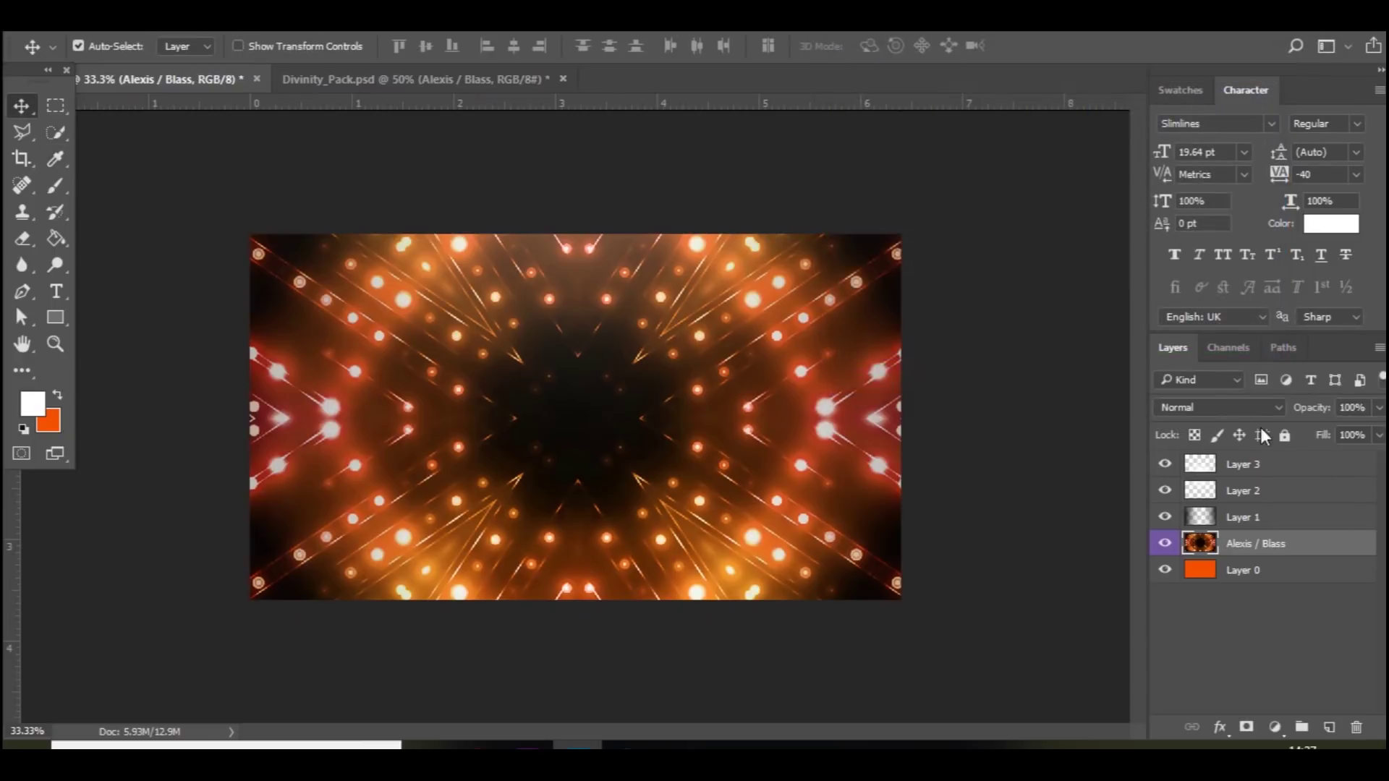
pyautogui.click(310, 23)
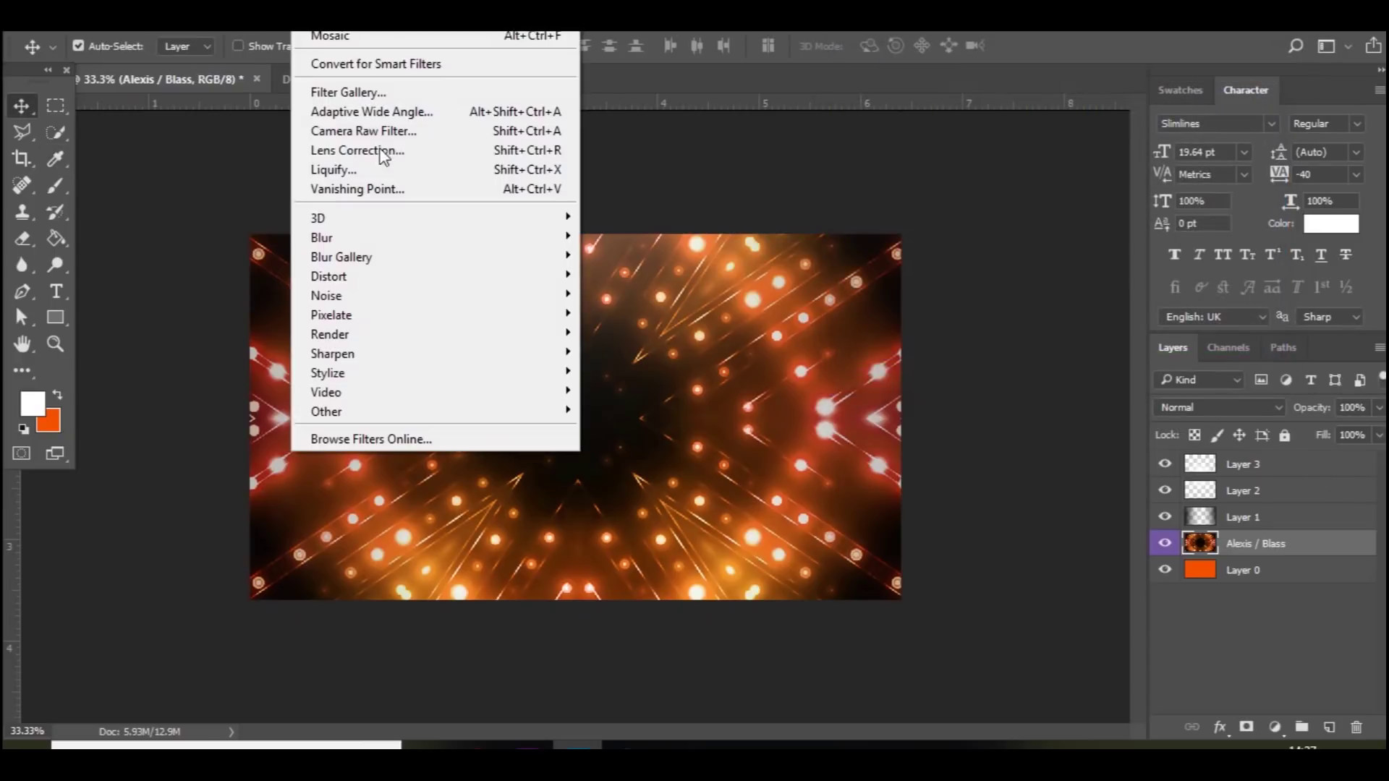
pyautogui.moveTo(434, 315)
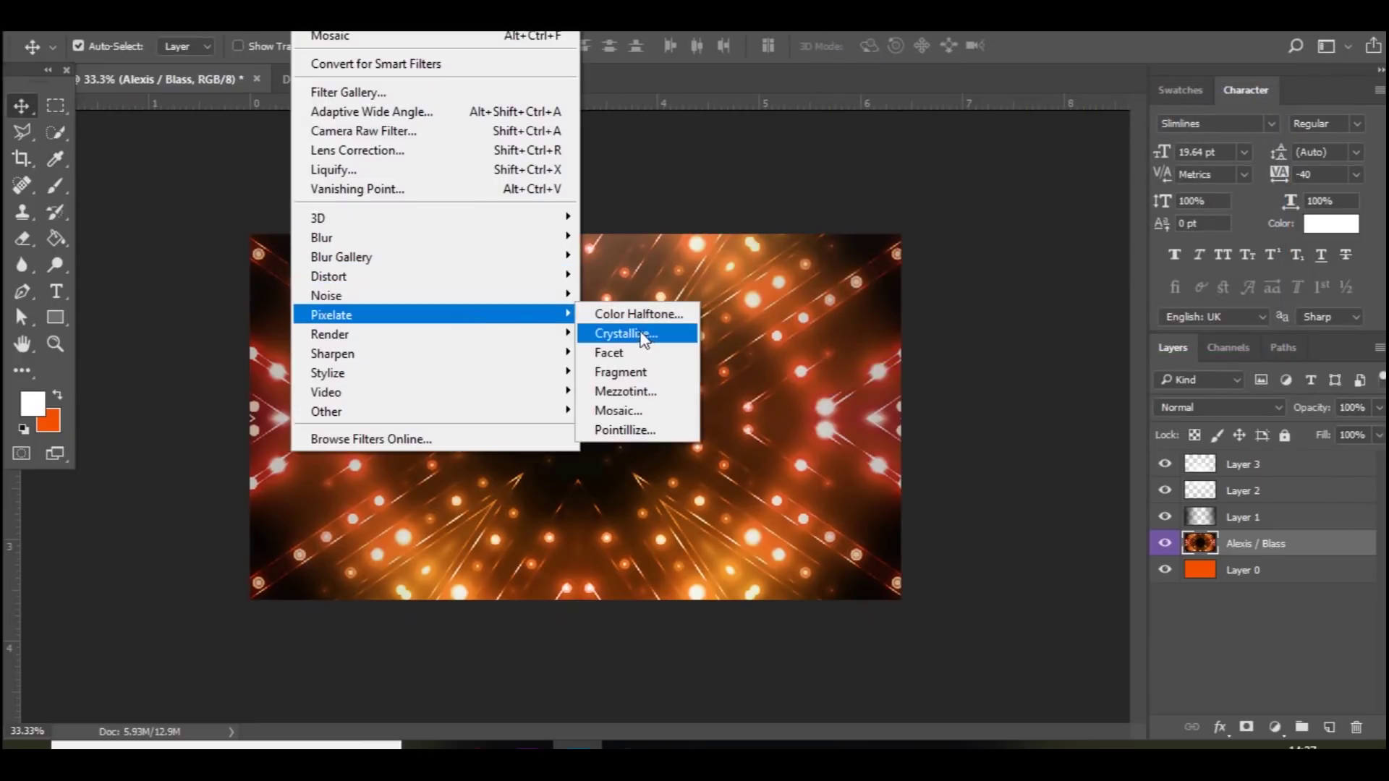
pyautogui.click(620, 410)
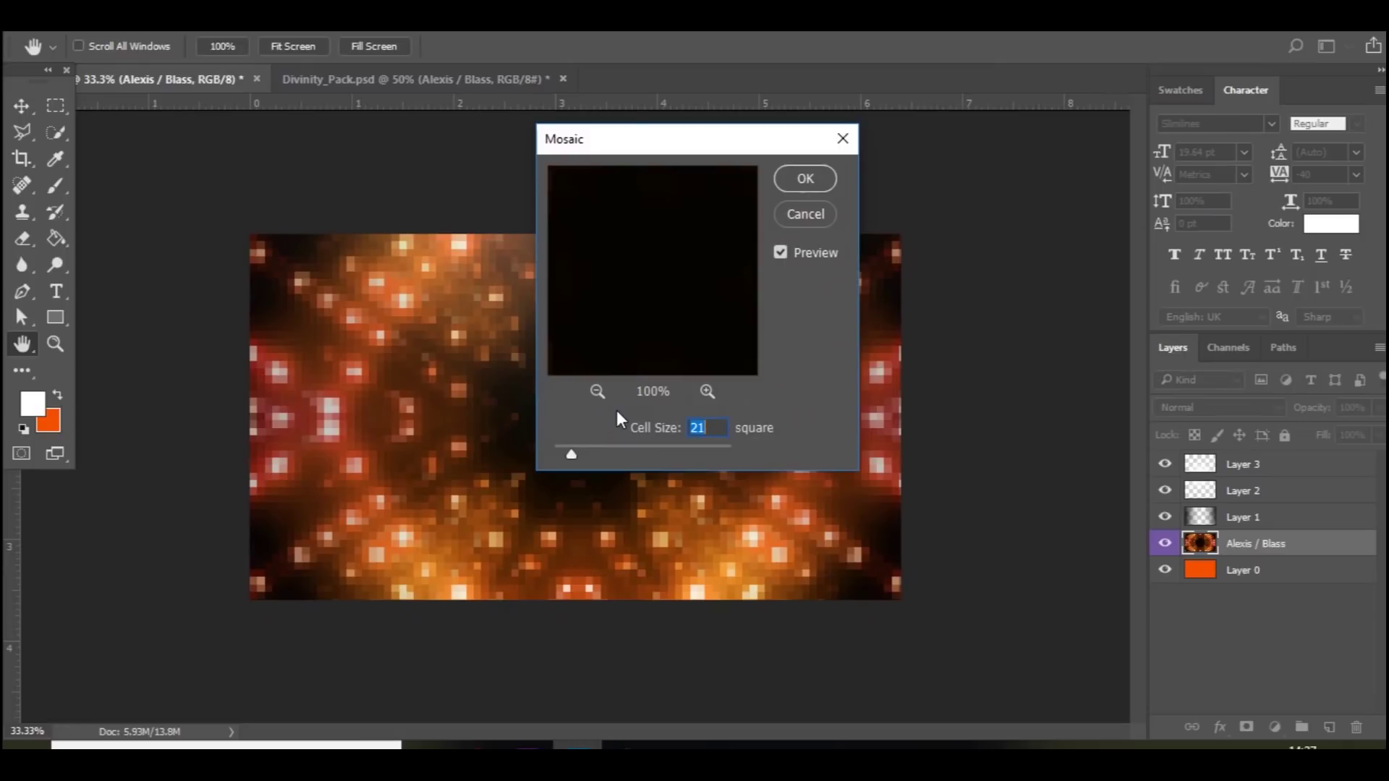
pyautogui.press('Return')
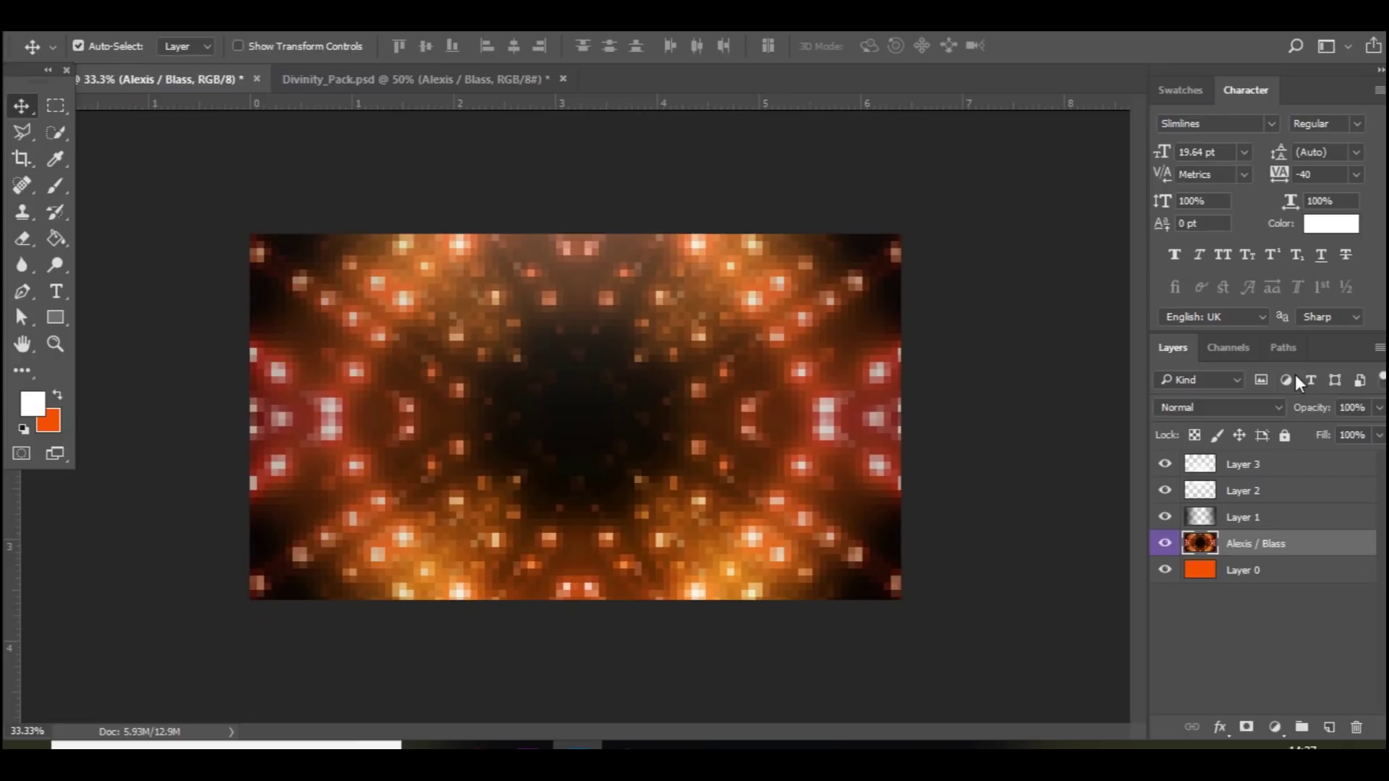
# - Cycle through the glow layer's blend modes and settle on Color Dodge
pyautogui.click(1249, 408)
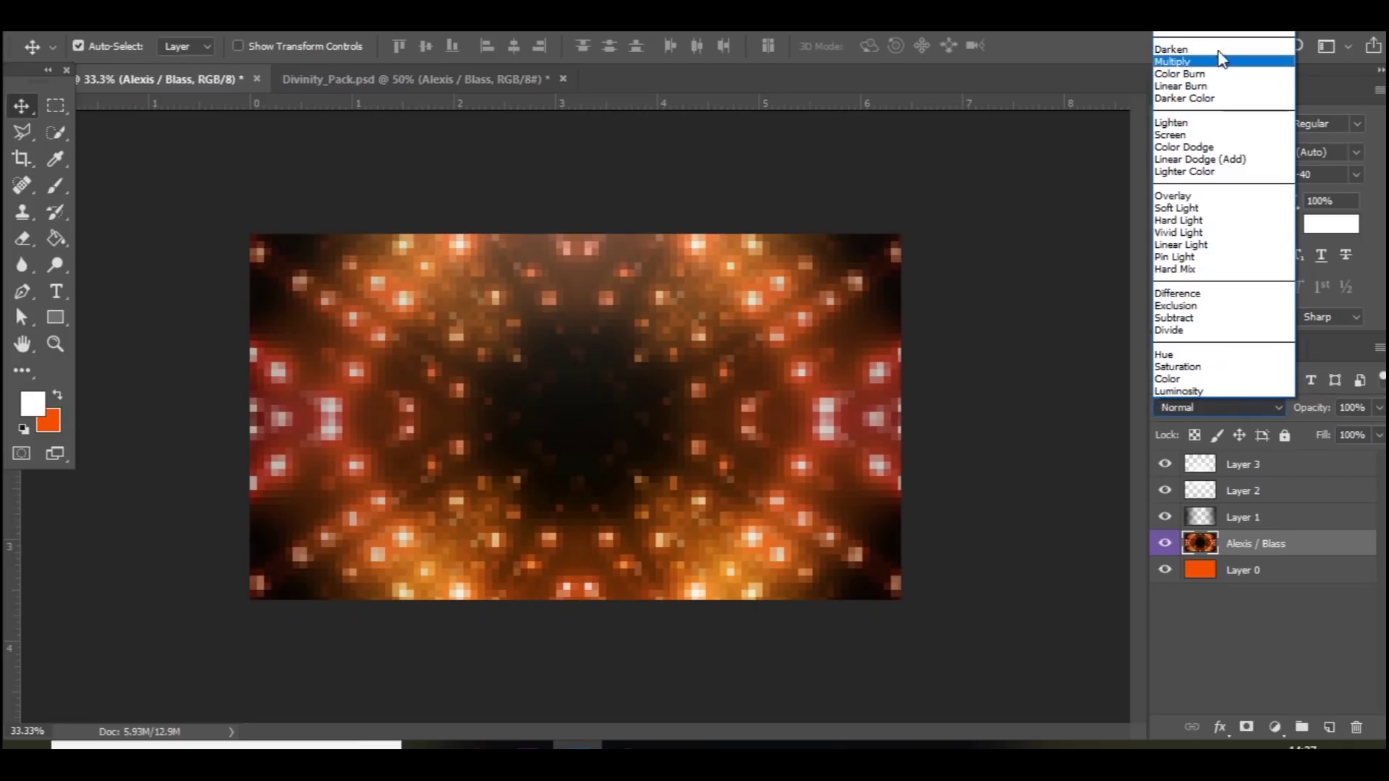
pyautogui.click(1221, 58)
pyautogui.press('Down')
pyautogui.press('Down')
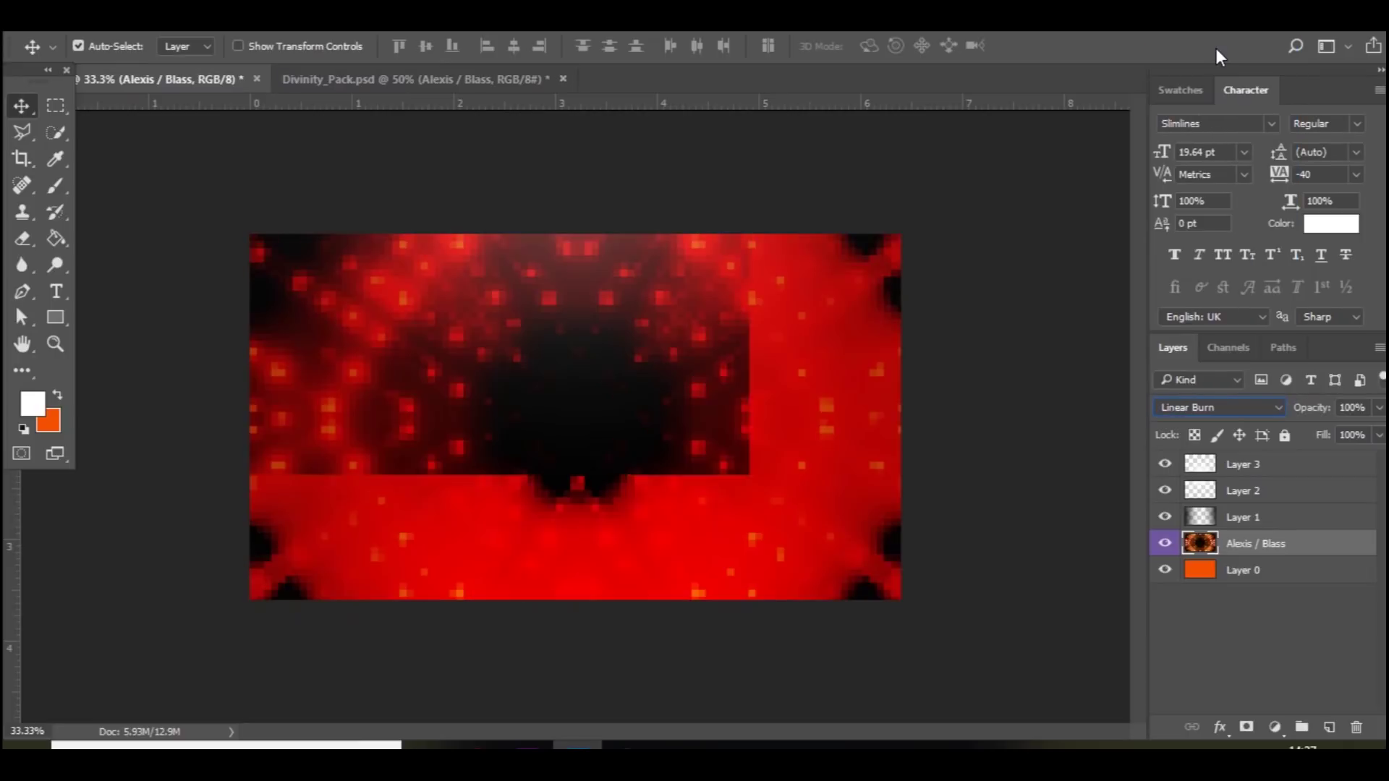
pyautogui.press('Down')
pyautogui.press('Down')
pyautogui.press('Down')
pyautogui.press('Down')
pyautogui.press('Up')
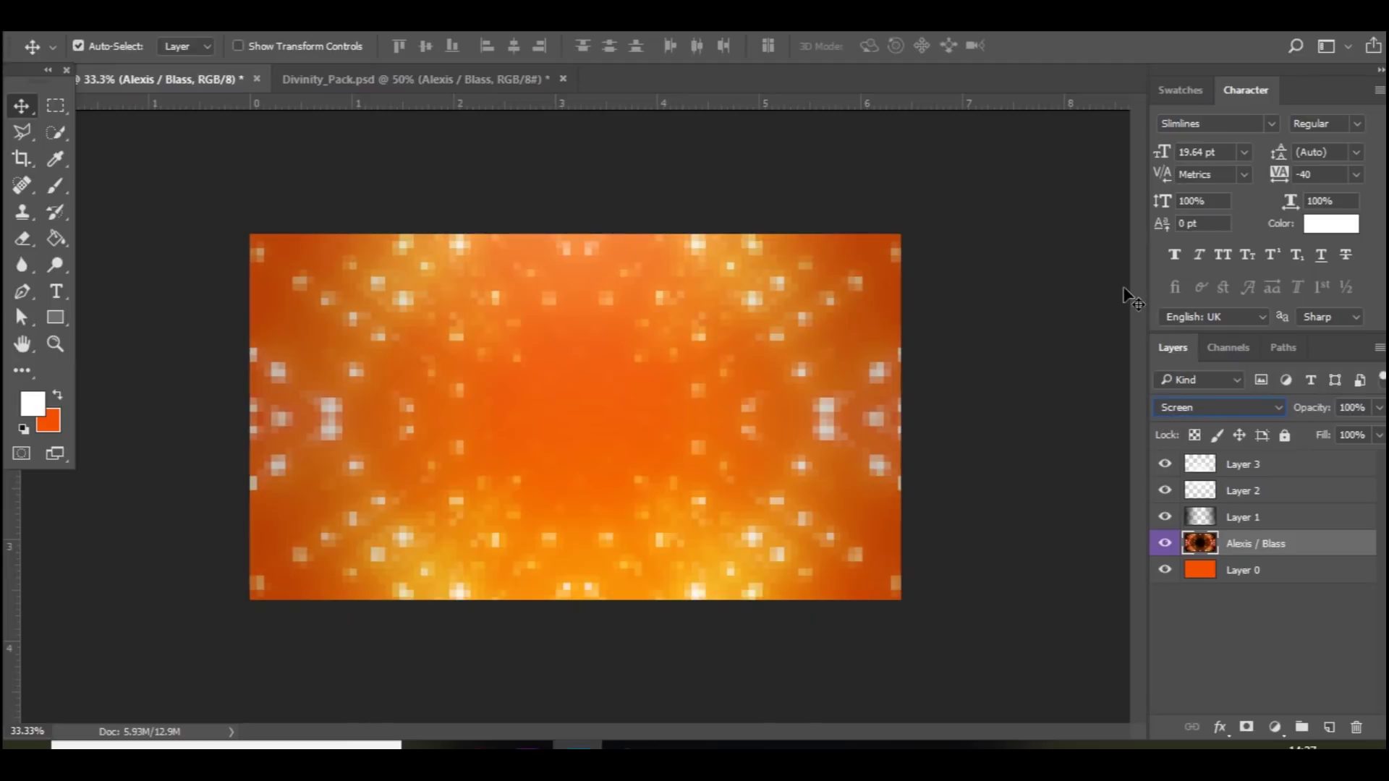
pyautogui.press('Down')
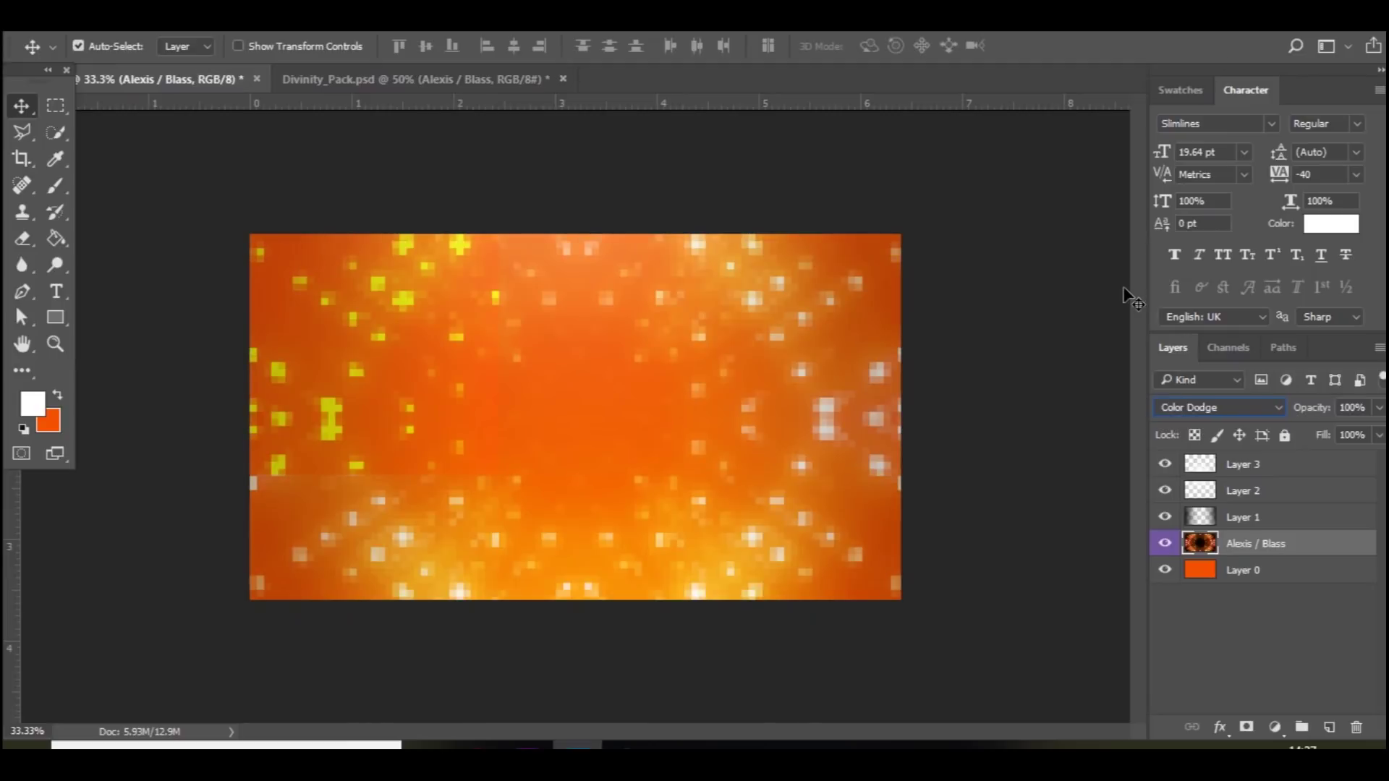
# - Duplicate the pixelated glow layer, apply Find Edges to the copy, and invert it
pyautogui.hotkey('ctrl', 'j')
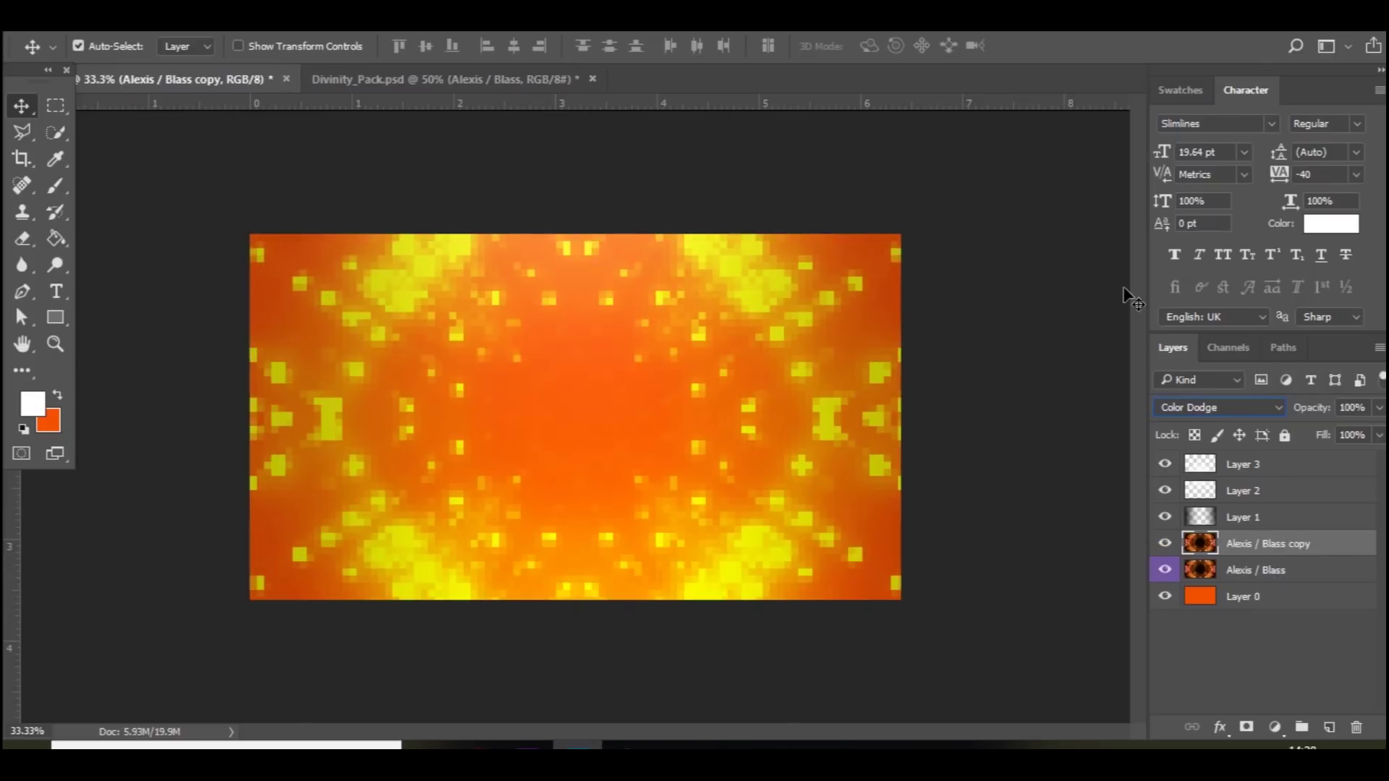
pyautogui.click(307, 22)
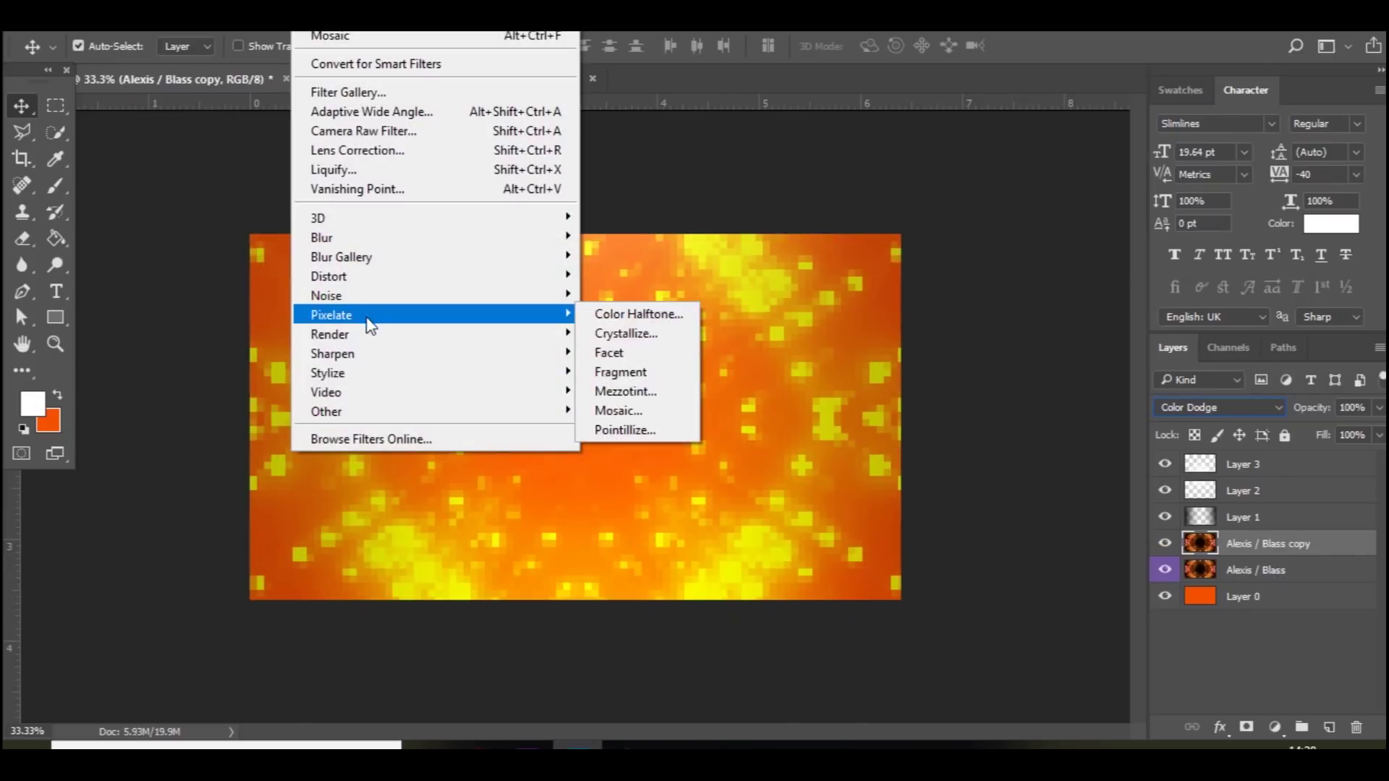
pyautogui.moveTo(507, 392)
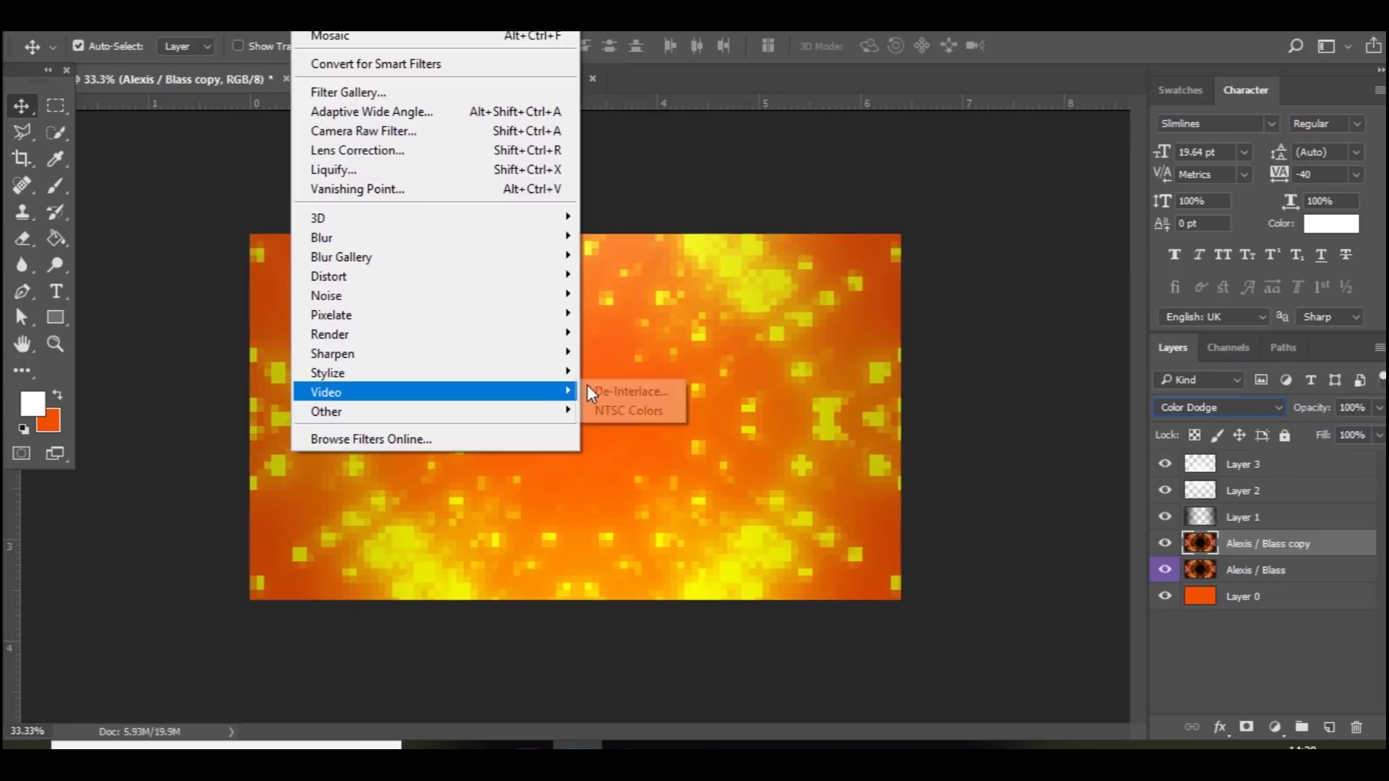
pyautogui.click(636, 430)
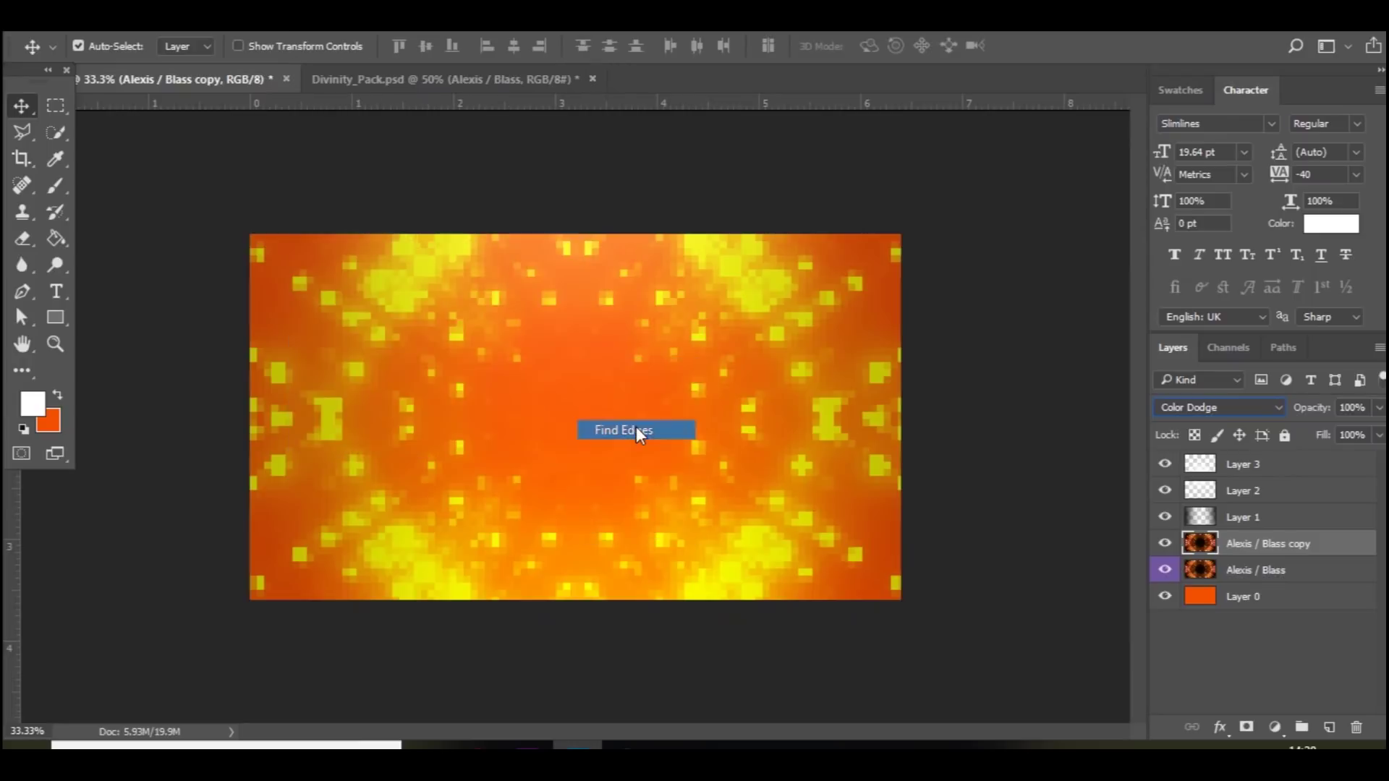
pyautogui.press('ctrl')
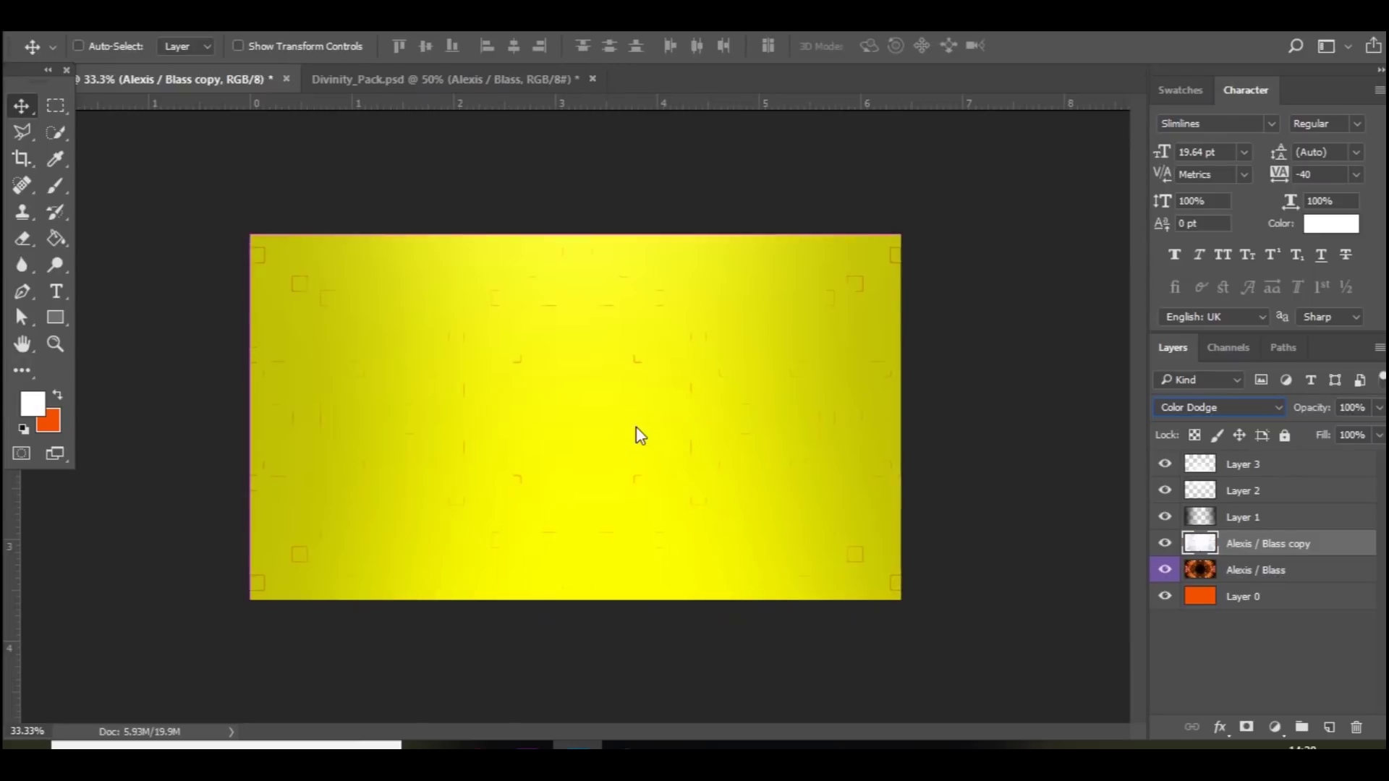
pyautogui.hotkey('ctrl', 'i')
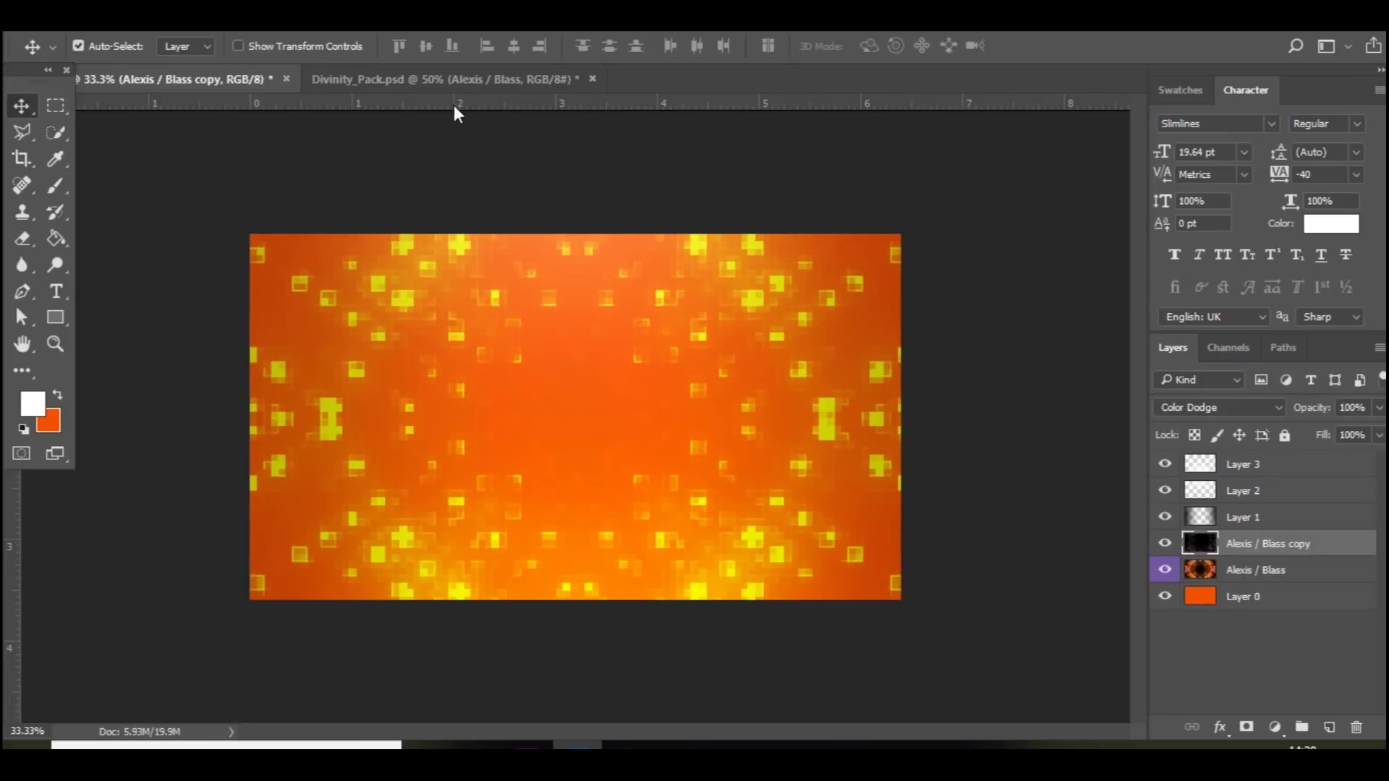
# - Apply Glowing Edges (width 1, brightness 20, smoothness 1) from the Filter Gallery
pyautogui.click(311, 28)
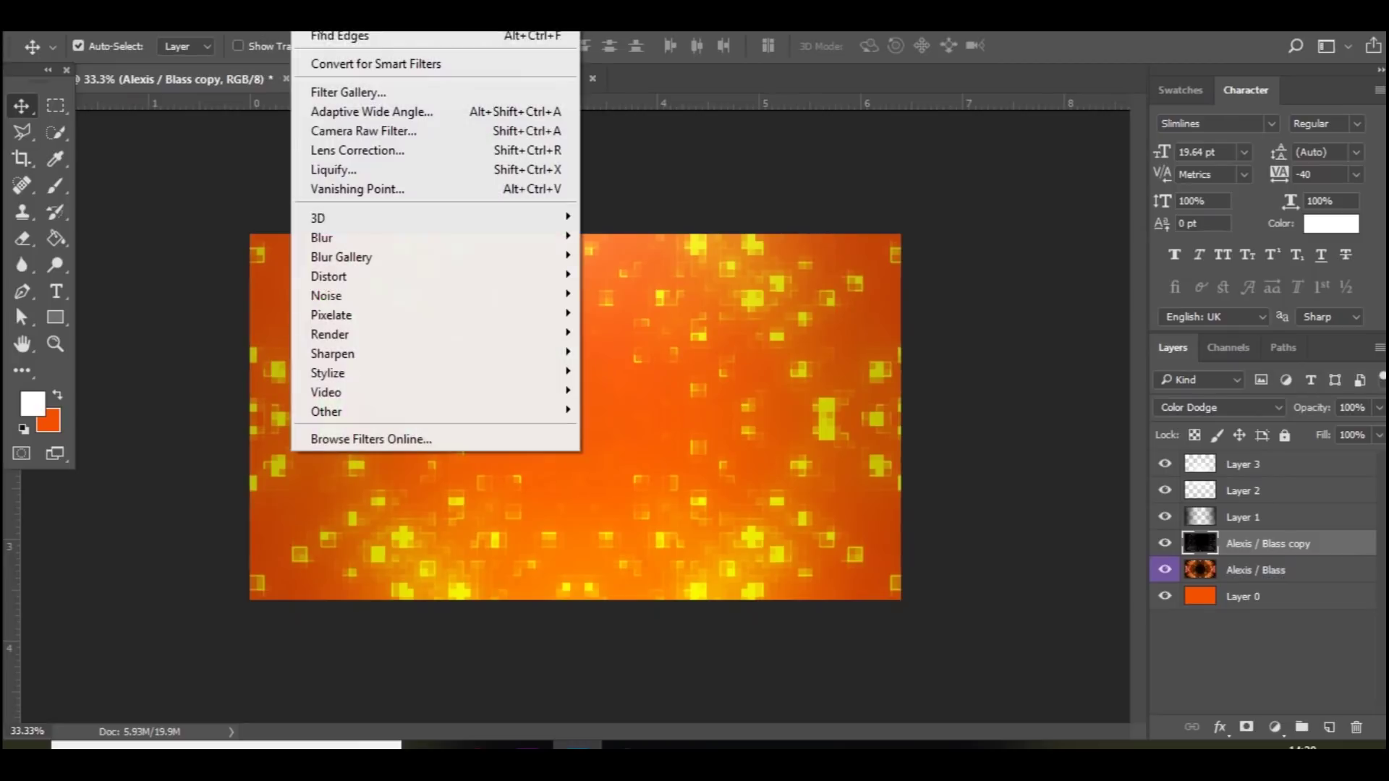
pyautogui.click(353, 86)
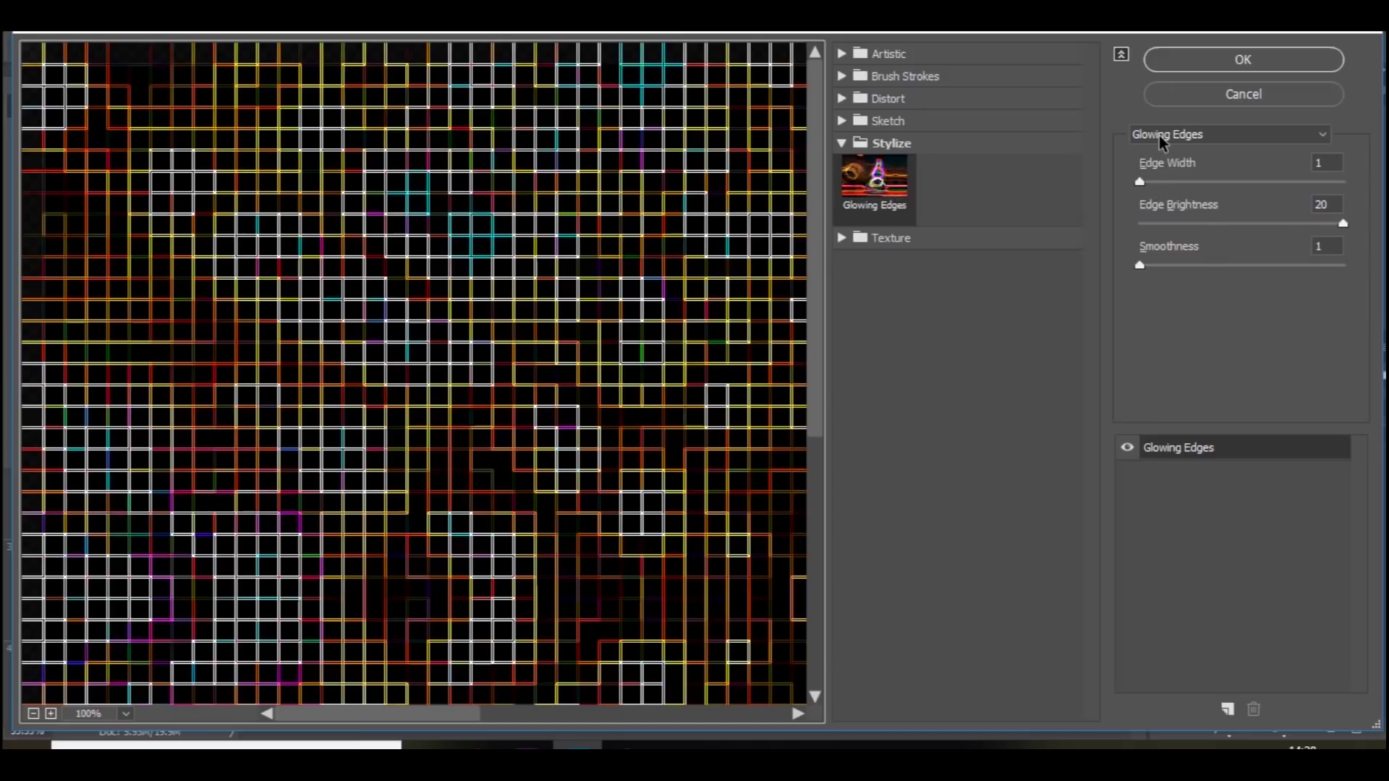
pyautogui.click(1197, 62)
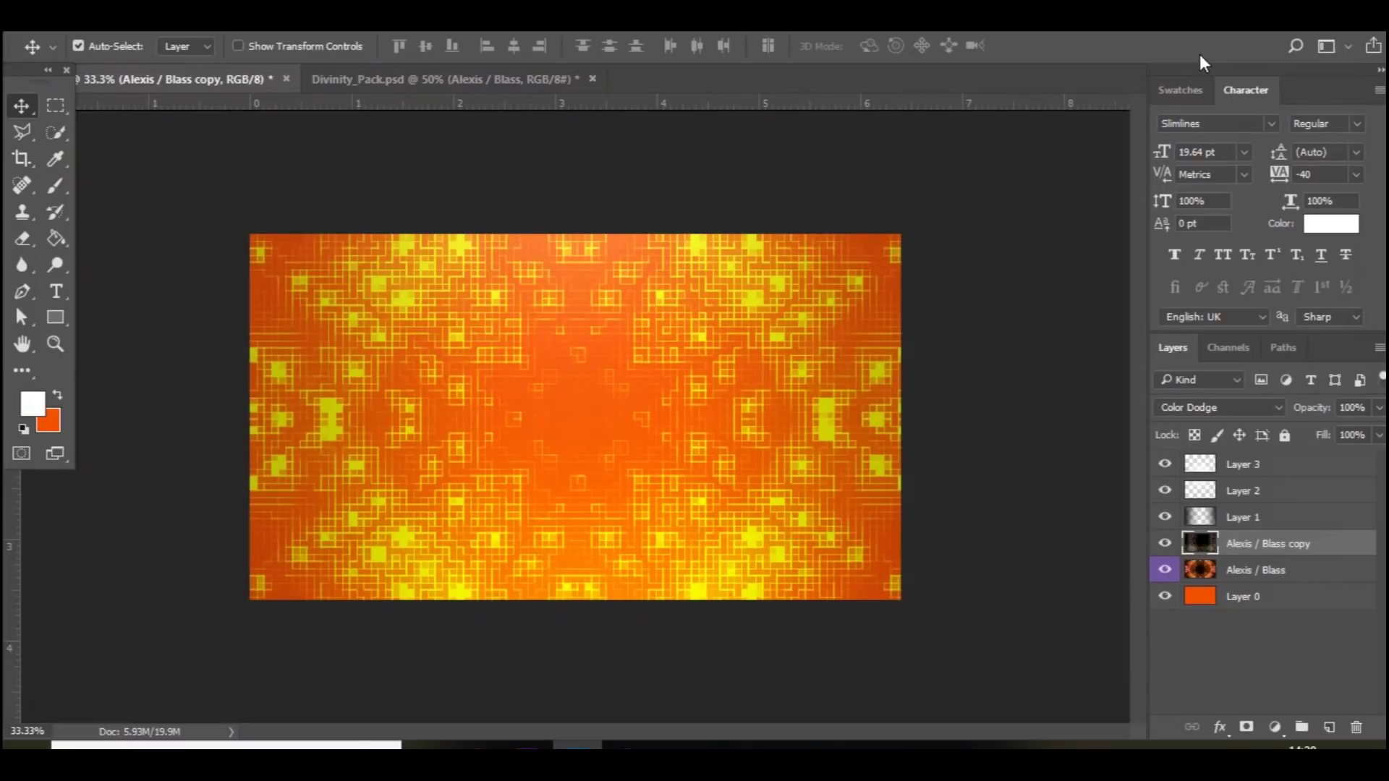
# - Desaturate the copied layer to -100 saturation and lower its opacity to 35%
pyautogui.hotkey('ctrl', 'u')
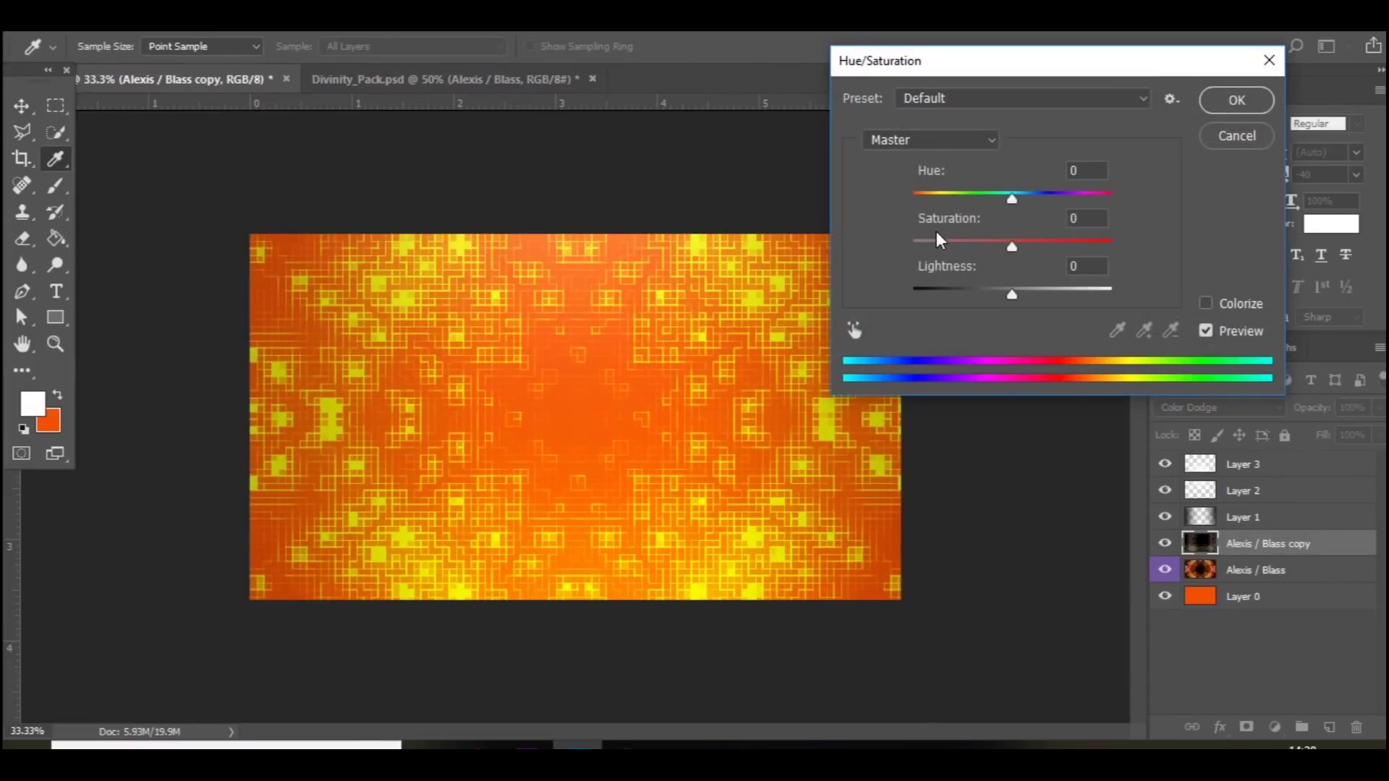
pyautogui.moveTo(929, 247); pyautogui.dragTo(861, 249)
pyautogui.press('Return')
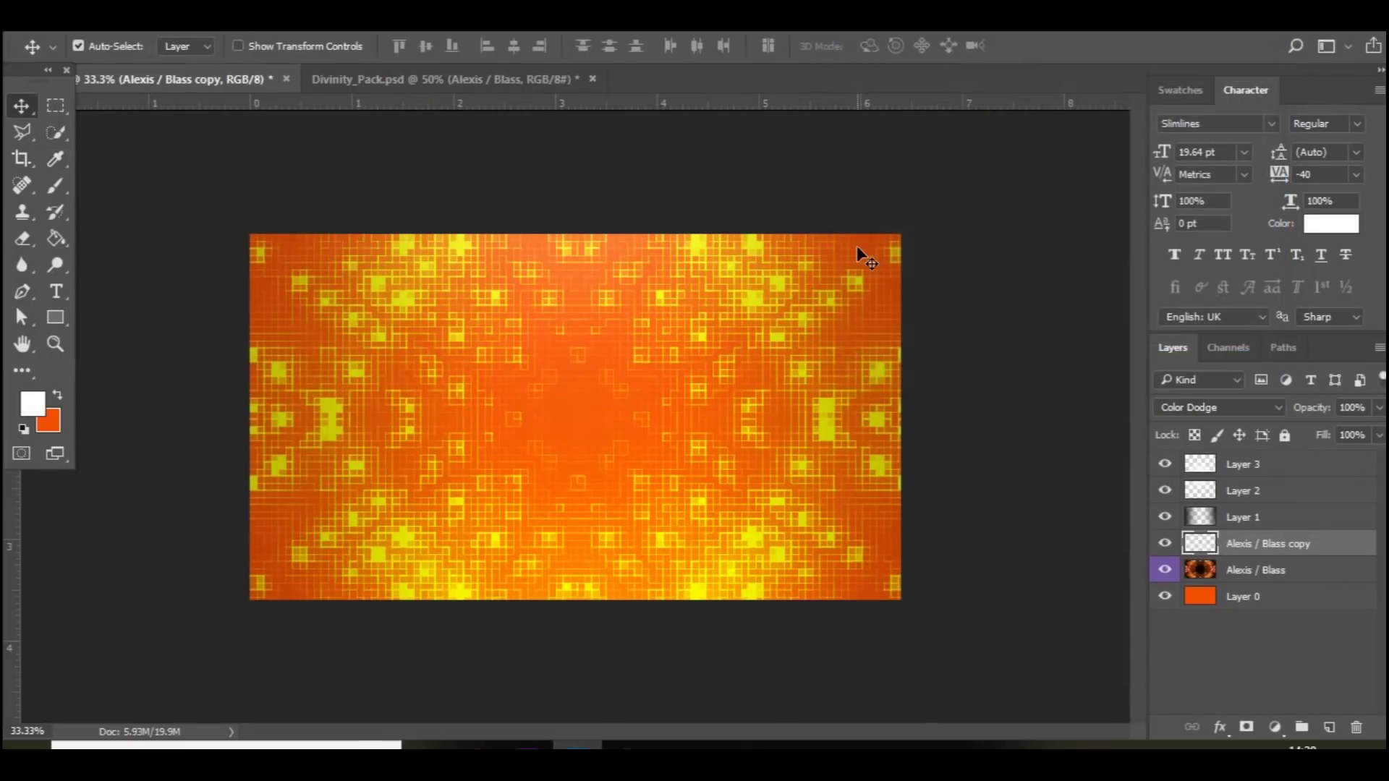
pyautogui.click(1379, 409)
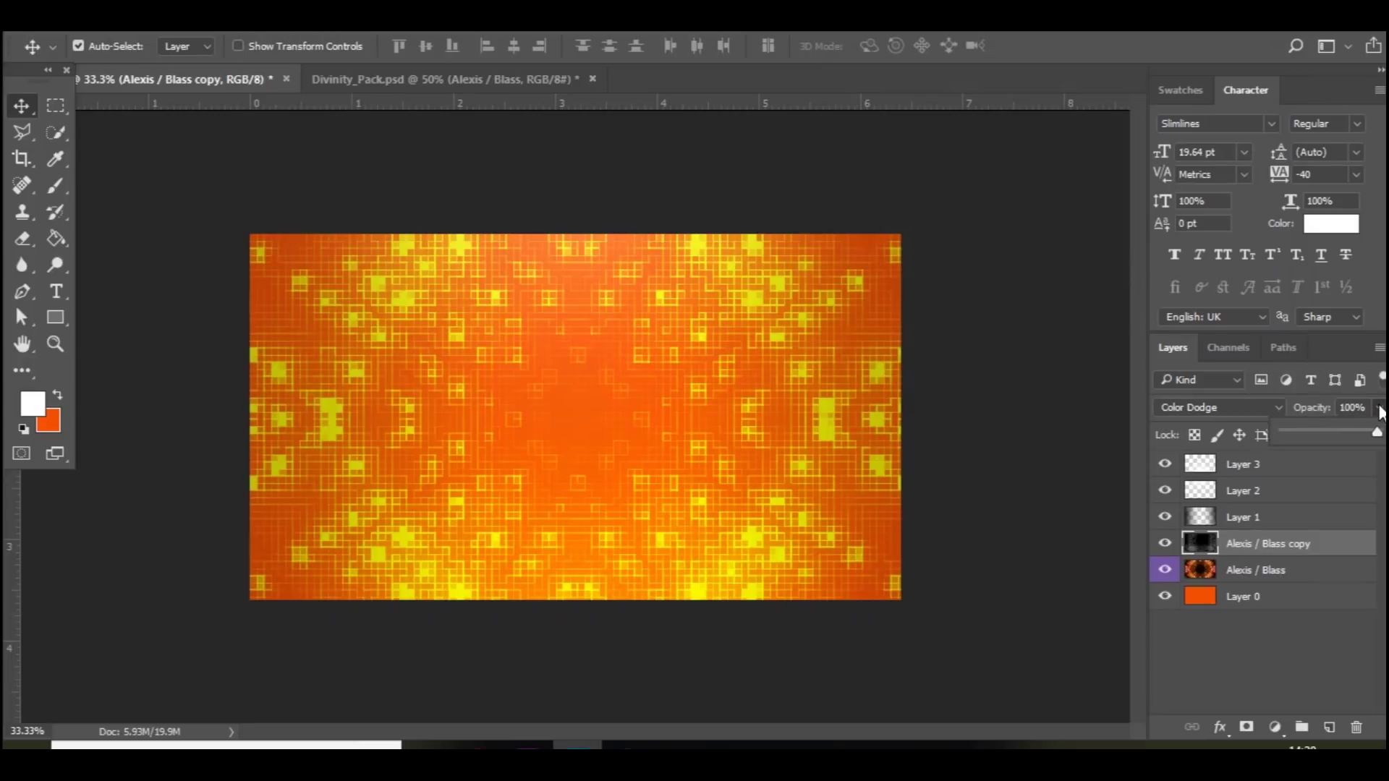
pyautogui.click(1316, 431)
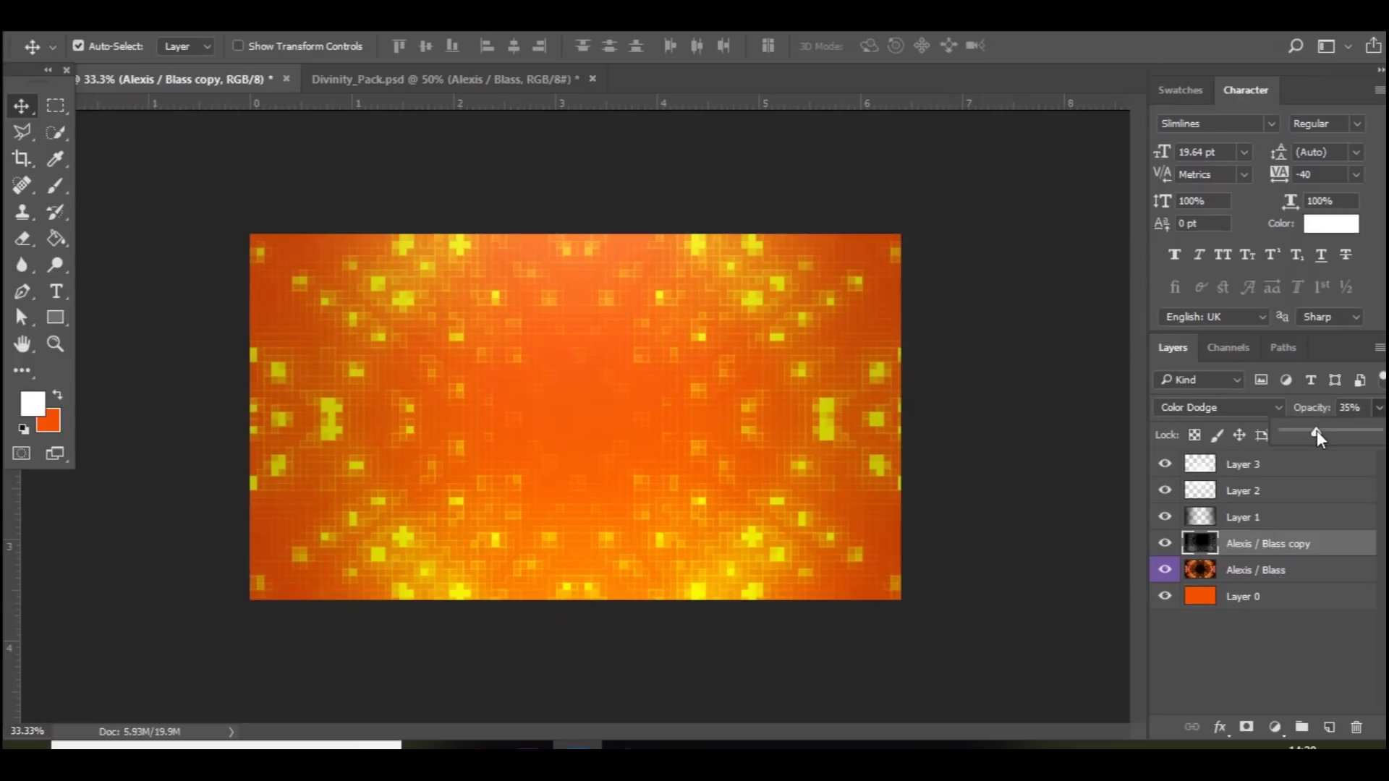
# - In Divinity_Pack.psd, toggle layer visibility to find and select the blue wavy-lines layer
pyautogui.click(357, 82)
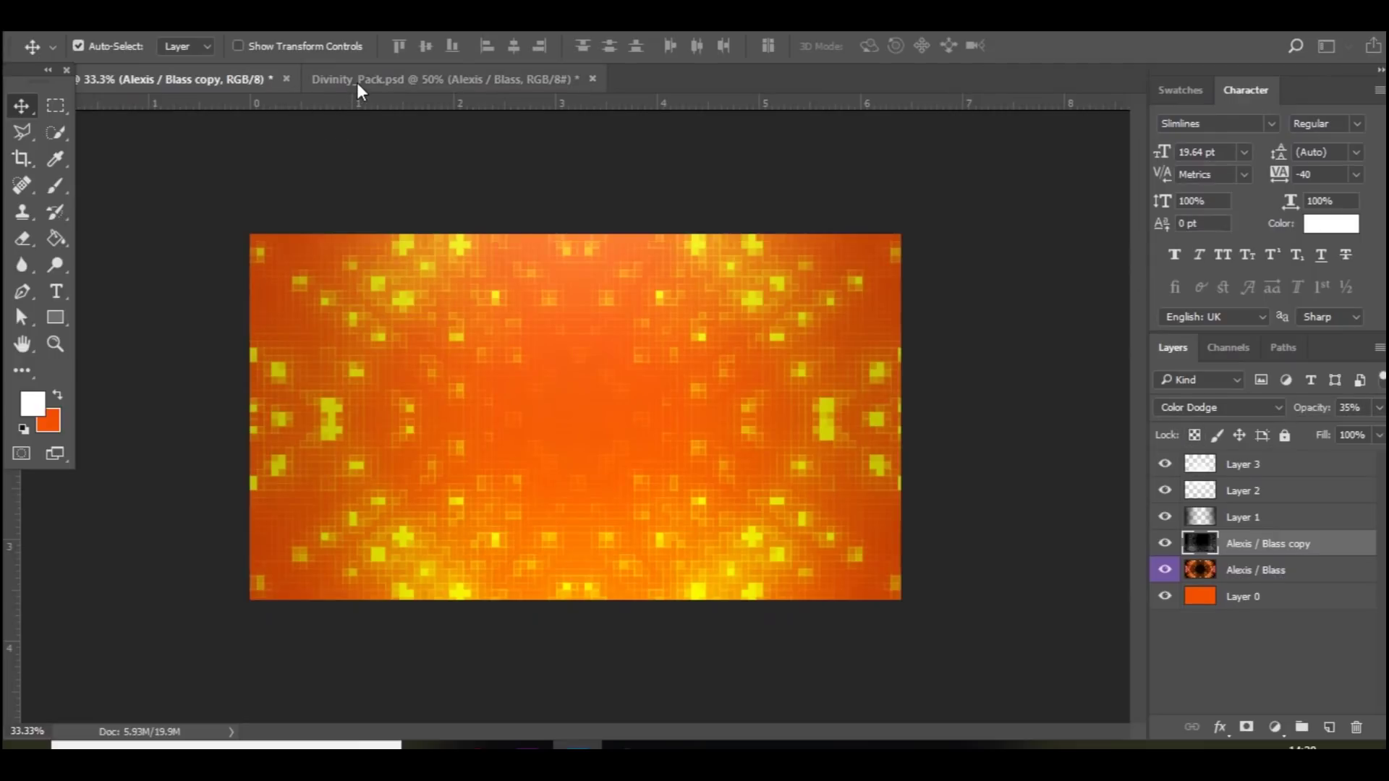
pyautogui.click(357, 82)
pyautogui.click(1165, 703)
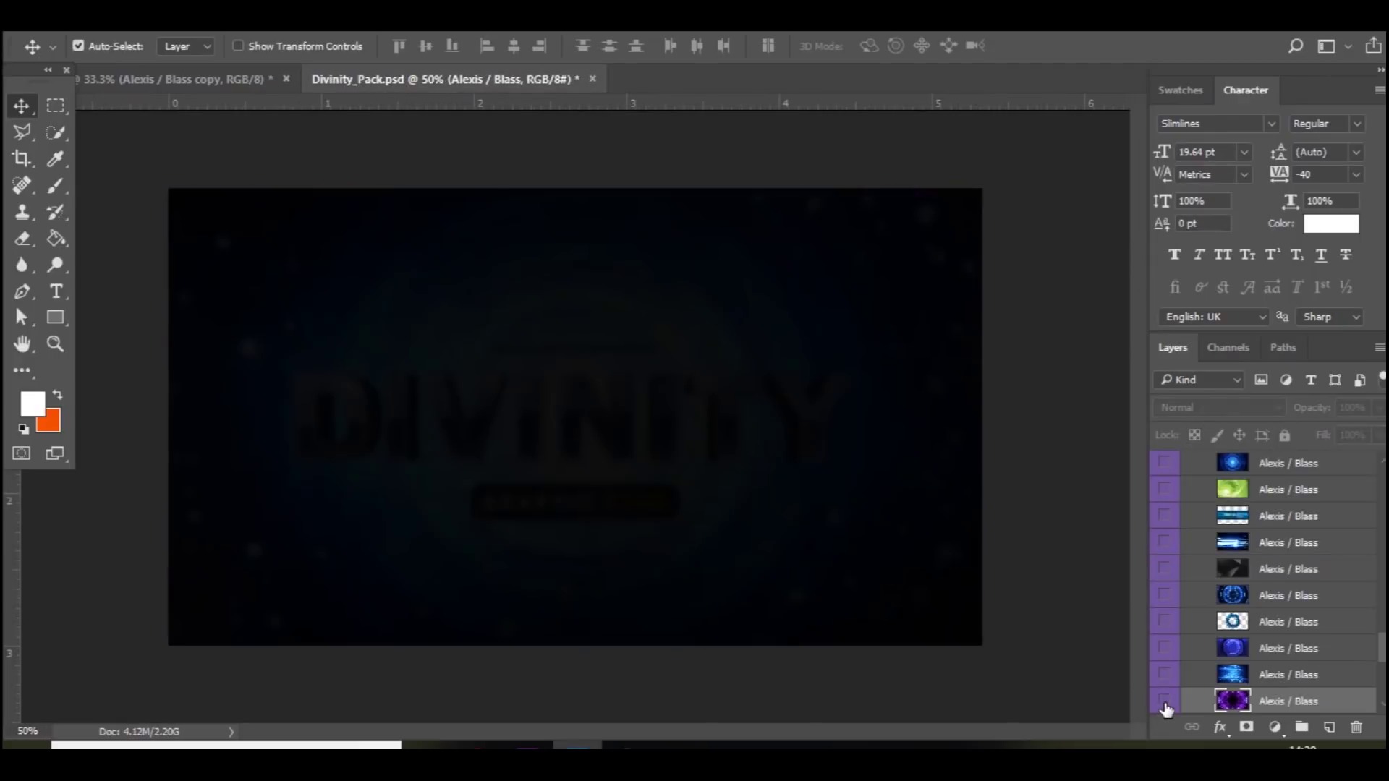
pyautogui.click(1166, 570)
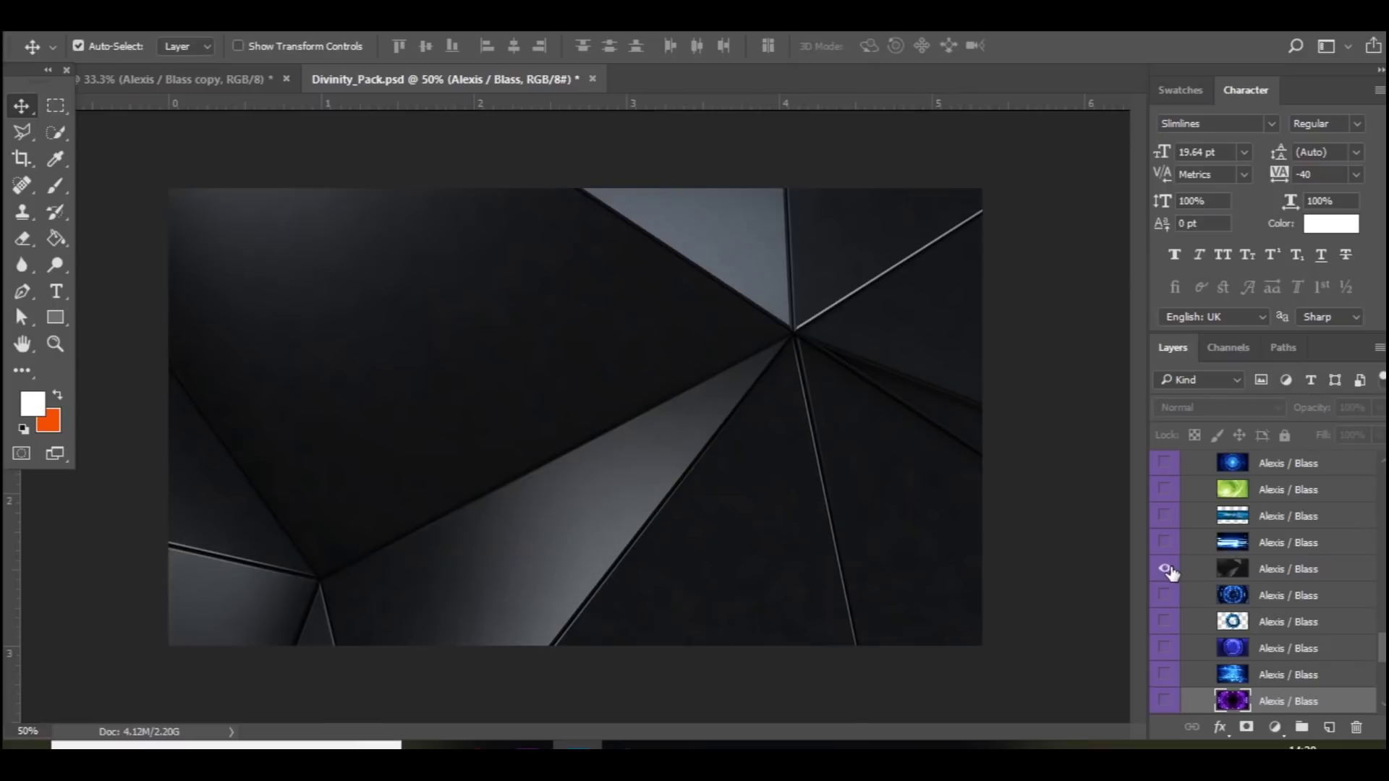
pyautogui.click(1165, 569)
pyautogui.moveTo(1383, 655); pyautogui.dragTo(1383, 622)
pyautogui.click(1166, 556)
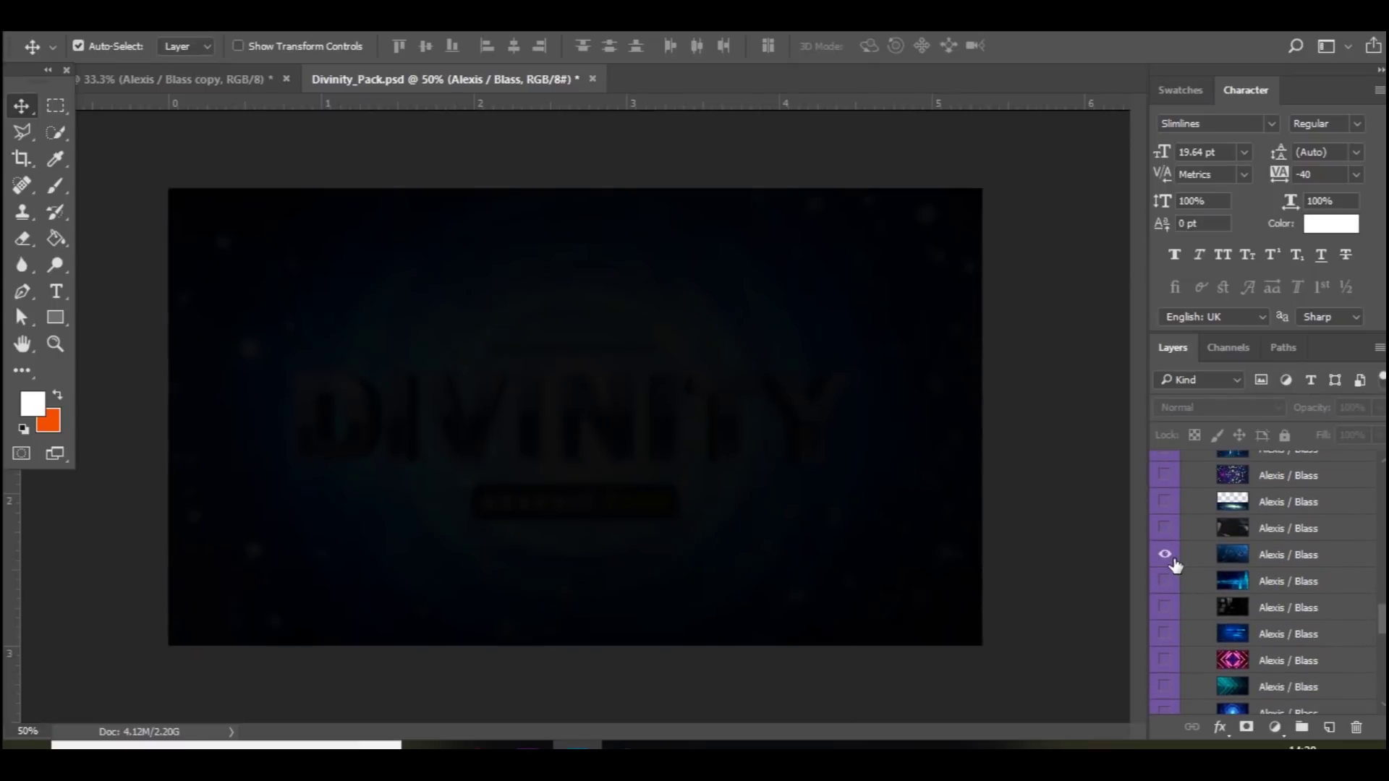
pyautogui.click(1315, 555)
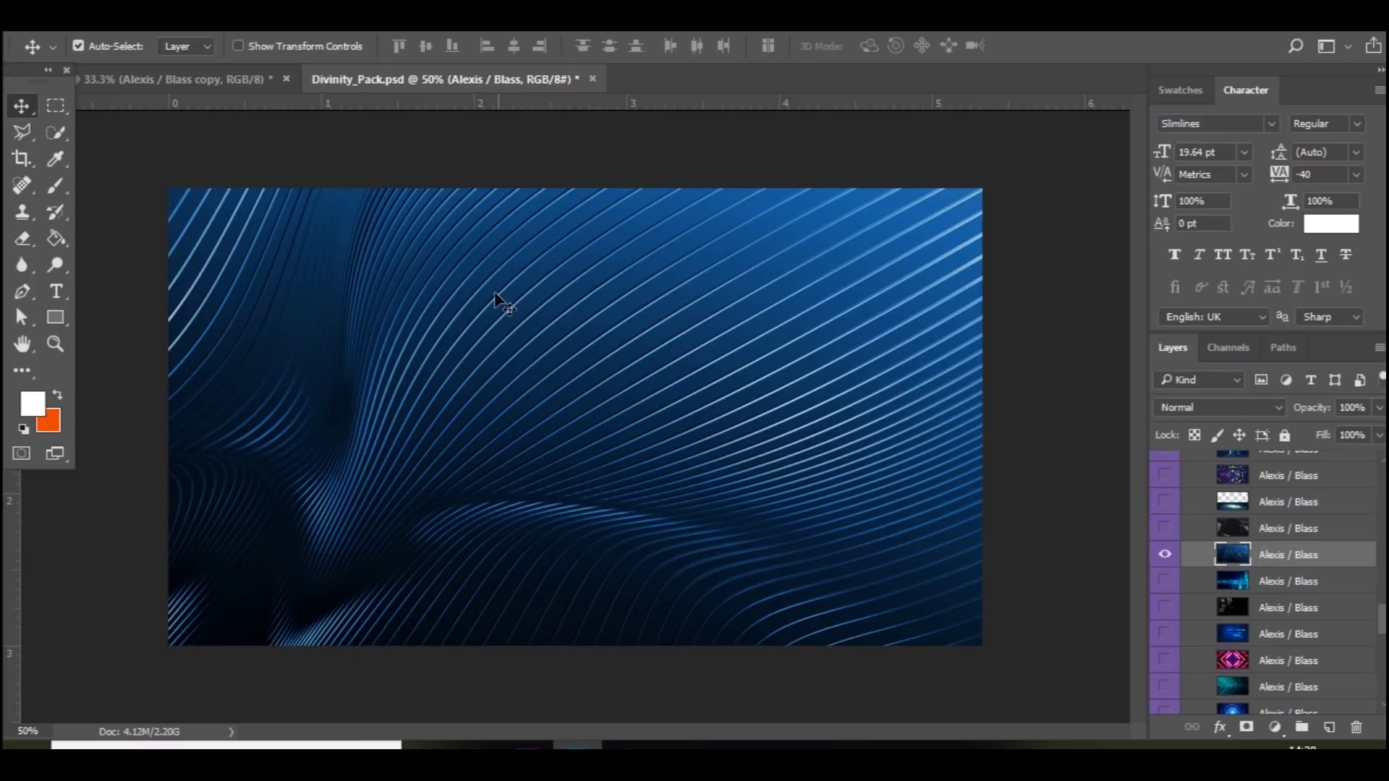
# - Copy the blue wavy-lines image into the orange document and close Divinity_Pack.psd without saving
pyautogui.click(205, 82)
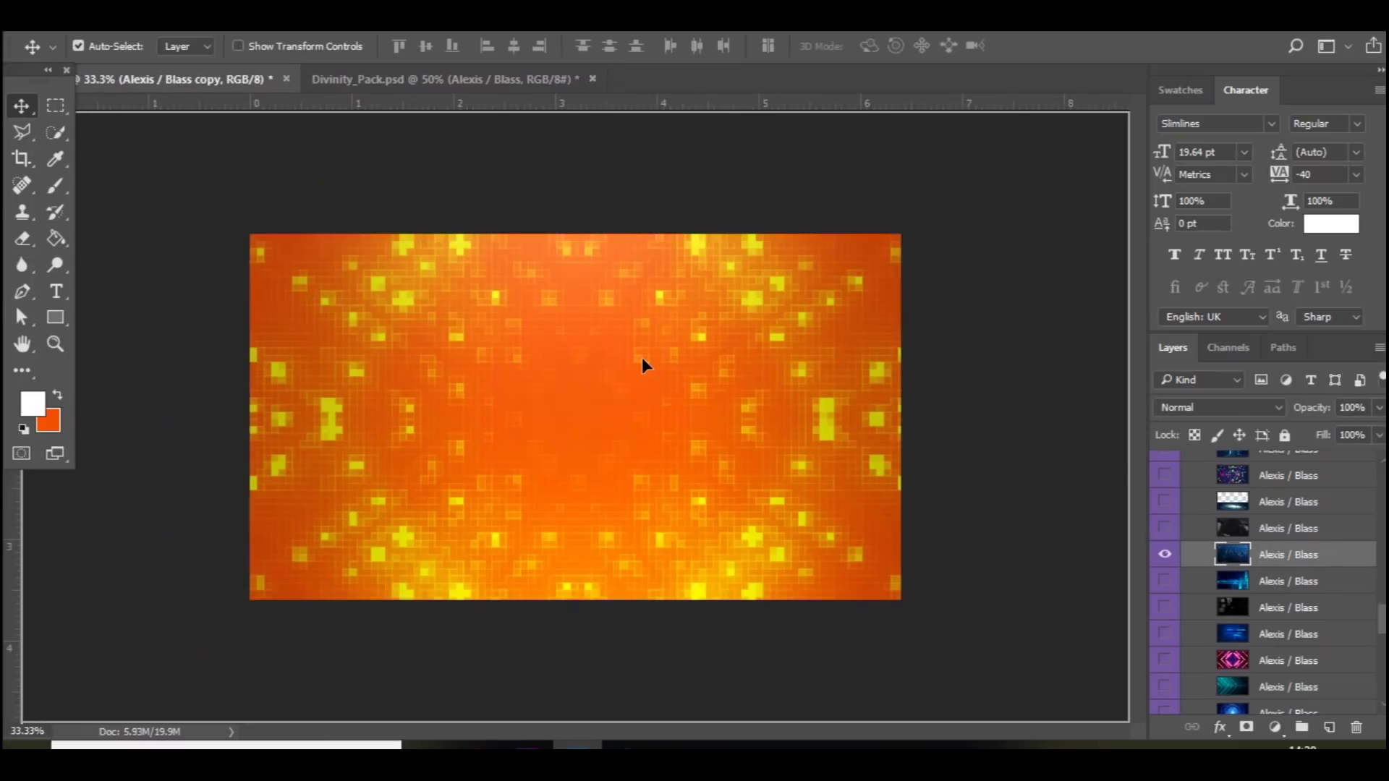
pyautogui.moveTo(570, 164); pyautogui.dragTo(567, 162)
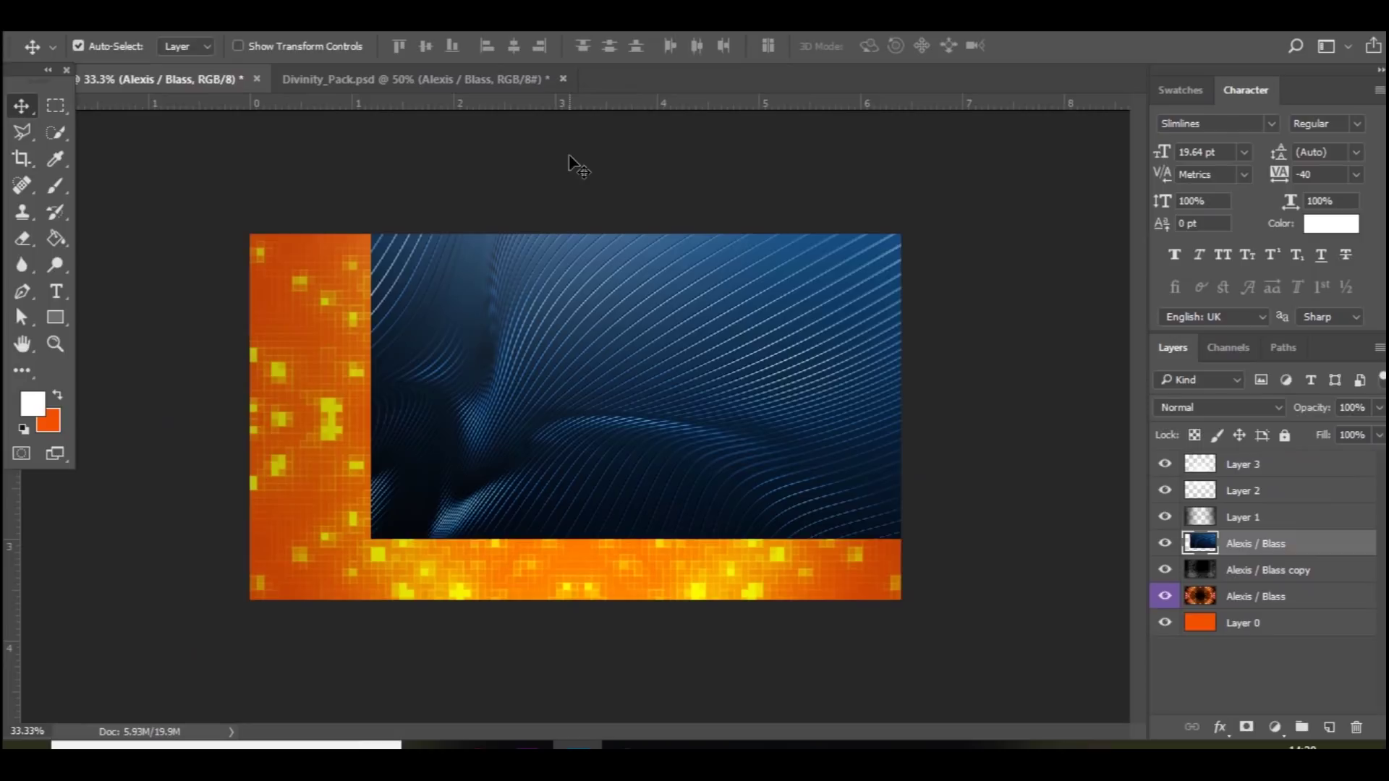
pyautogui.click(563, 80)
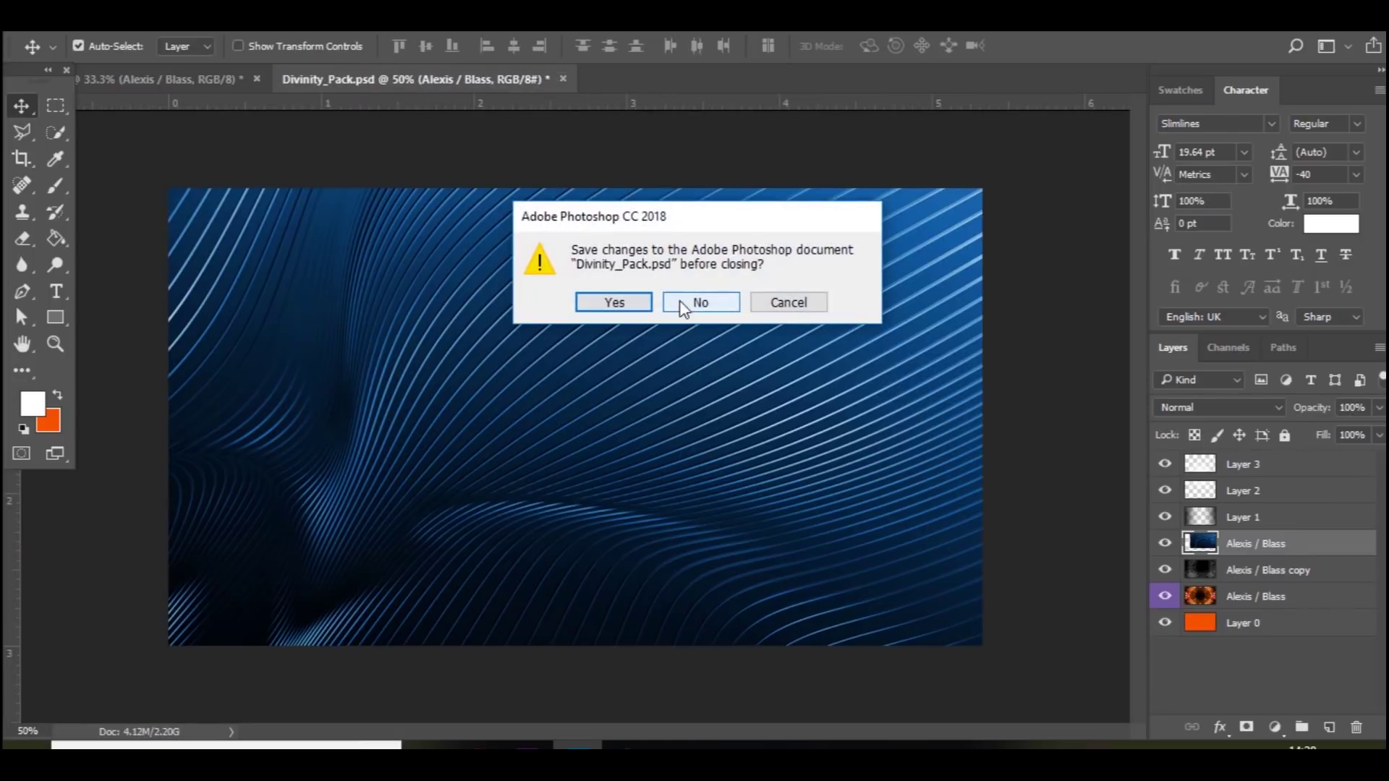
pyautogui.click(699, 301)
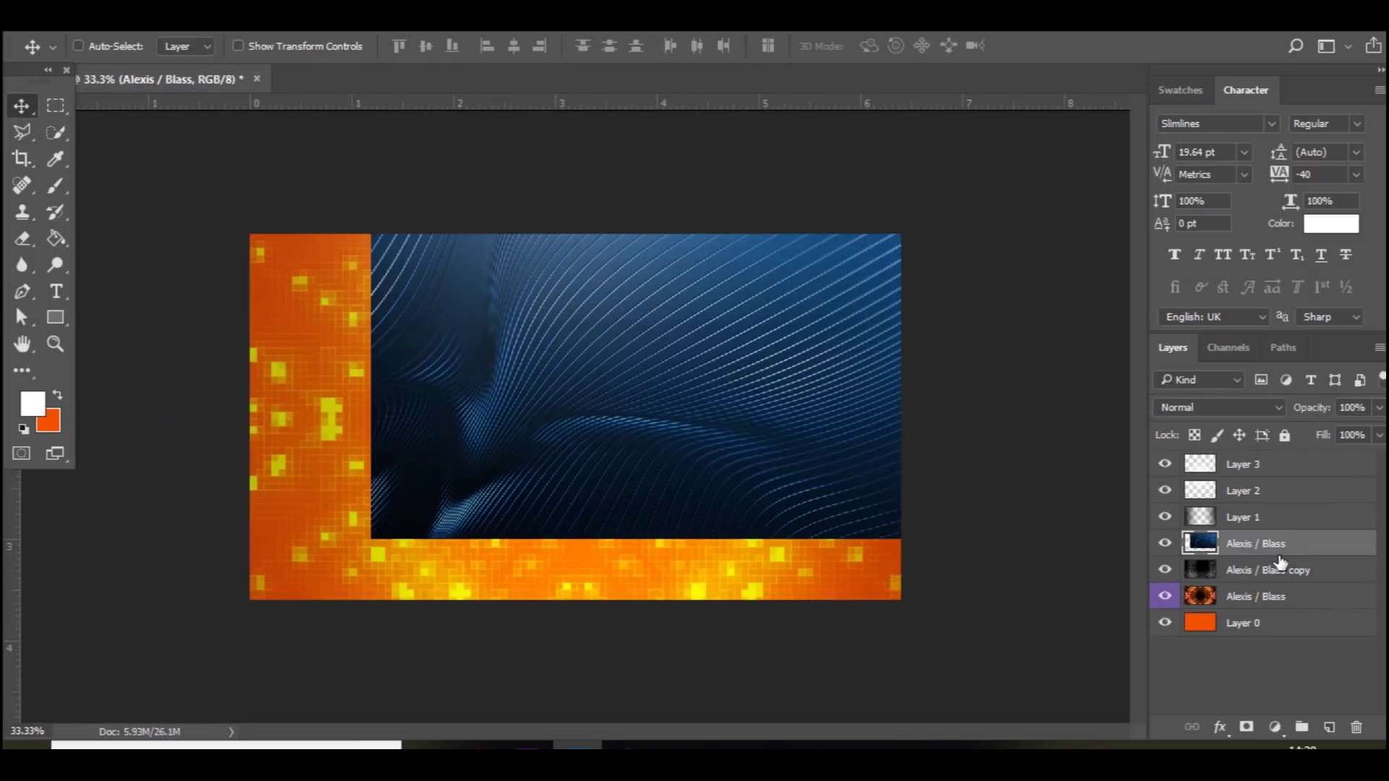
# - Move the wavy-lines image down and enlarge it to about 127%
pyautogui.hotkey('ctrl', 't')
pyautogui.moveTo(858, 439); pyautogui.dragTo(849, 504)
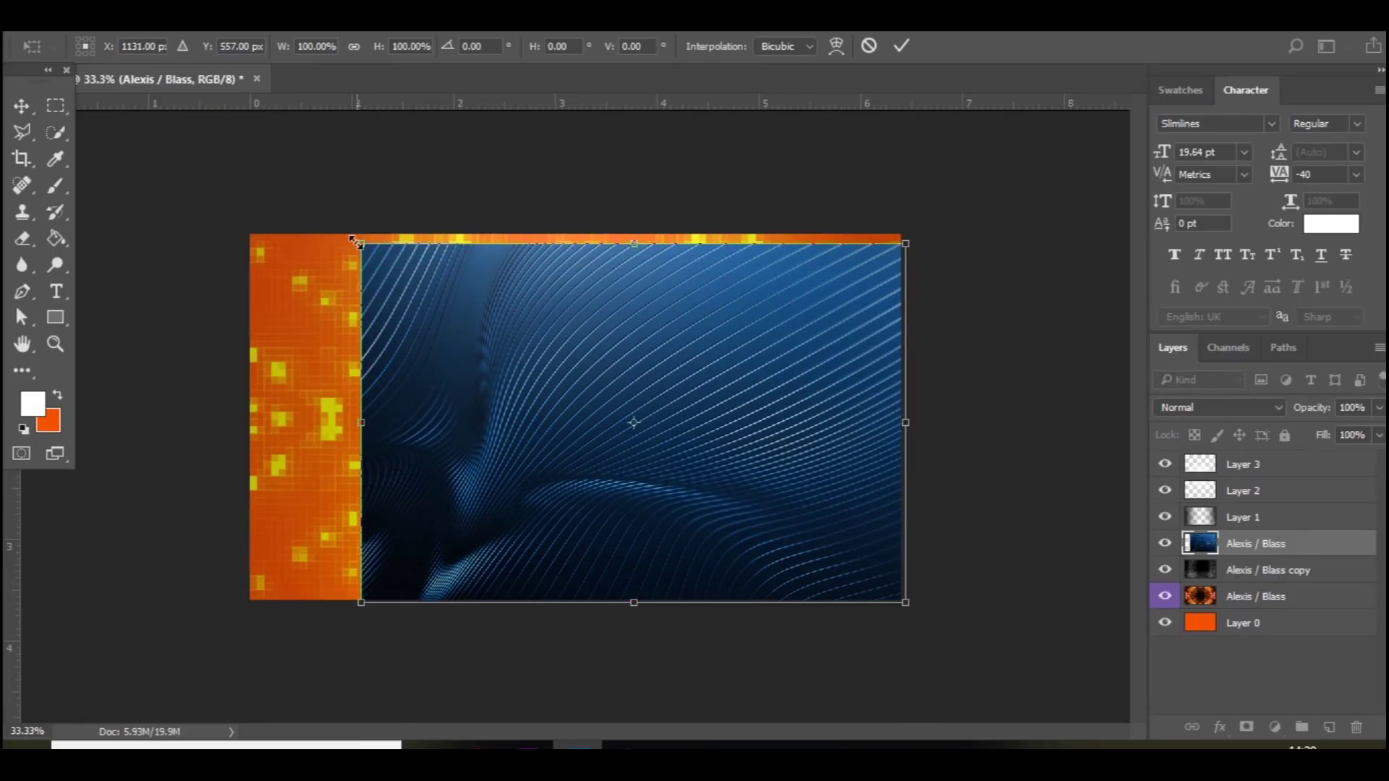
pyautogui.moveTo(361, 244); pyautogui.dragTo(227, 176)
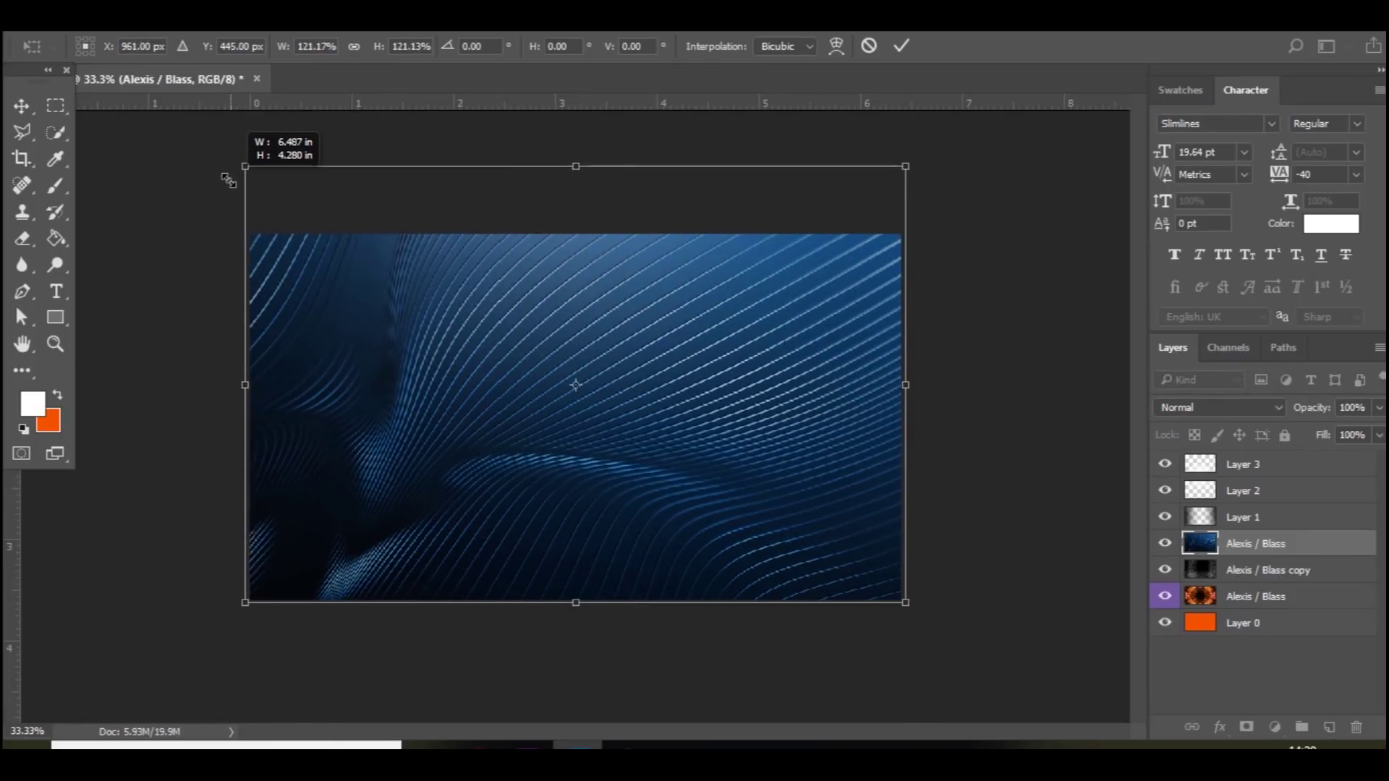
pyautogui.press('Return')
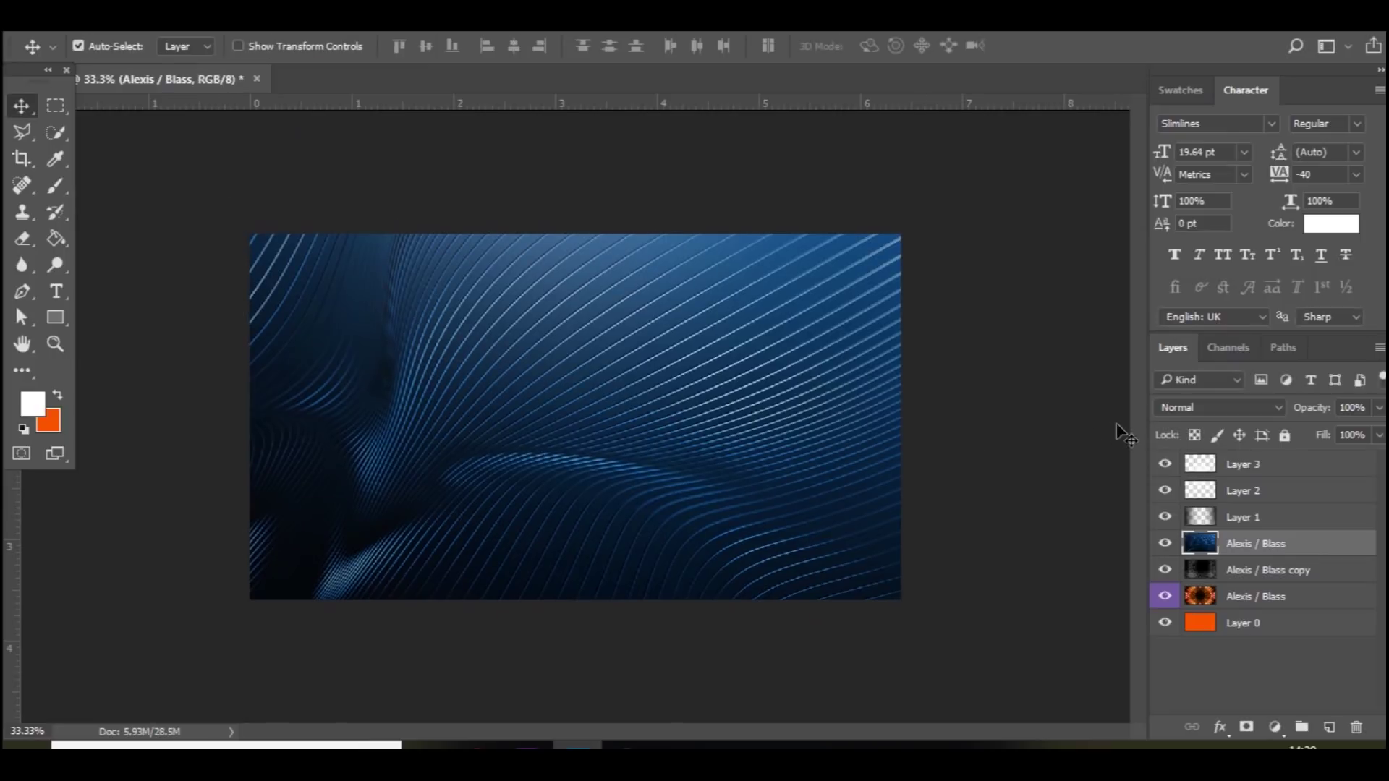
# - Blend the wavy-lines layer as Color Dodge and move it below the outline copy
pyautogui.click(1162, 405)
pyautogui.click(1202, 150)
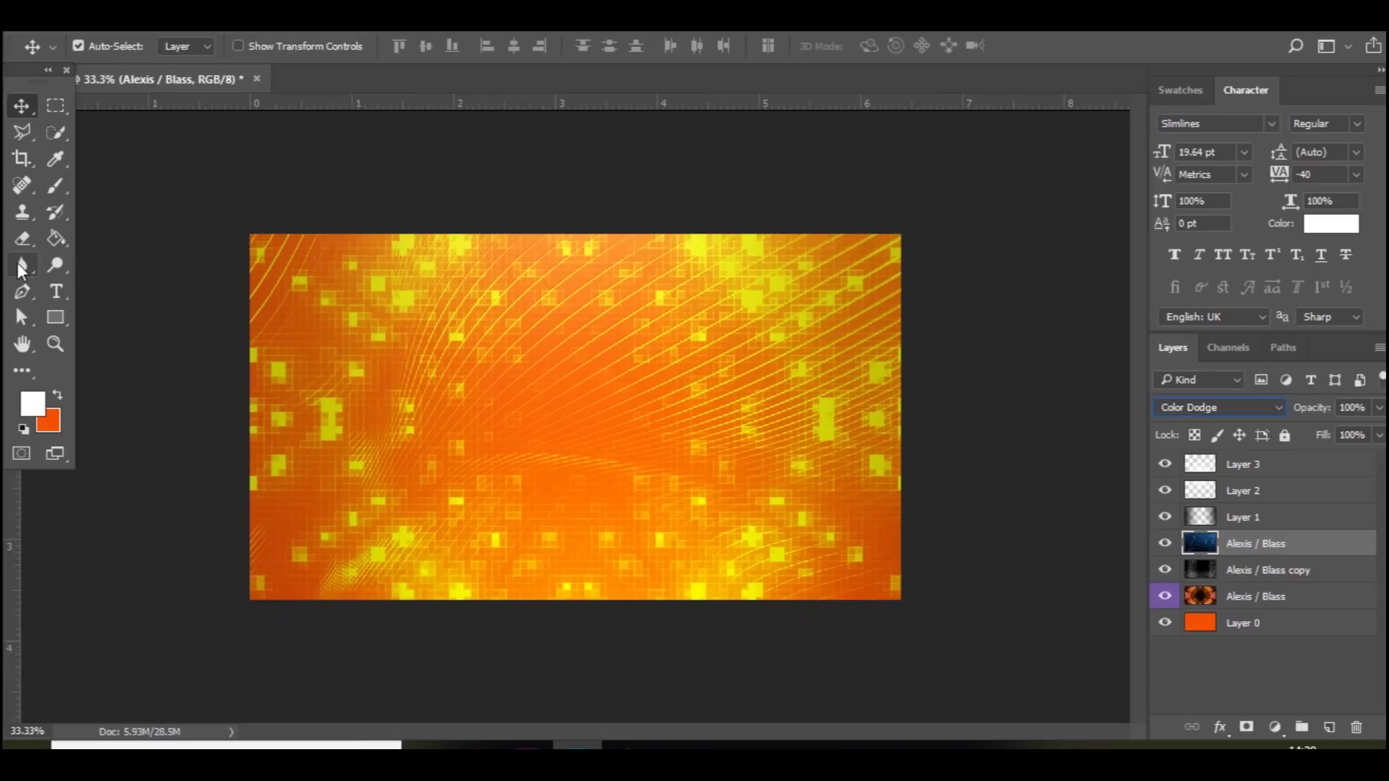
pyautogui.moveTo(1241, 550); pyautogui.dragTo(1239, 581)
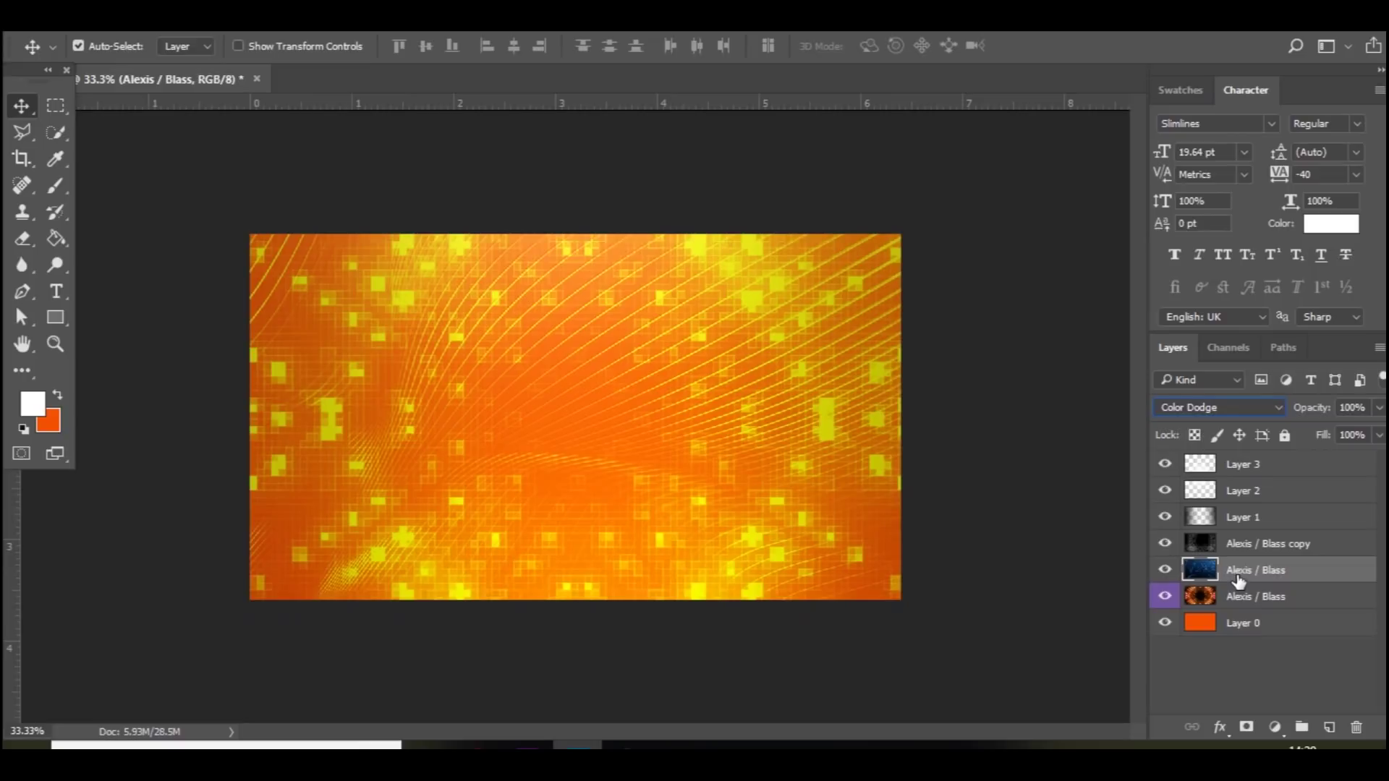
pyautogui.click(1257, 464)
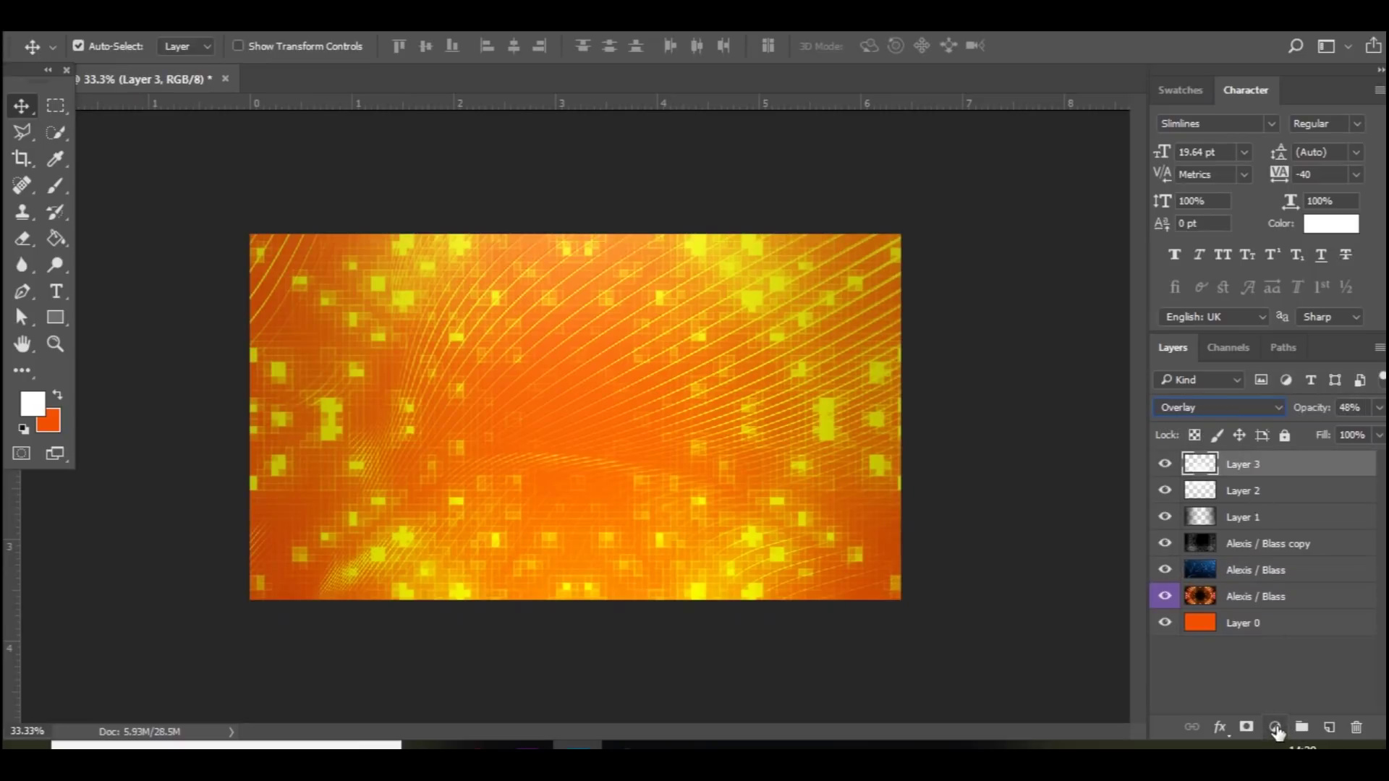
# - Add a Brightness/Contrast layer at -14 brightness and a two-point brightening Curves layer
pyautogui.click(1276, 727)
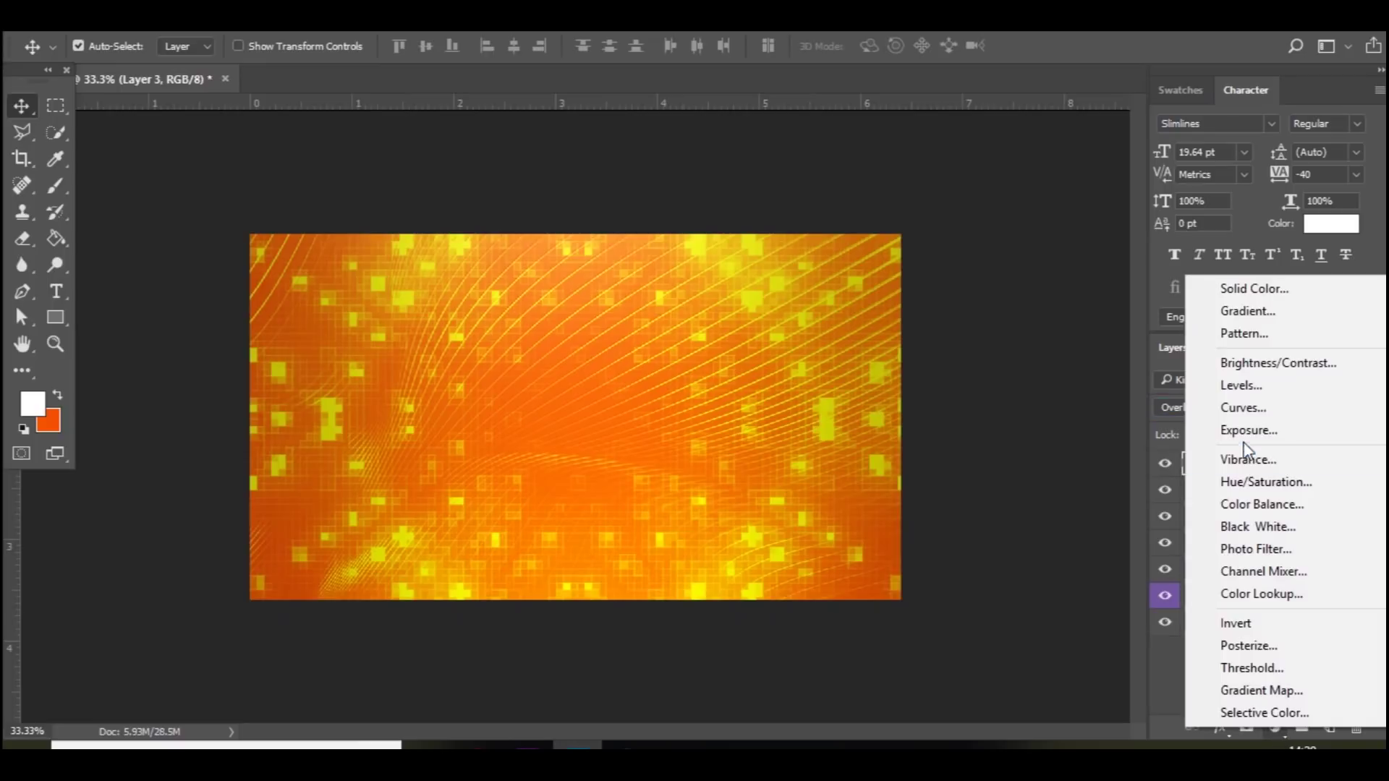
pyautogui.click(1231, 363)
pyautogui.moveTo(1084, 268); pyautogui.dragTo(1074, 266)
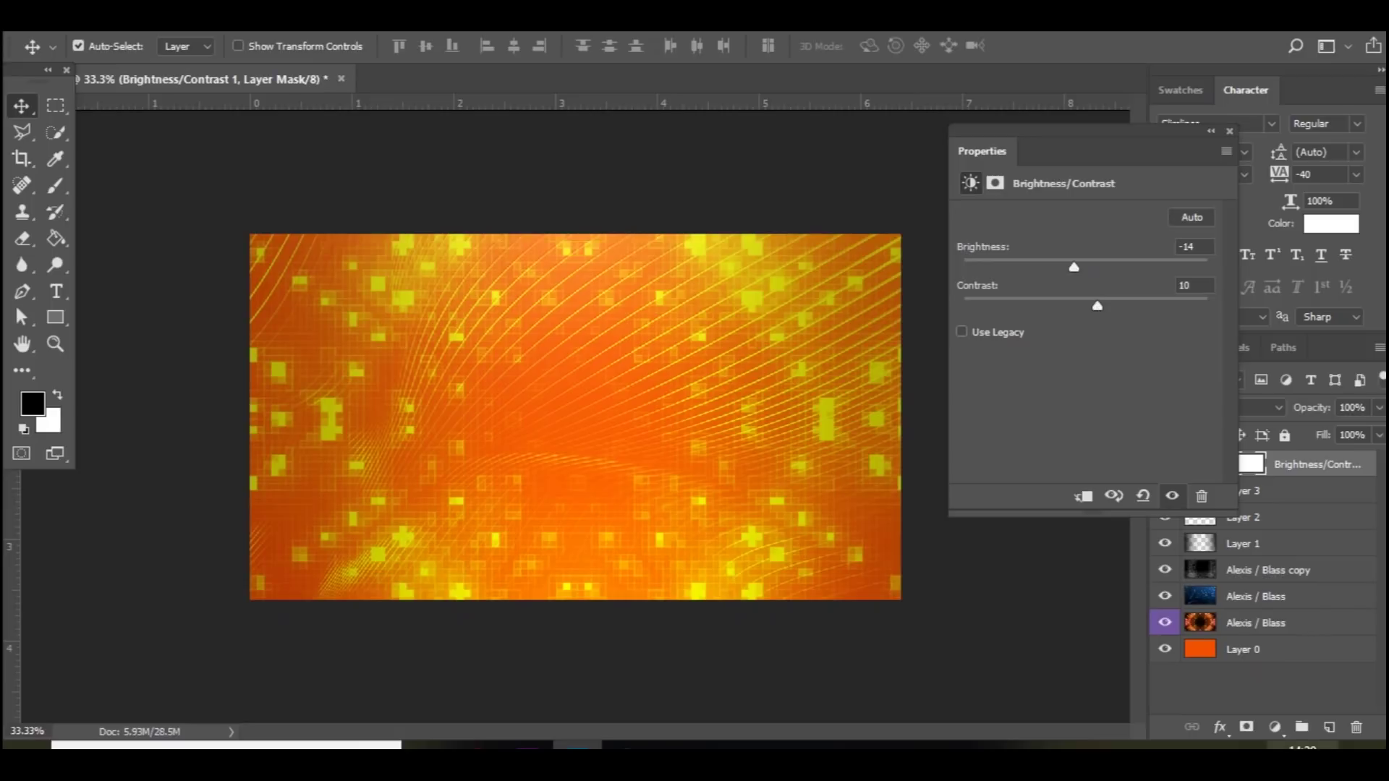
pyautogui.click(1273, 727)
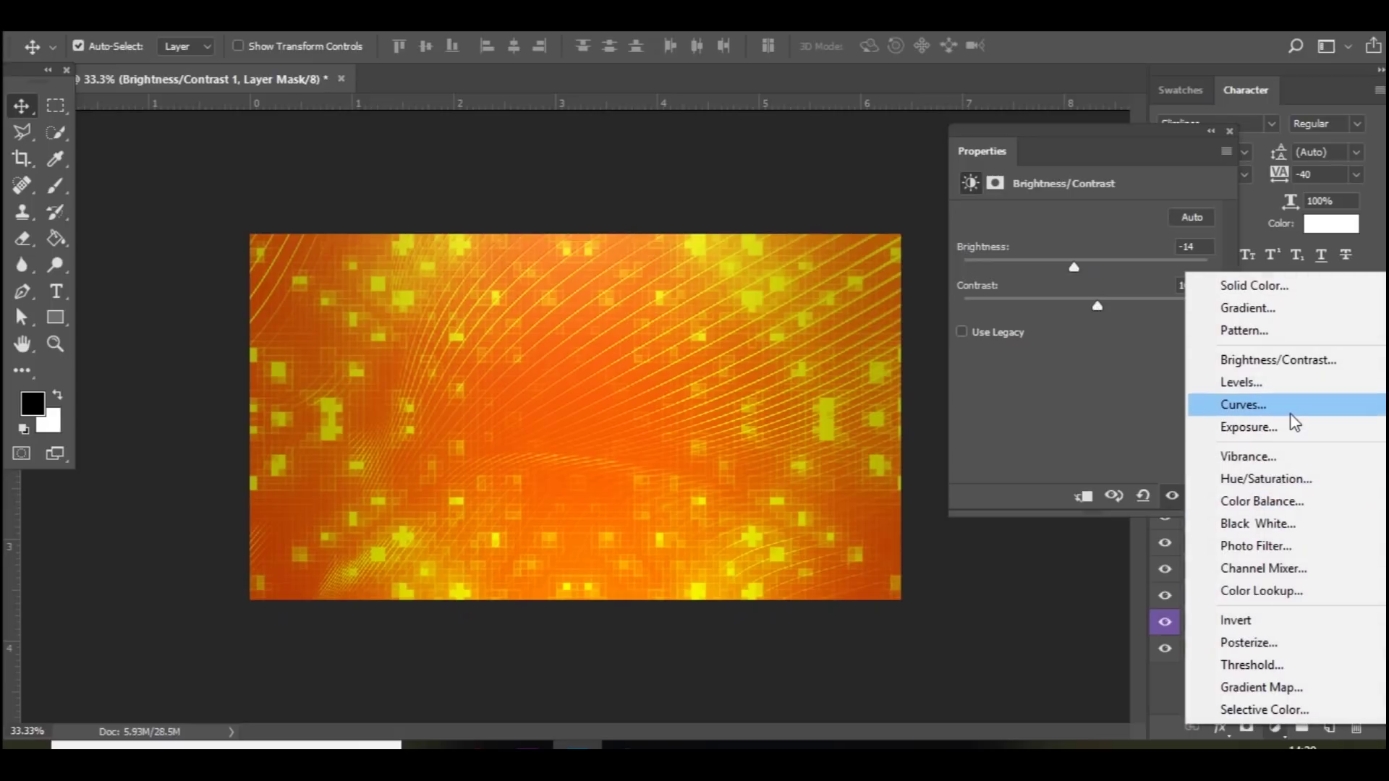
pyautogui.click(1273, 405)
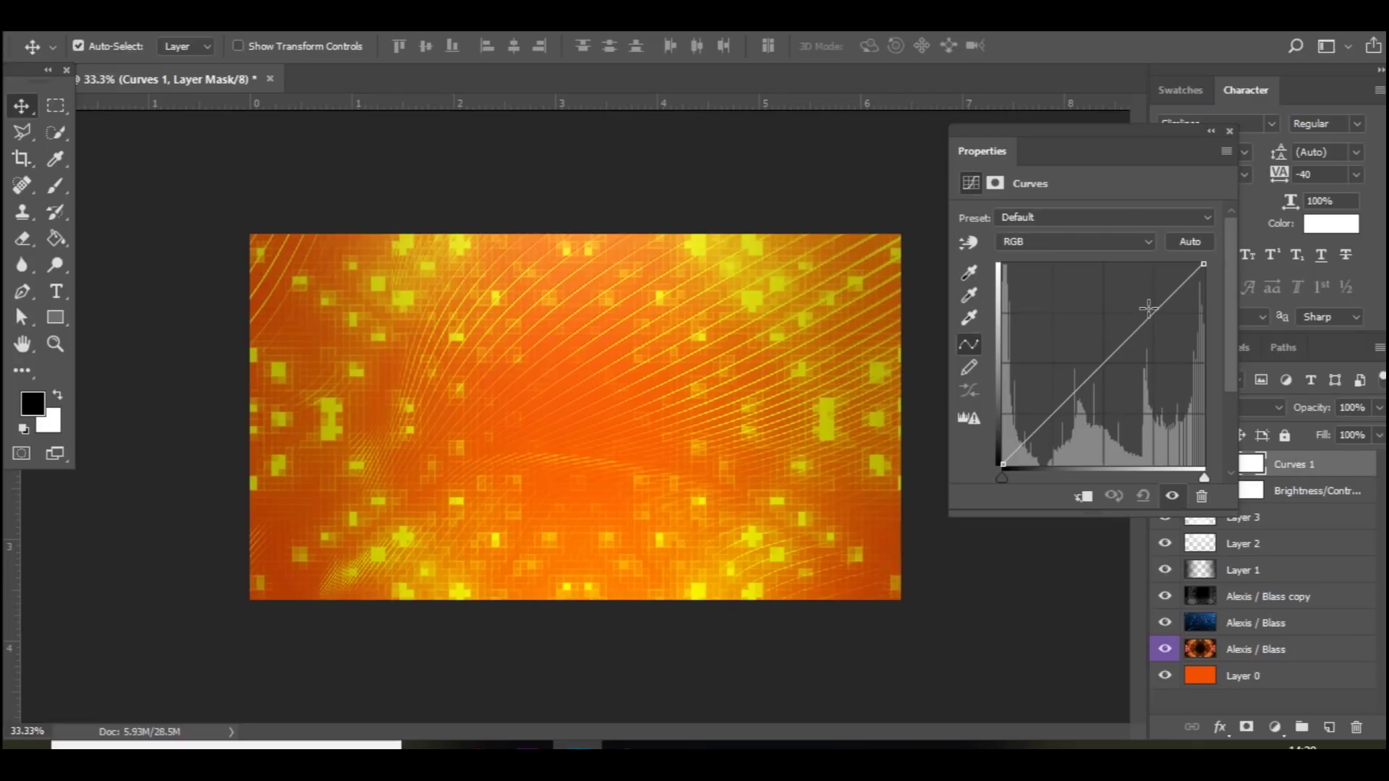
pyautogui.moveTo(1149, 309); pyautogui.dragTo(1149, 305)
pyautogui.click(1053, 412)
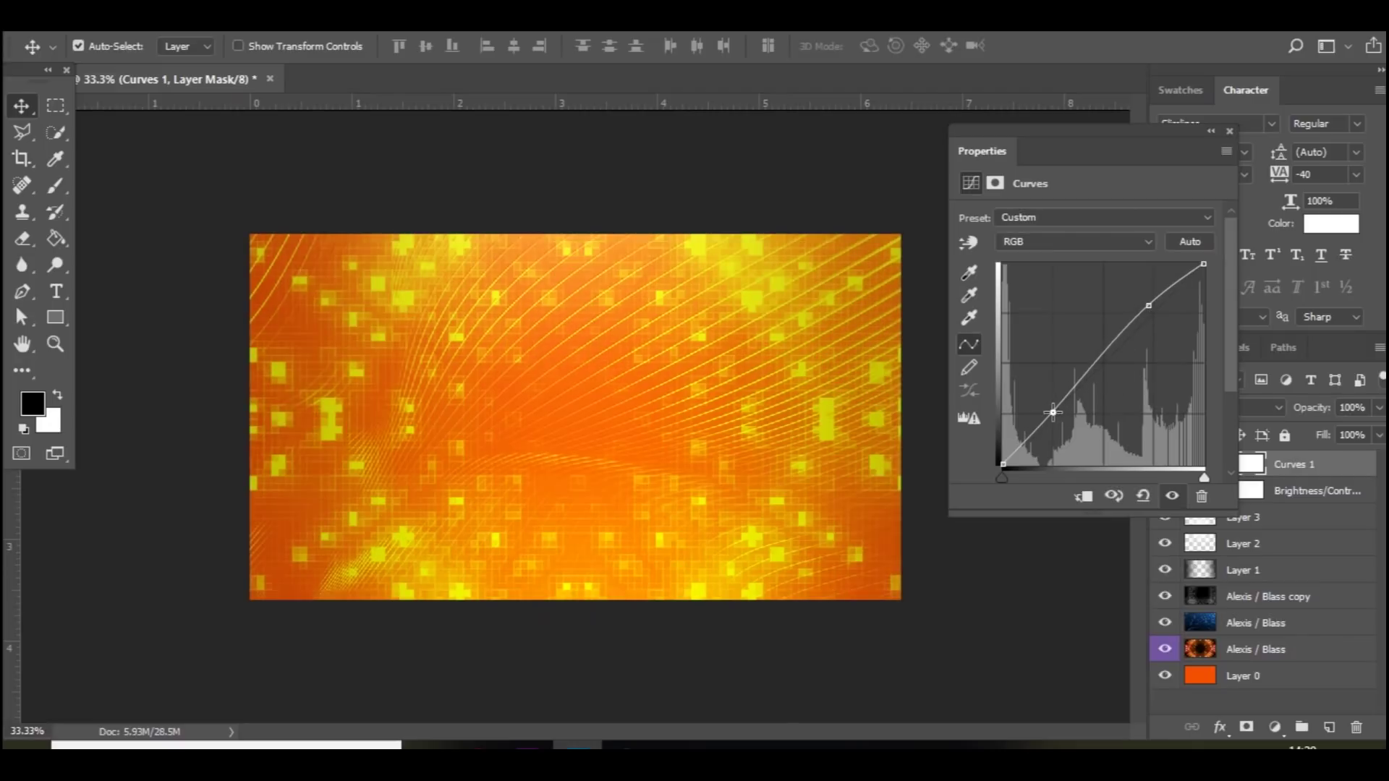
# - Add an Exposure layer with exposure +0.17, offset +0.0083 and gamma 0.82
pyautogui.click(1275, 727)
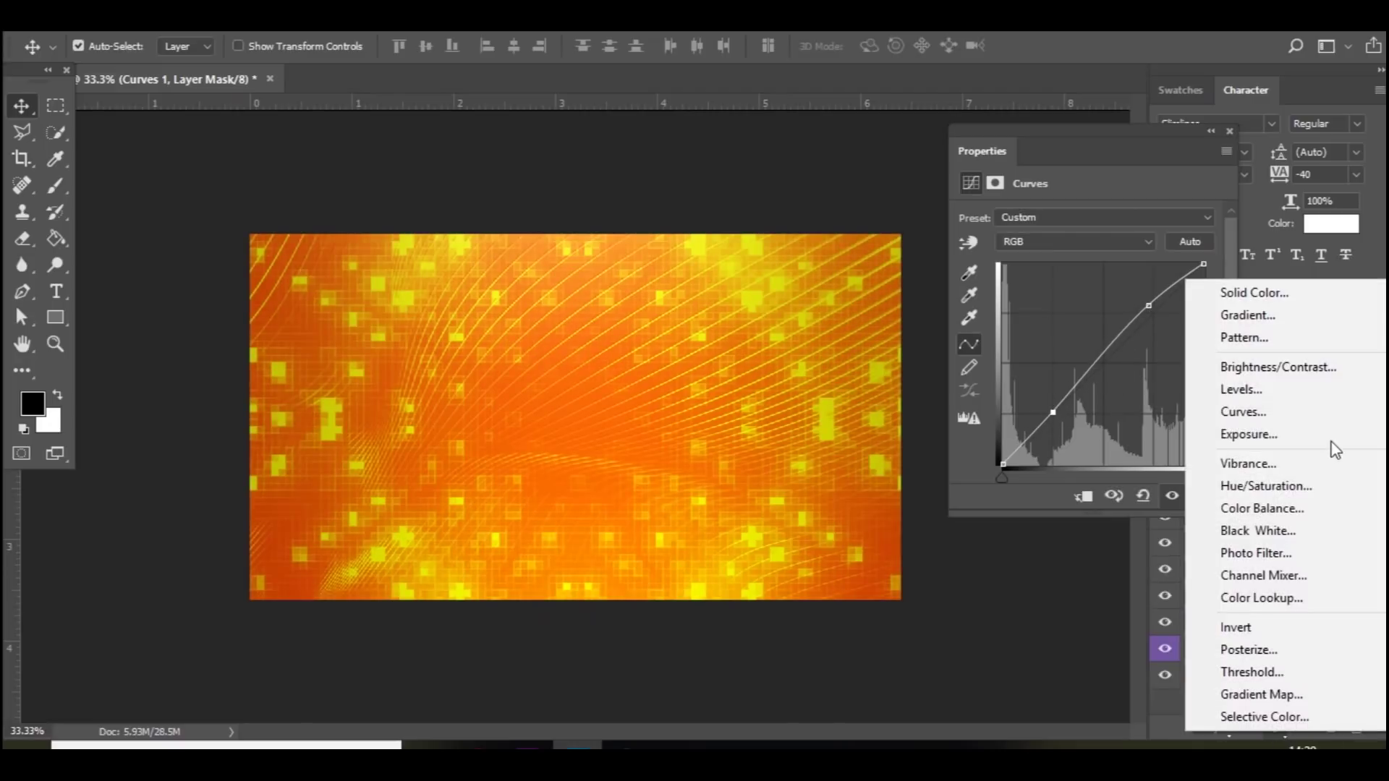
pyautogui.click(1319, 434)
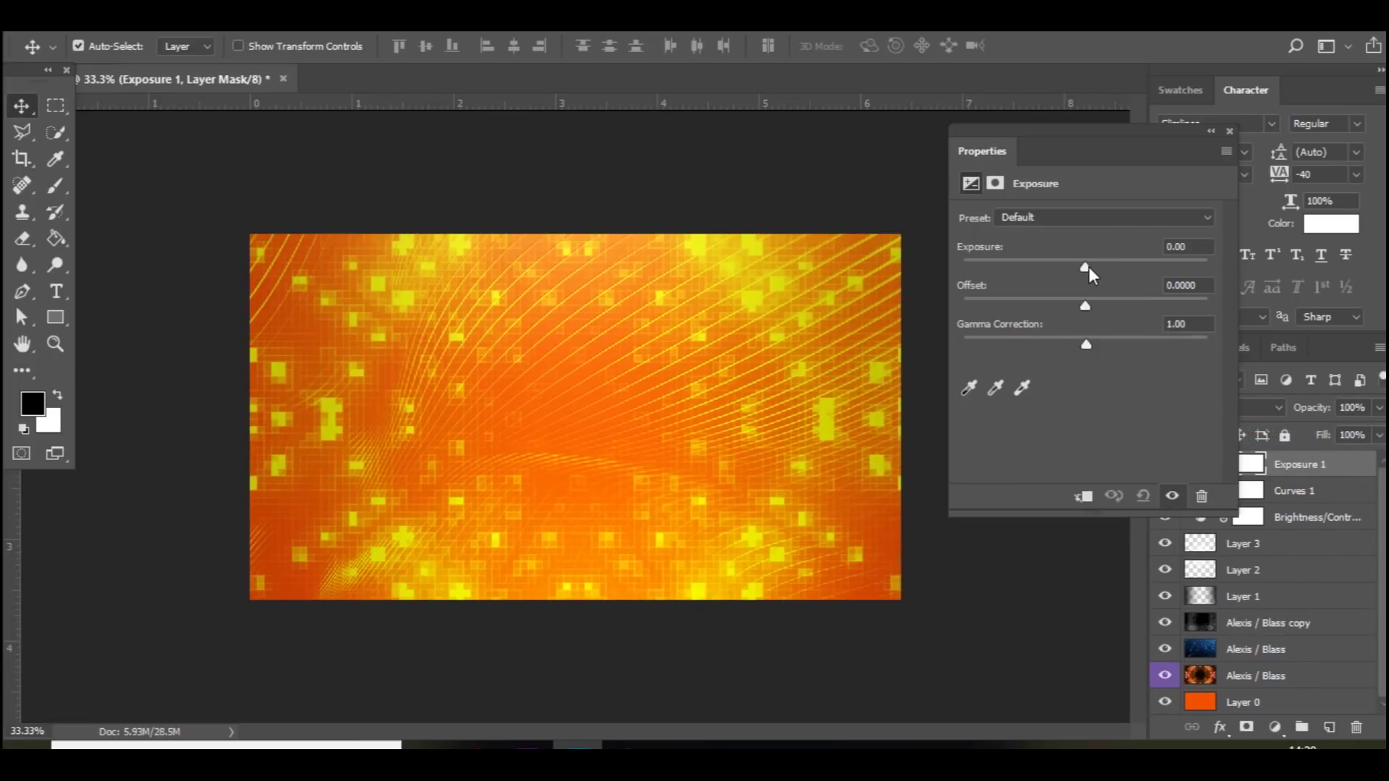
pyautogui.click(1087, 267)
pyautogui.click(1087, 304)
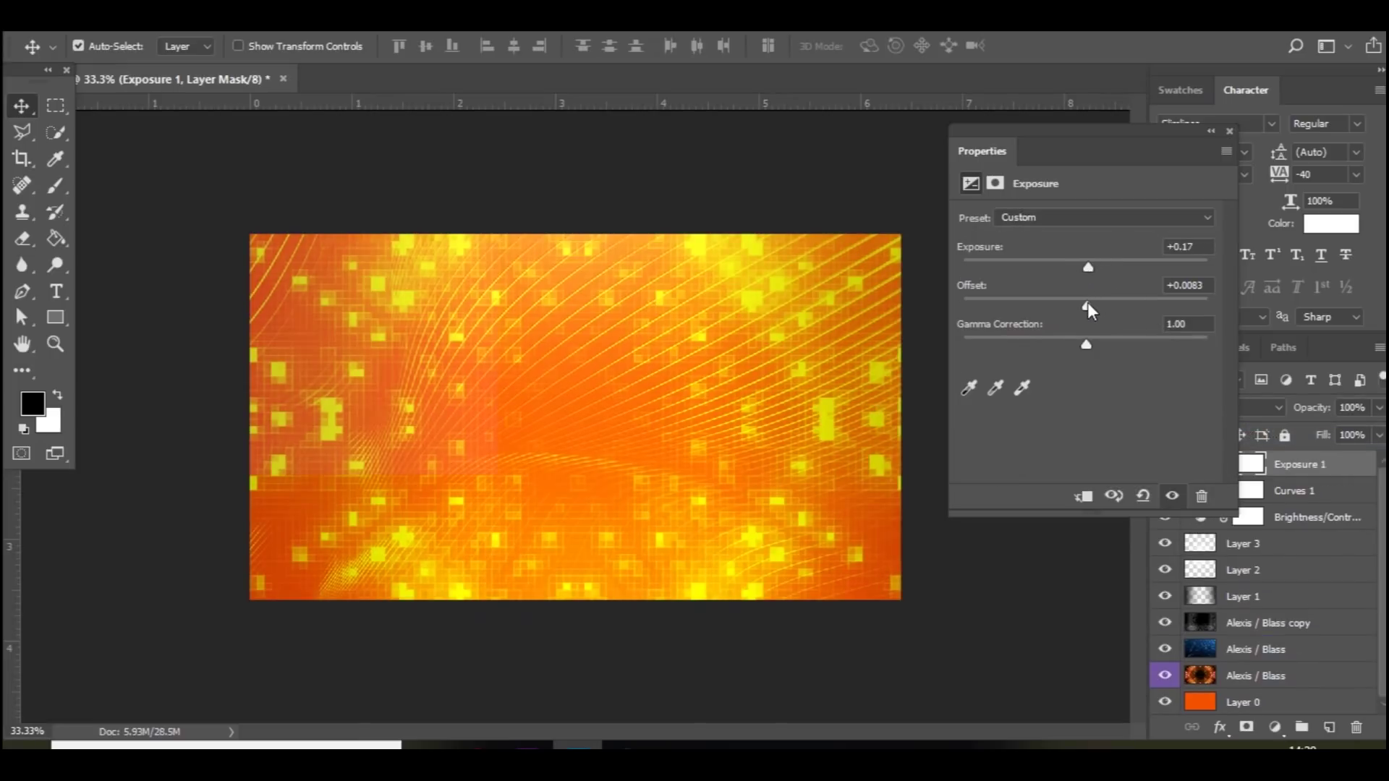
pyautogui.click(1090, 342)
pyautogui.moveTo(1089, 341); pyautogui.dragTo(1102, 342)
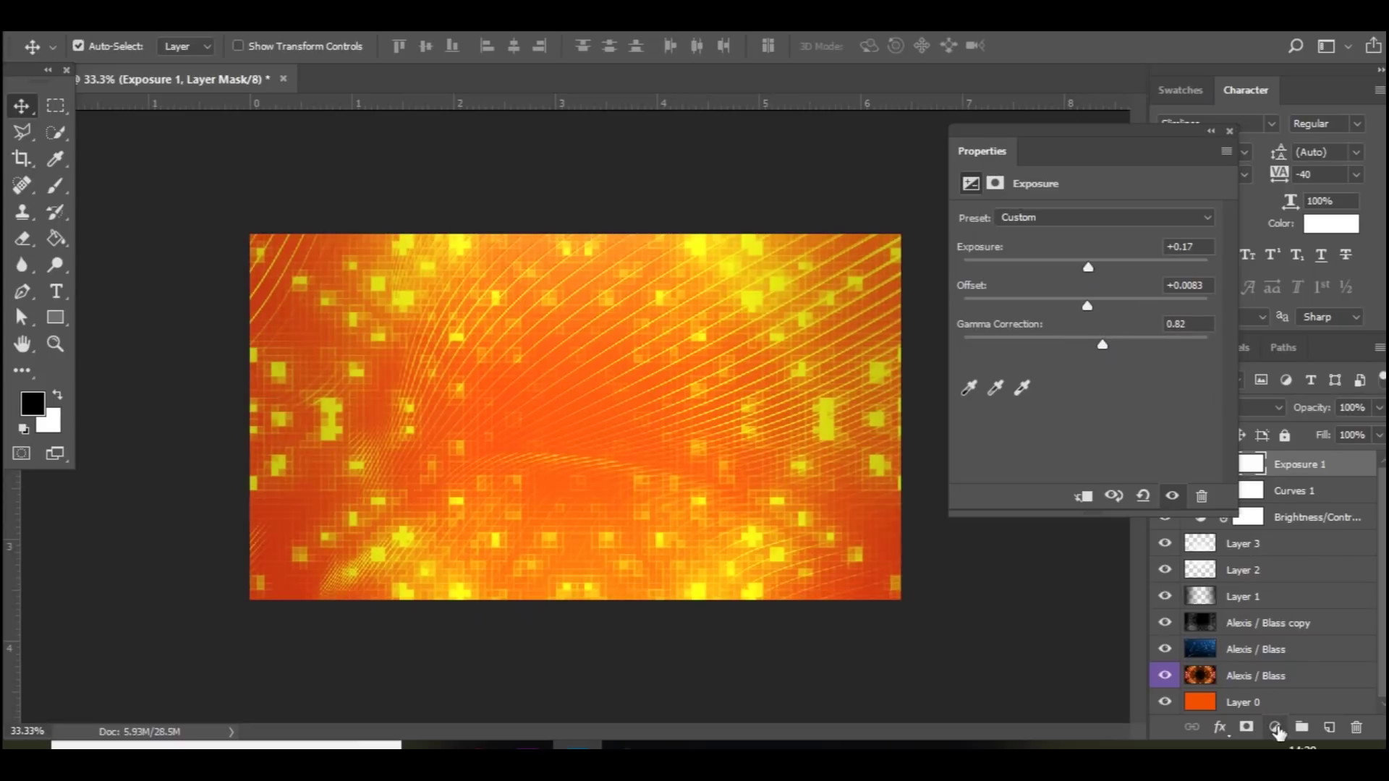
# - Add a Color Balance layer with midtones set to -11, -12 and +13
pyautogui.click(1275, 727)
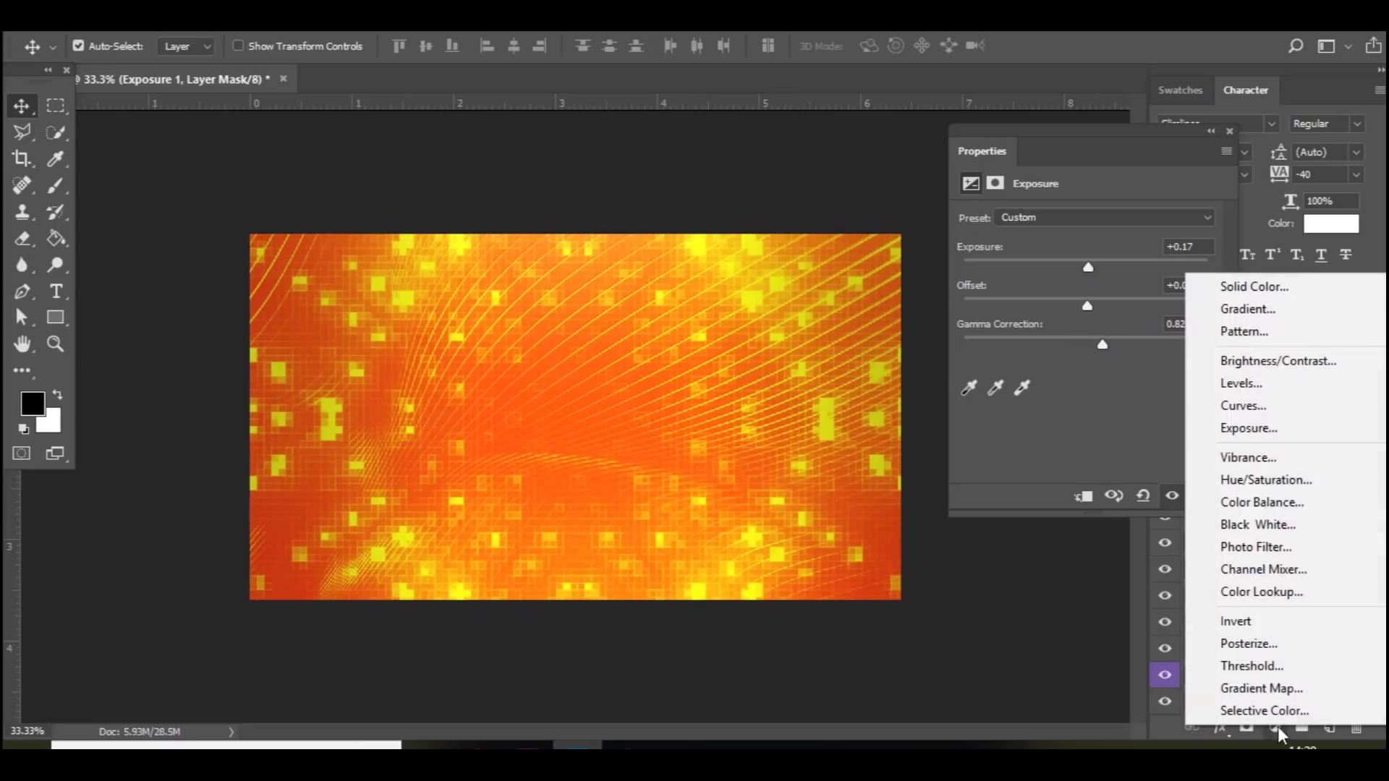
pyautogui.click(1273, 502)
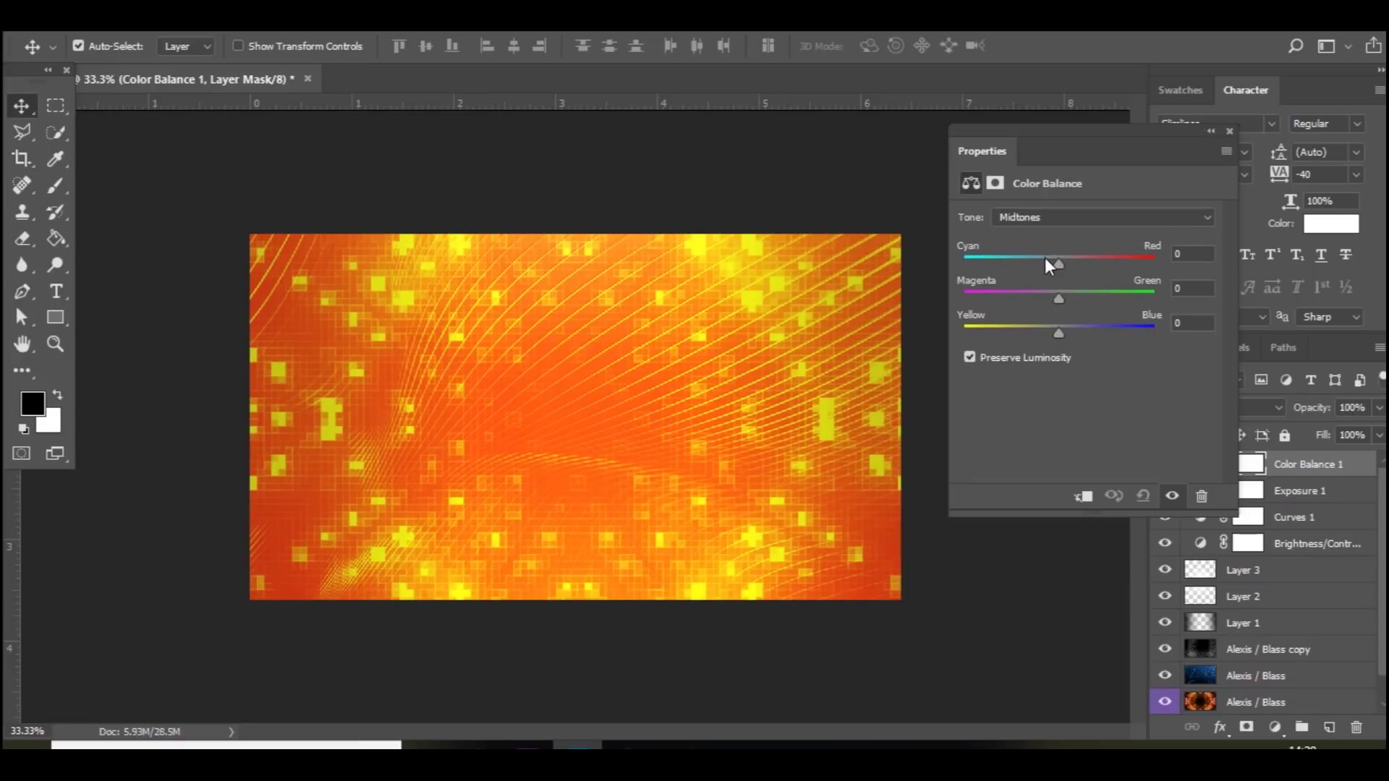
pyautogui.moveTo(1056, 263); pyautogui.dragTo(1049, 263)
pyautogui.click(1048, 295)
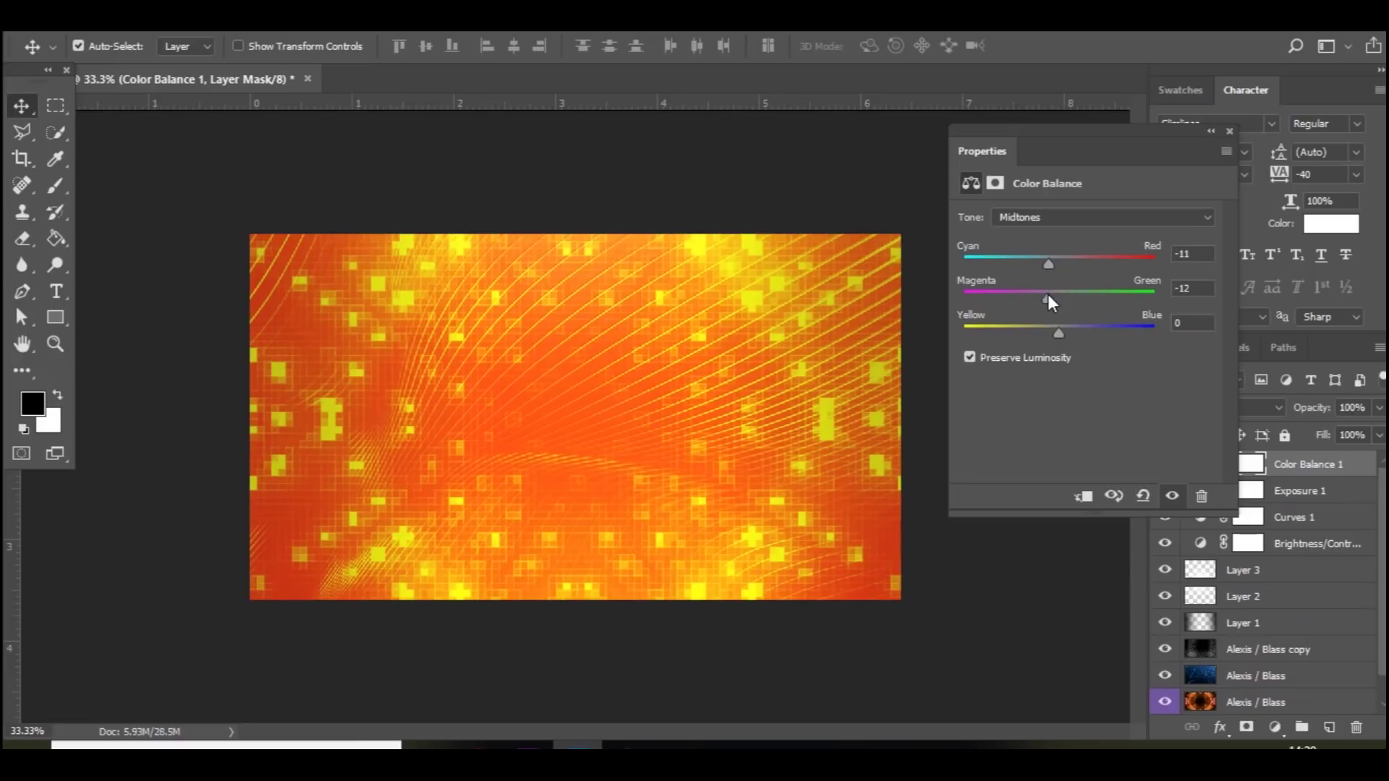
pyautogui.click(1071, 326)
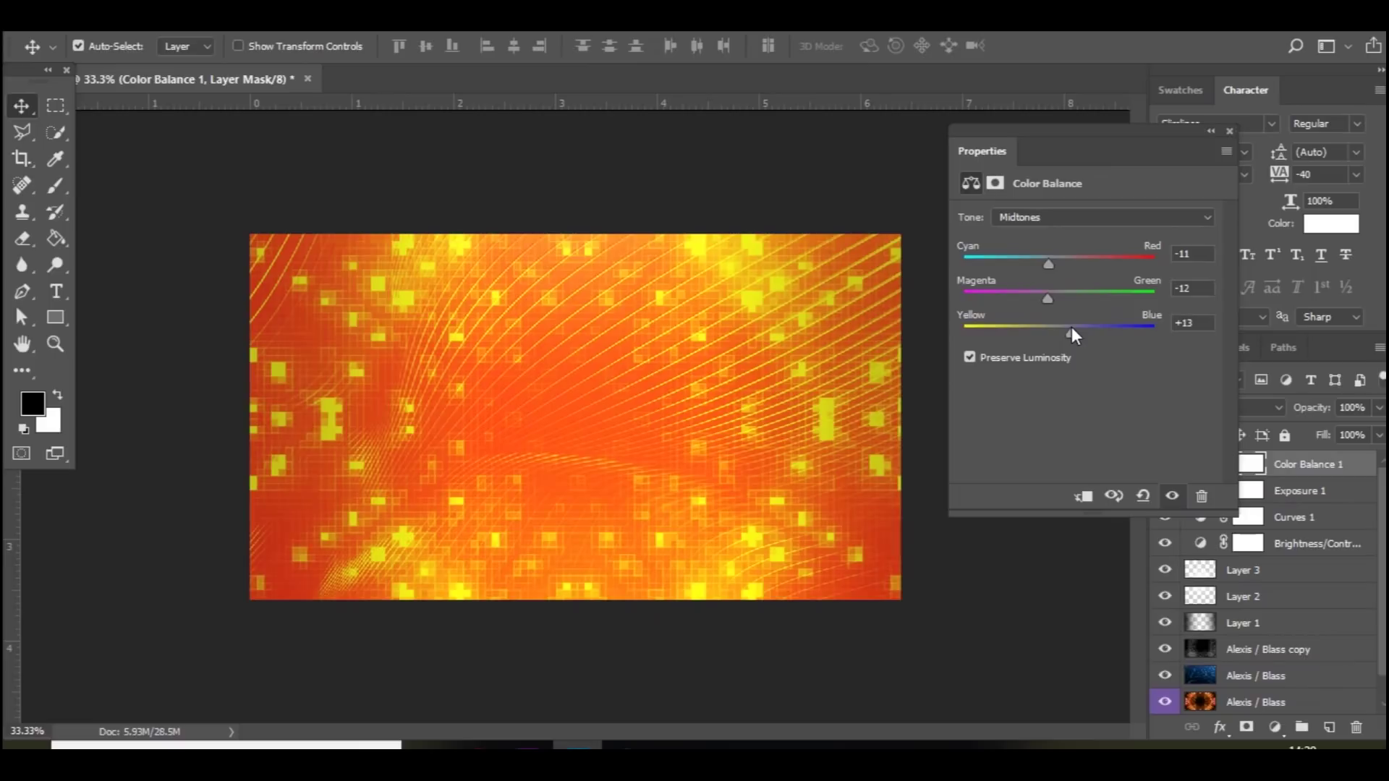
pyautogui.click(1227, 130)
# - Group the four adjustment layers into Group 1 and add an empty Layer 4 above it
pyautogui.keyDown('shift'); pyautogui.click(1330, 547); pyautogui.keyUp('shift')
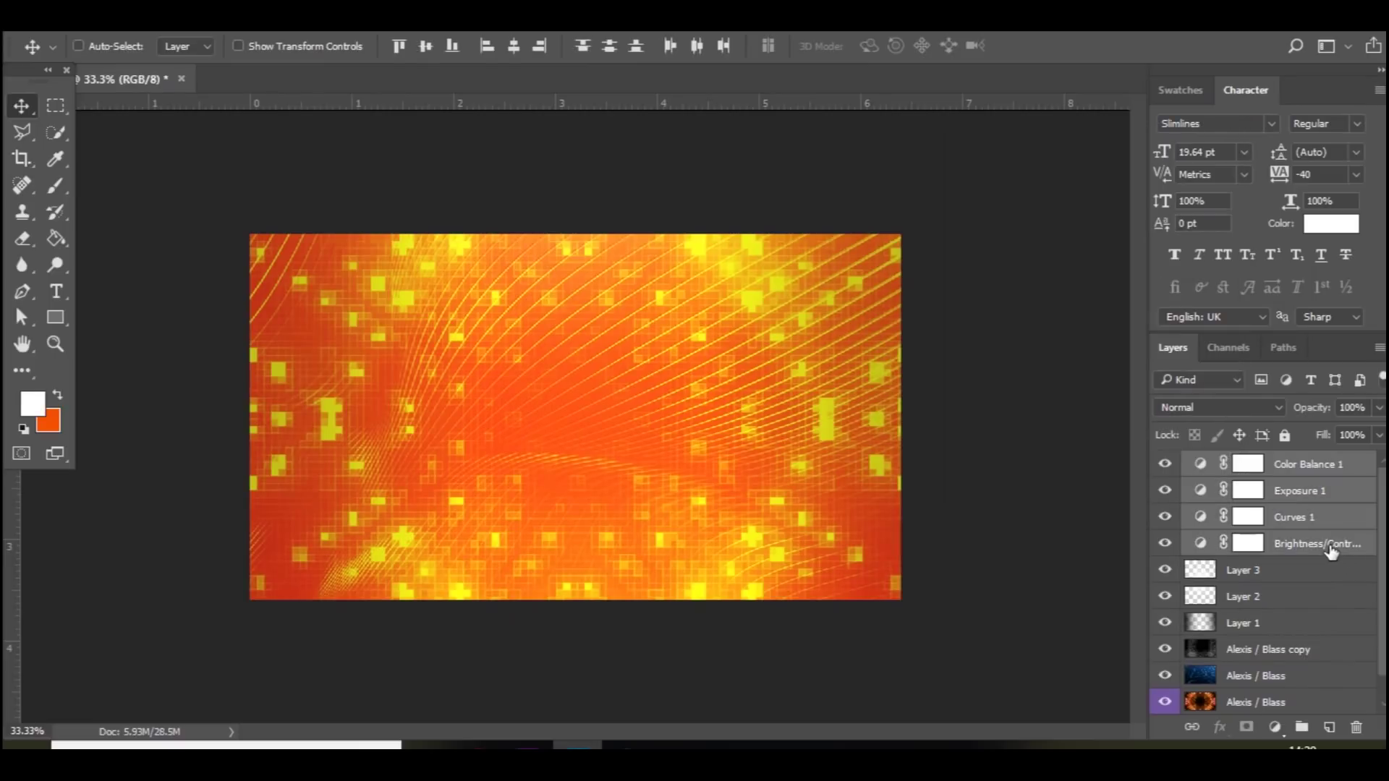
pyautogui.hotkey('ctrl', 'g')
pyautogui.click(1165, 463)
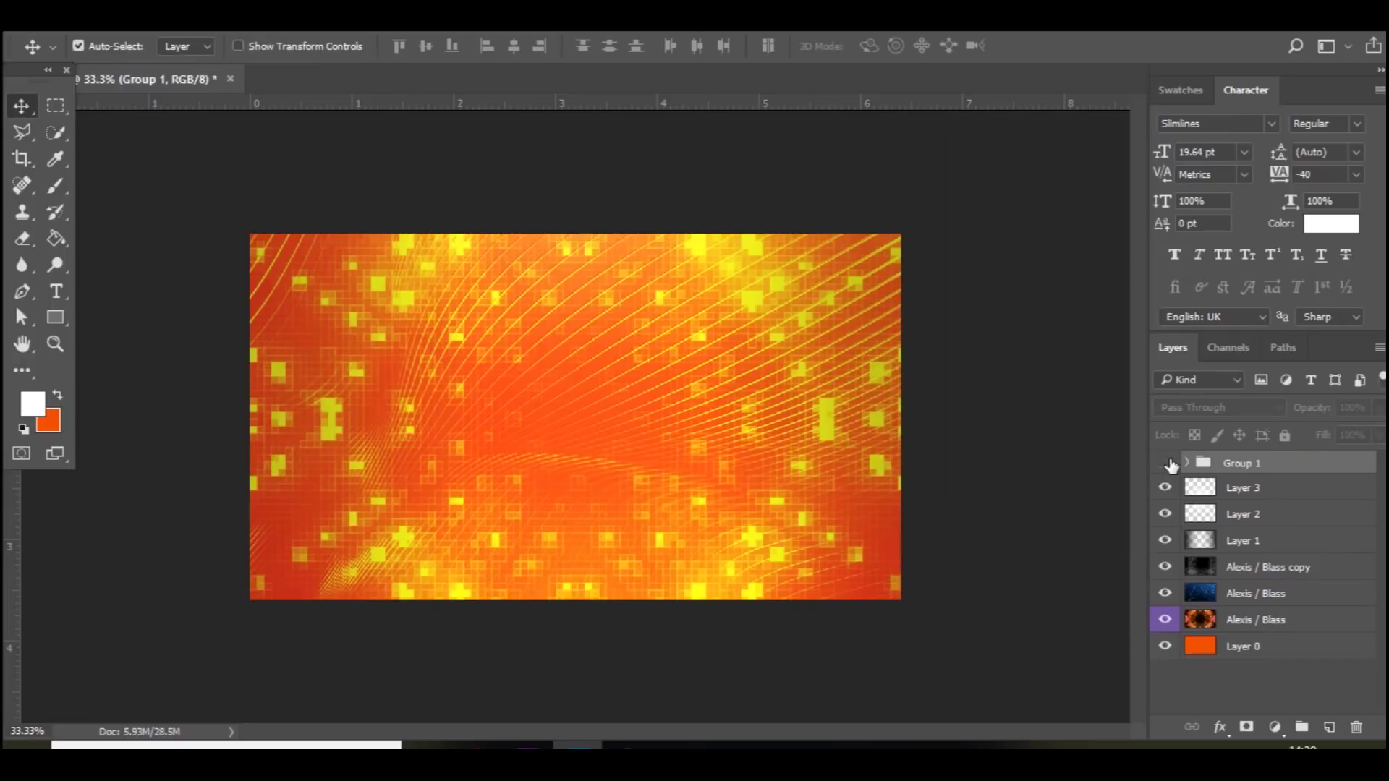
pyautogui.click(1165, 463)
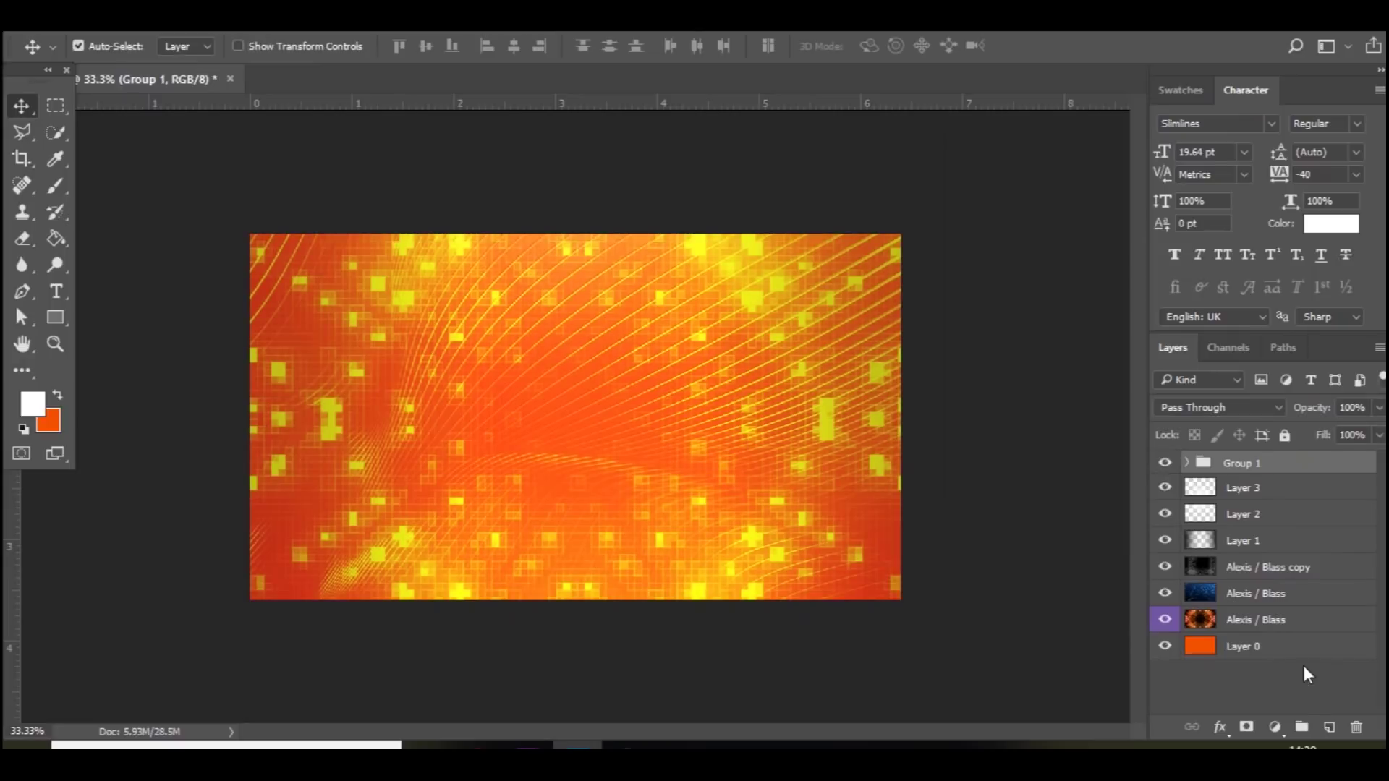
pyautogui.click(1329, 727)
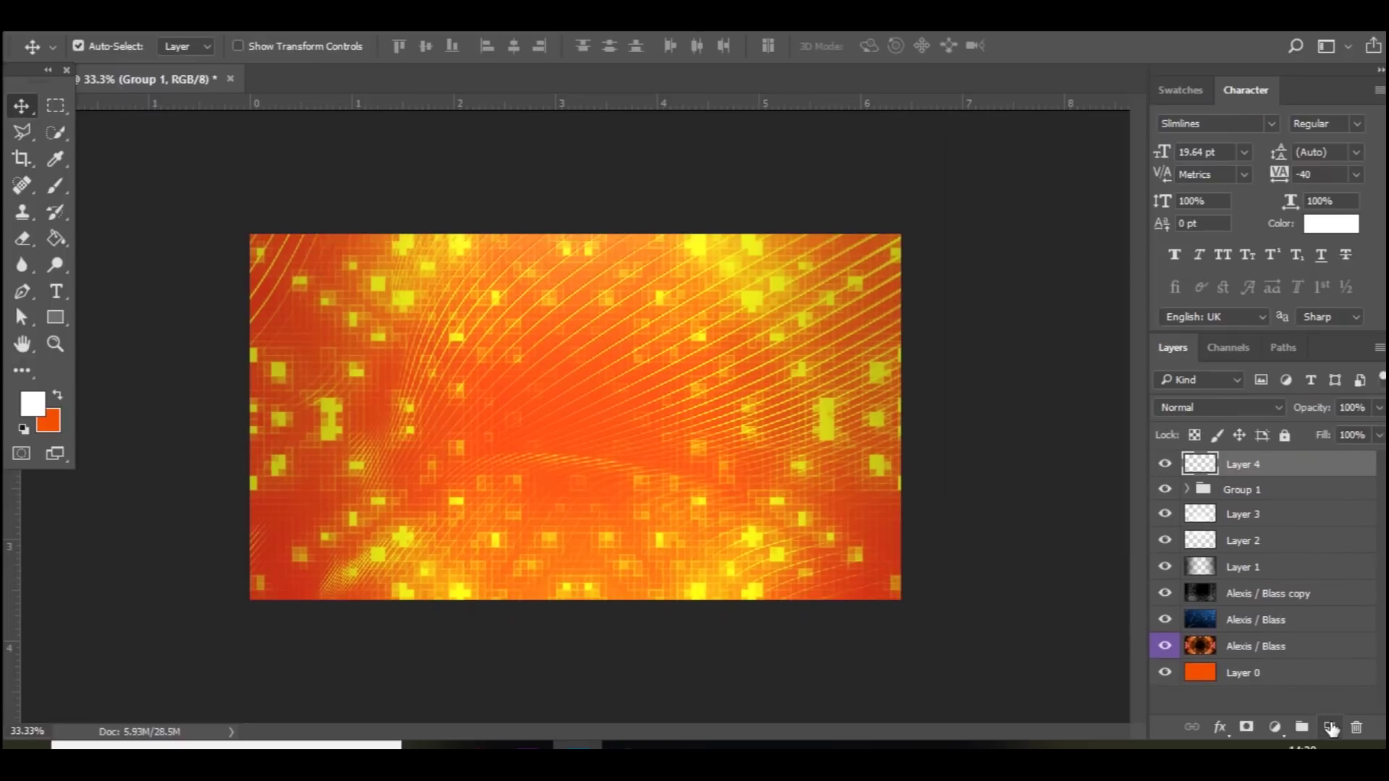
# - With the brush, paint a soft vivid violet glow over the lower right of Layer 4
pyautogui.click(56, 186)
pyautogui.click(33, 404)
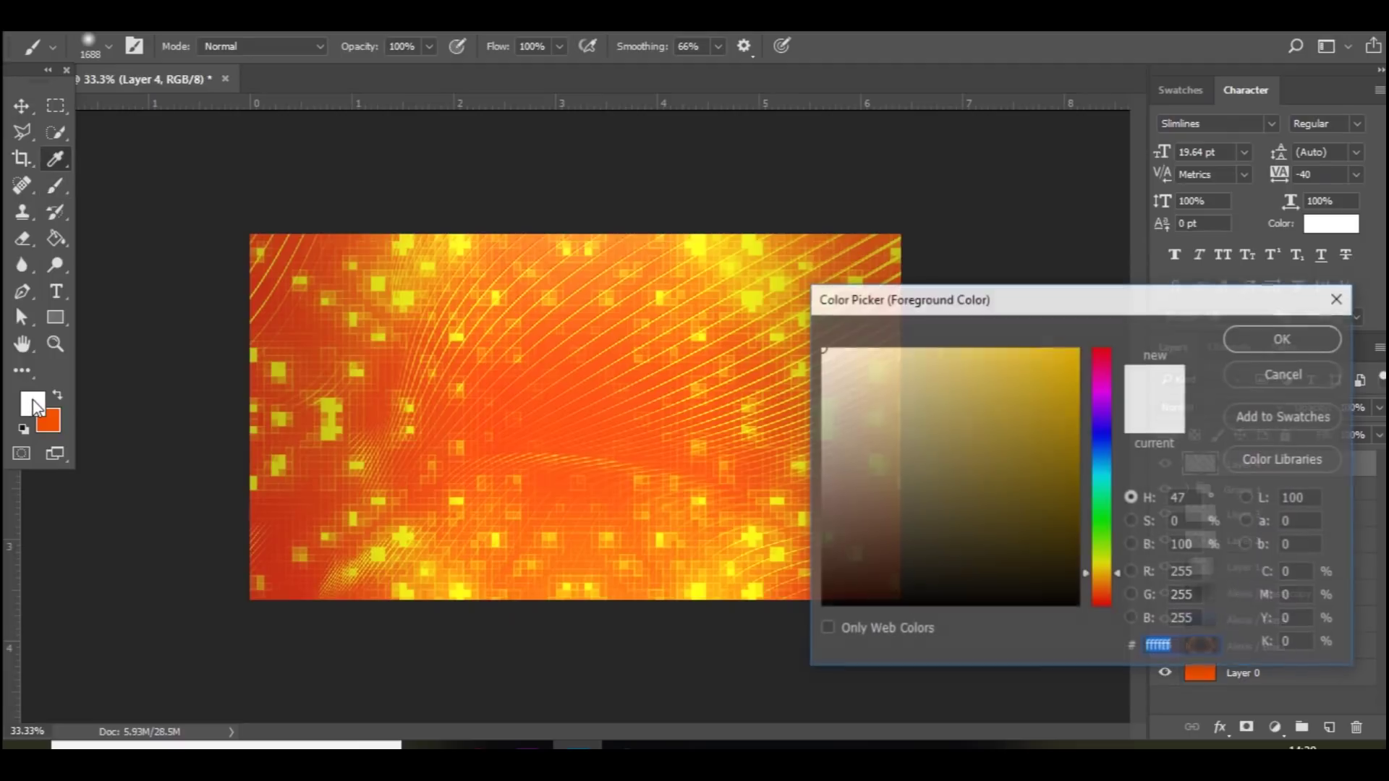
pyautogui.moveTo(1102, 495); pyautogui.dragTo(1107, 419)
pyautogui.moveTo(1068, 375); pyautogui.dragTo(1081, 349)
pyautogui.press('Return')
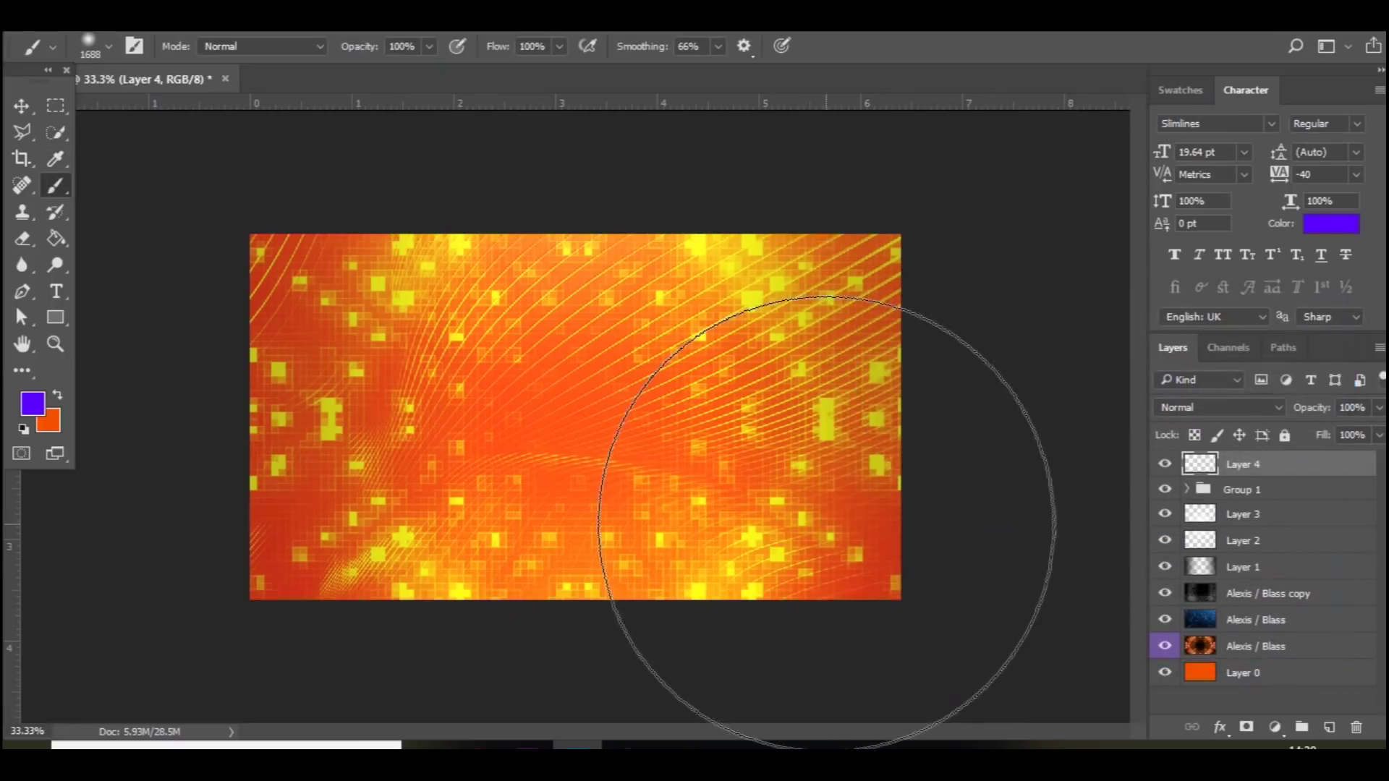
pyautogui.moveTo(744, 589); pyautogui.dragTo(747, 588)
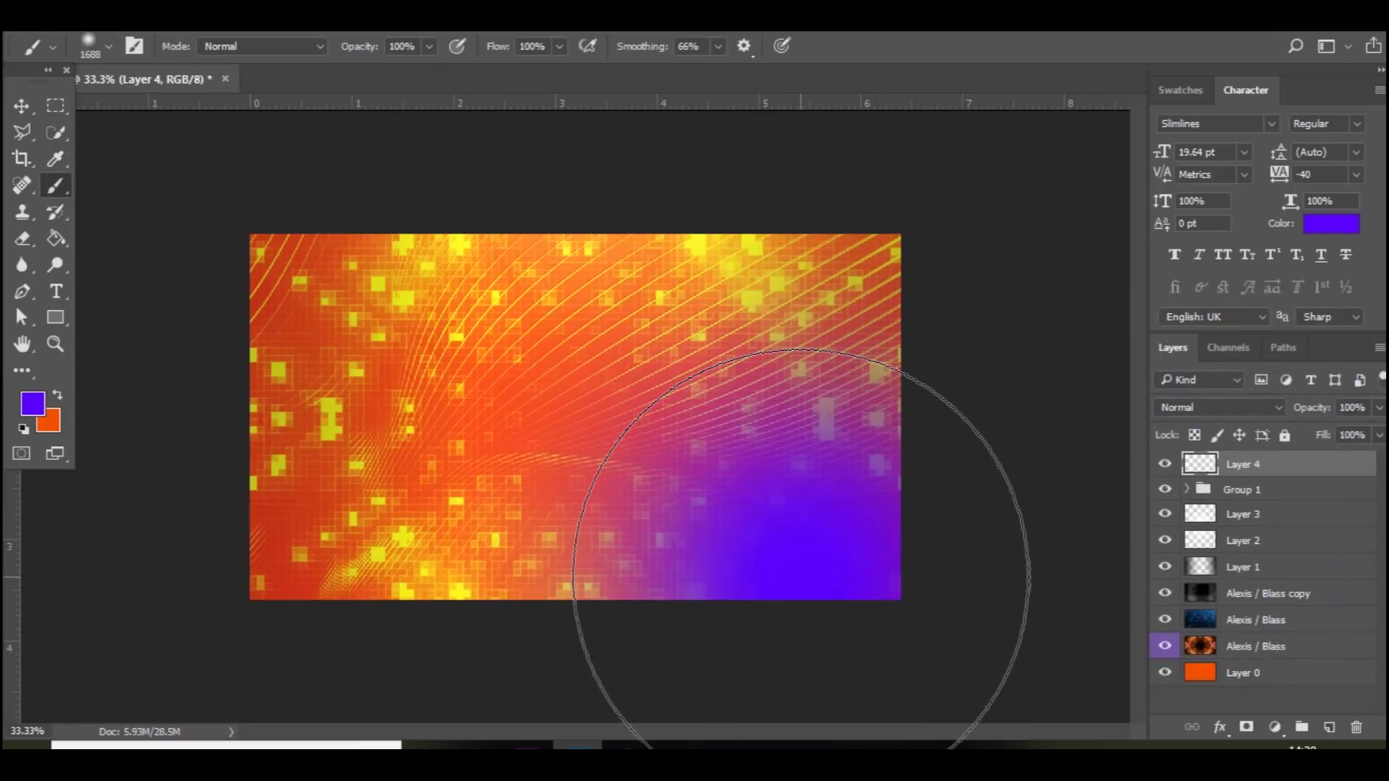
# - Paint a pinkish-red glow across the top-left and top-middle of the canvas
pyautogui.click(33, 403)
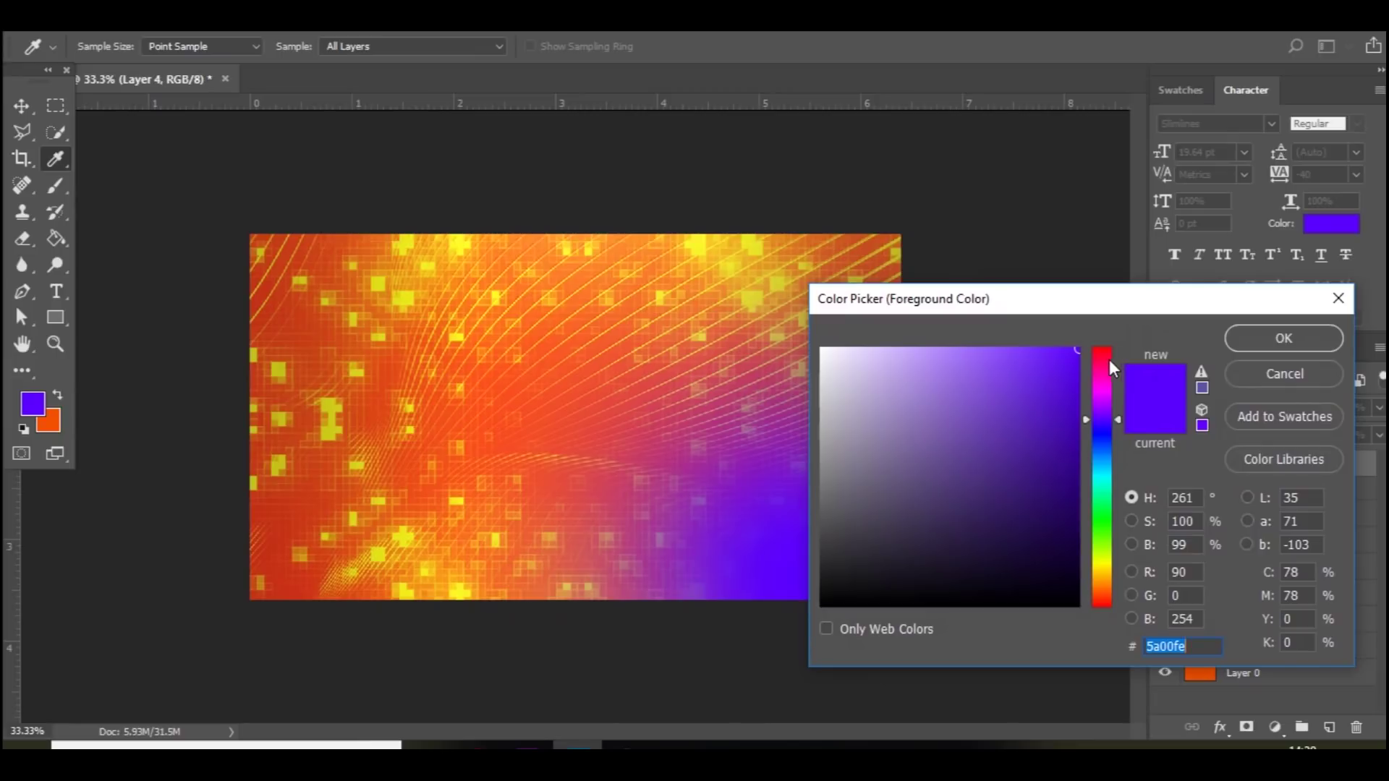
pyautogui.click(1109, 359)
pyautogui.click(1257, 344)
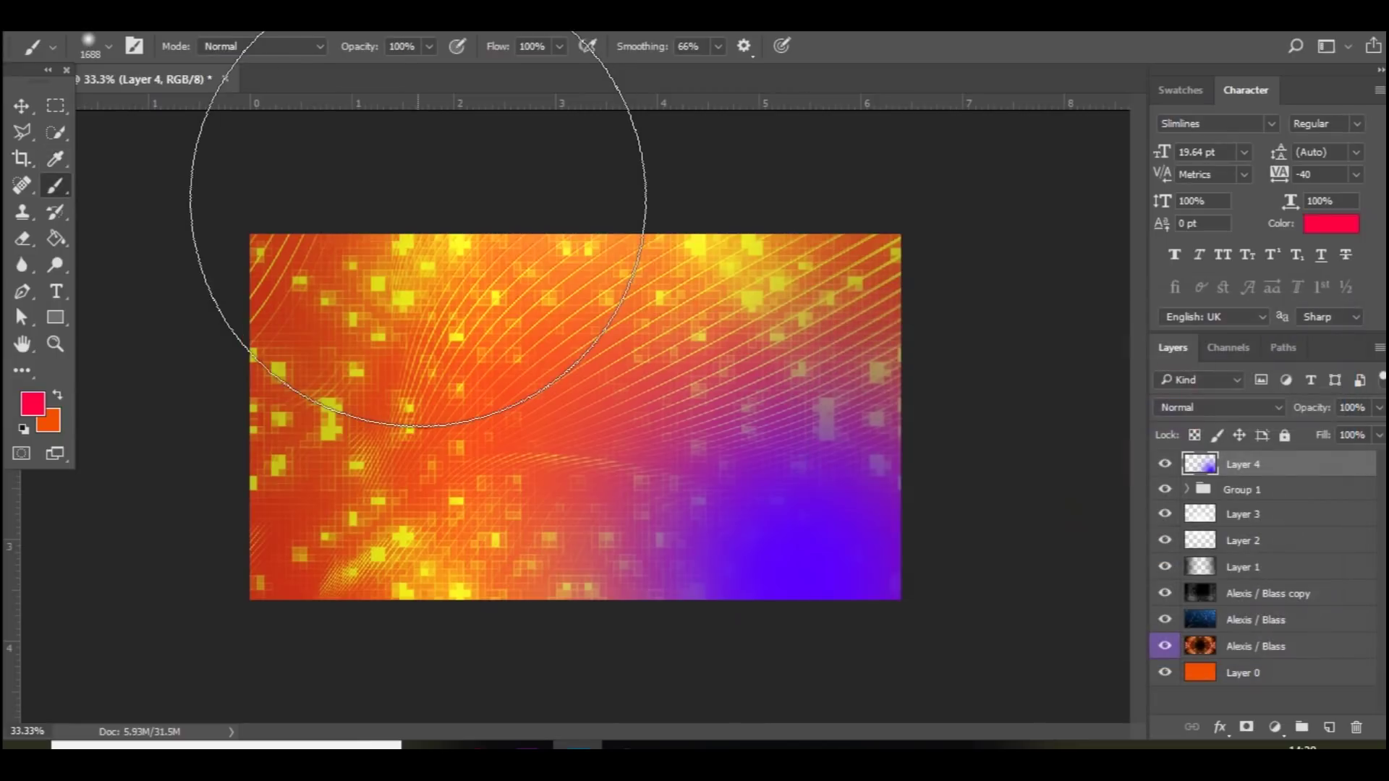
pyautogui.click(285, 255)
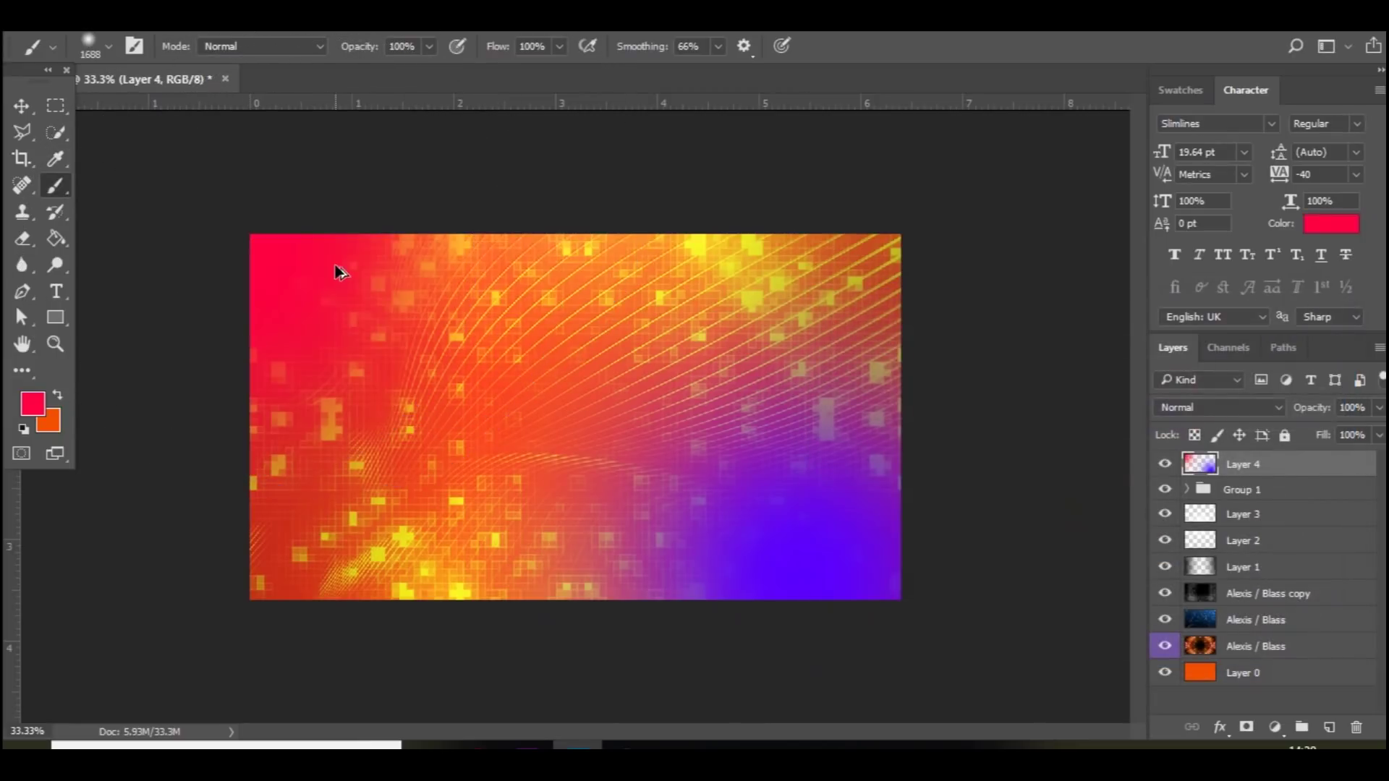
pyautogui.click(390, 145)
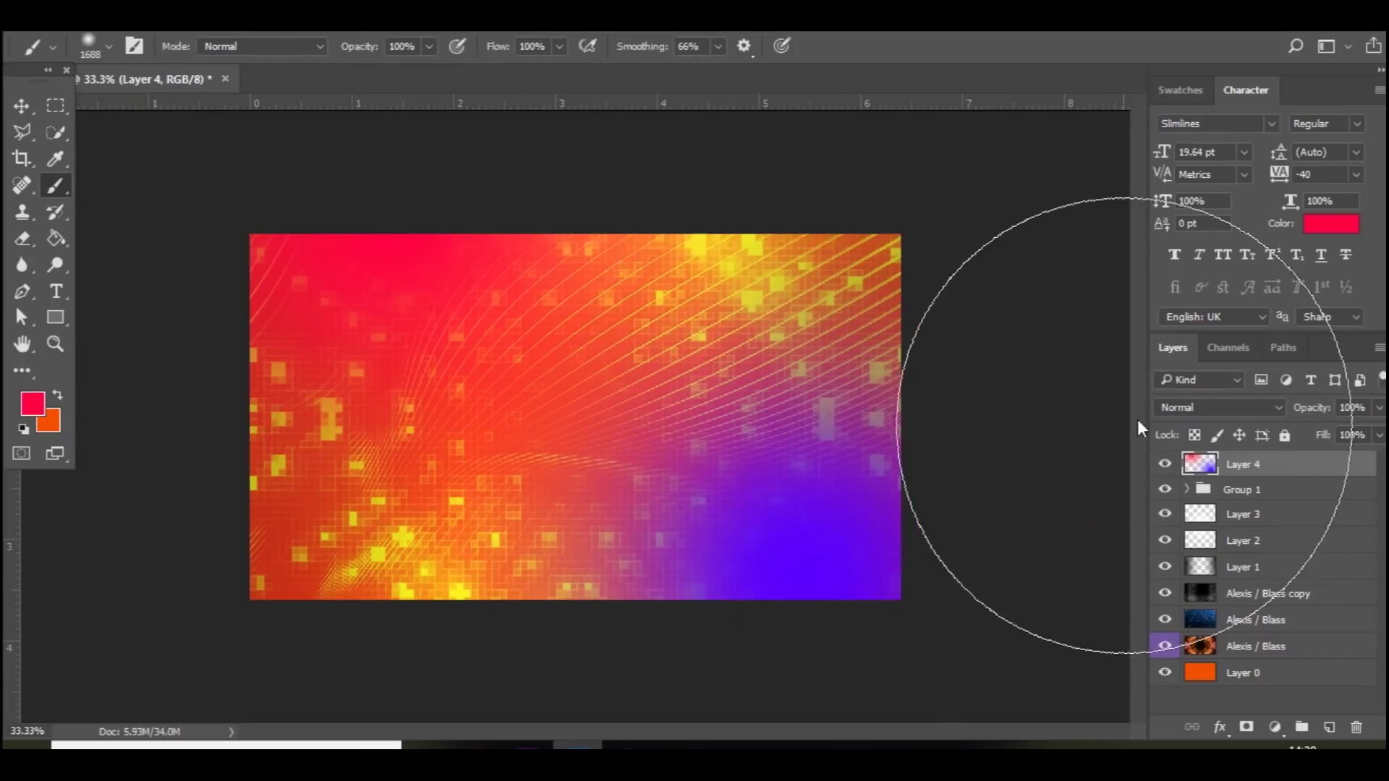
pyautogui.click(1194, 408)
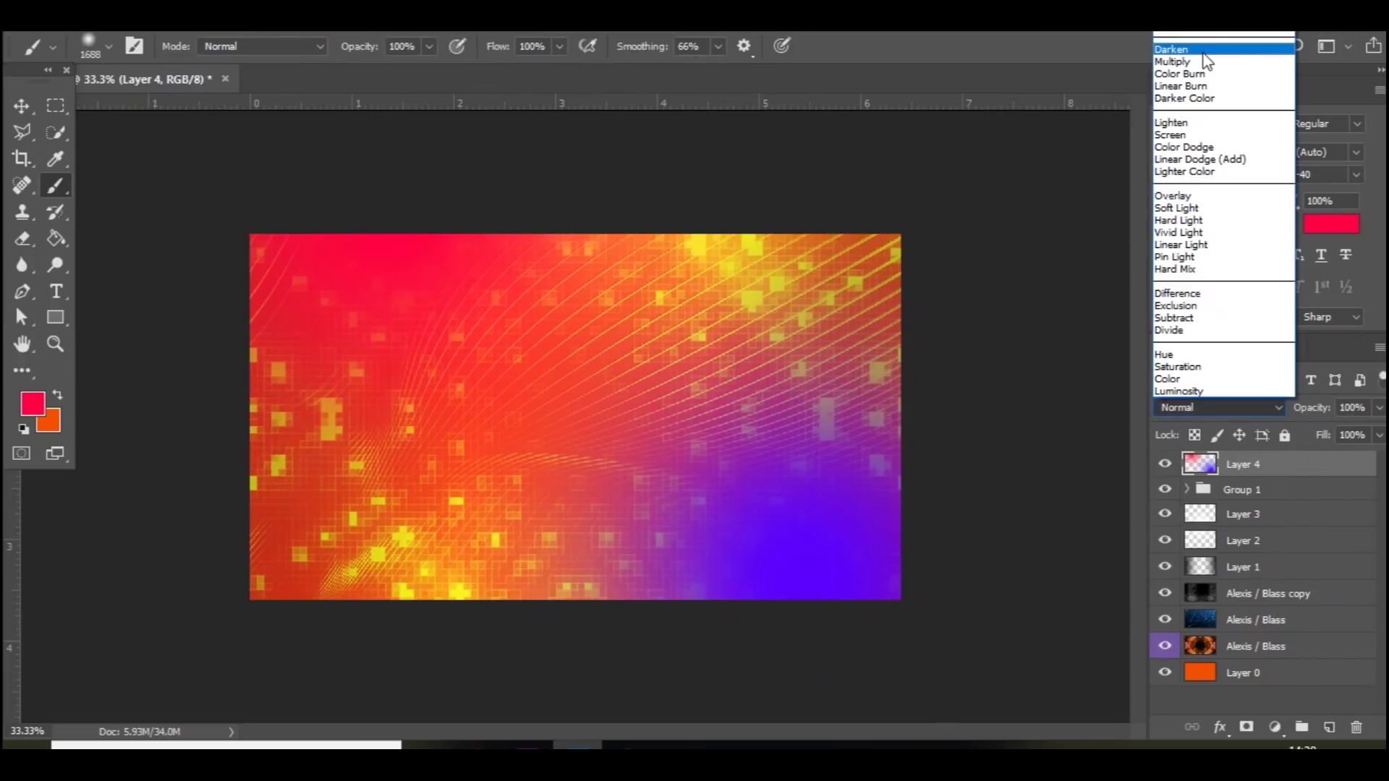
# - Cycle through Layer 4's blend modes to compare looks, settling on Screen
pyautogui.click(1172, 49)
pyautogui.press('Down')
pyautogui.press('Down')
pyautogui.press('Down')
pyautogui.press('Down')
pyautogui.press('Down')
pyautogui.press('Down')
pyautogui.press('Down')
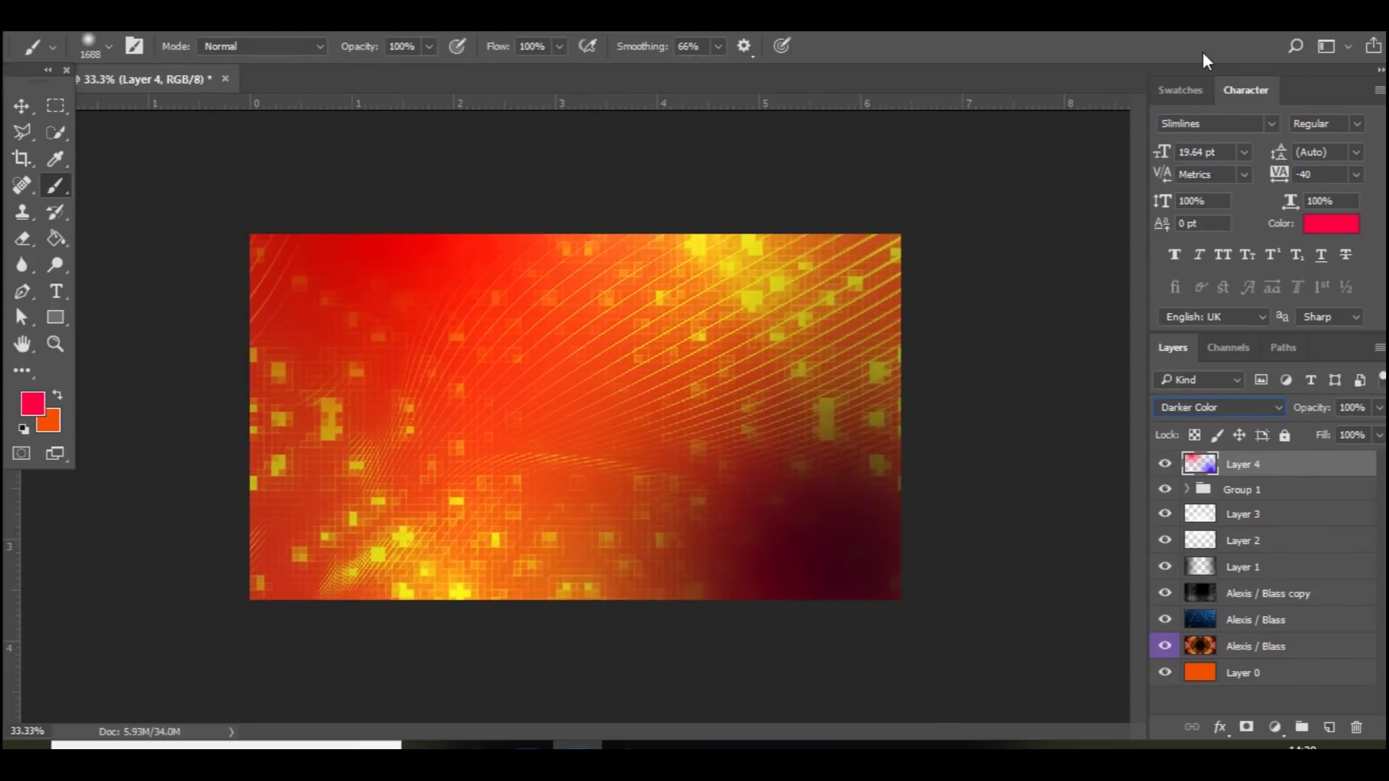
pyautogui.press('Up')
pyautogui.press('Up')
pyautogui.press('Up')
pyautogui.press('Up')
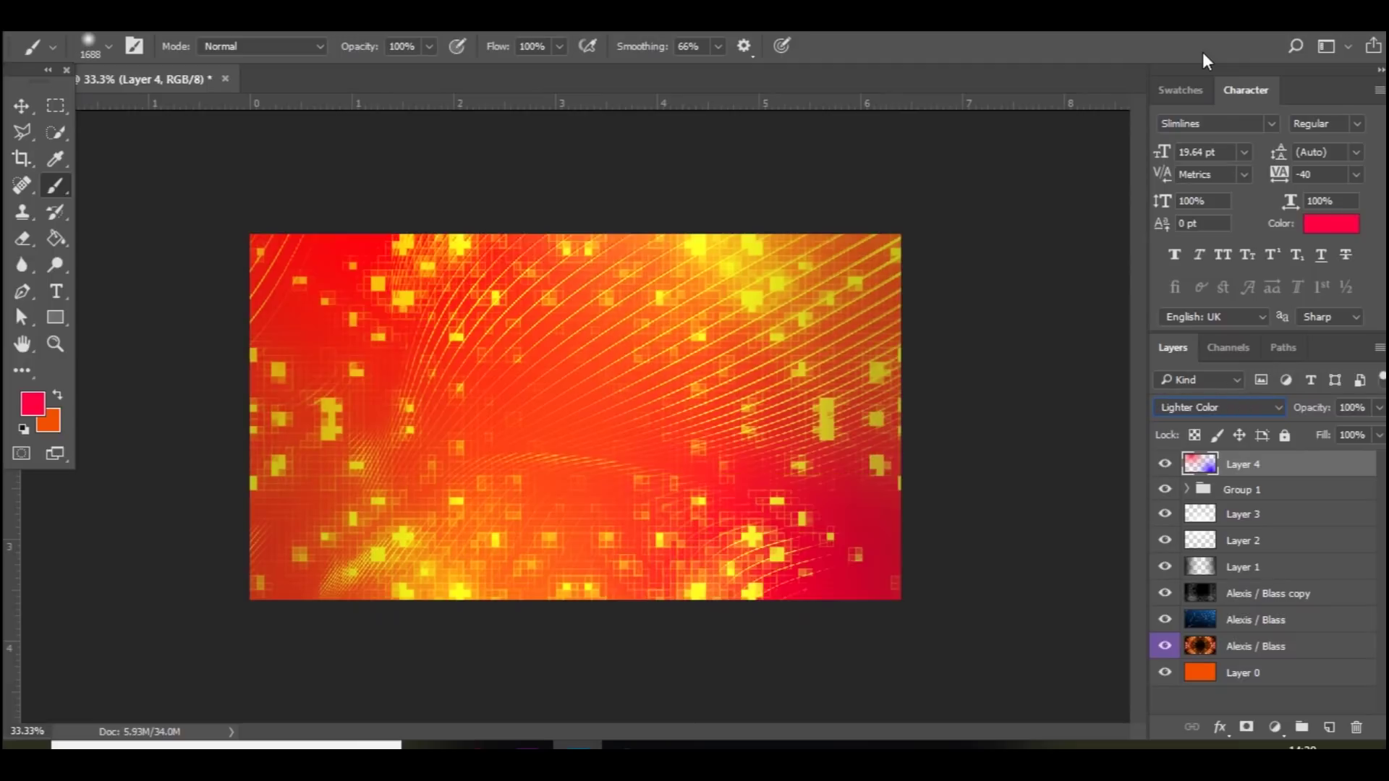
pyautogui.press('Down')
pyautogui.press('Down')
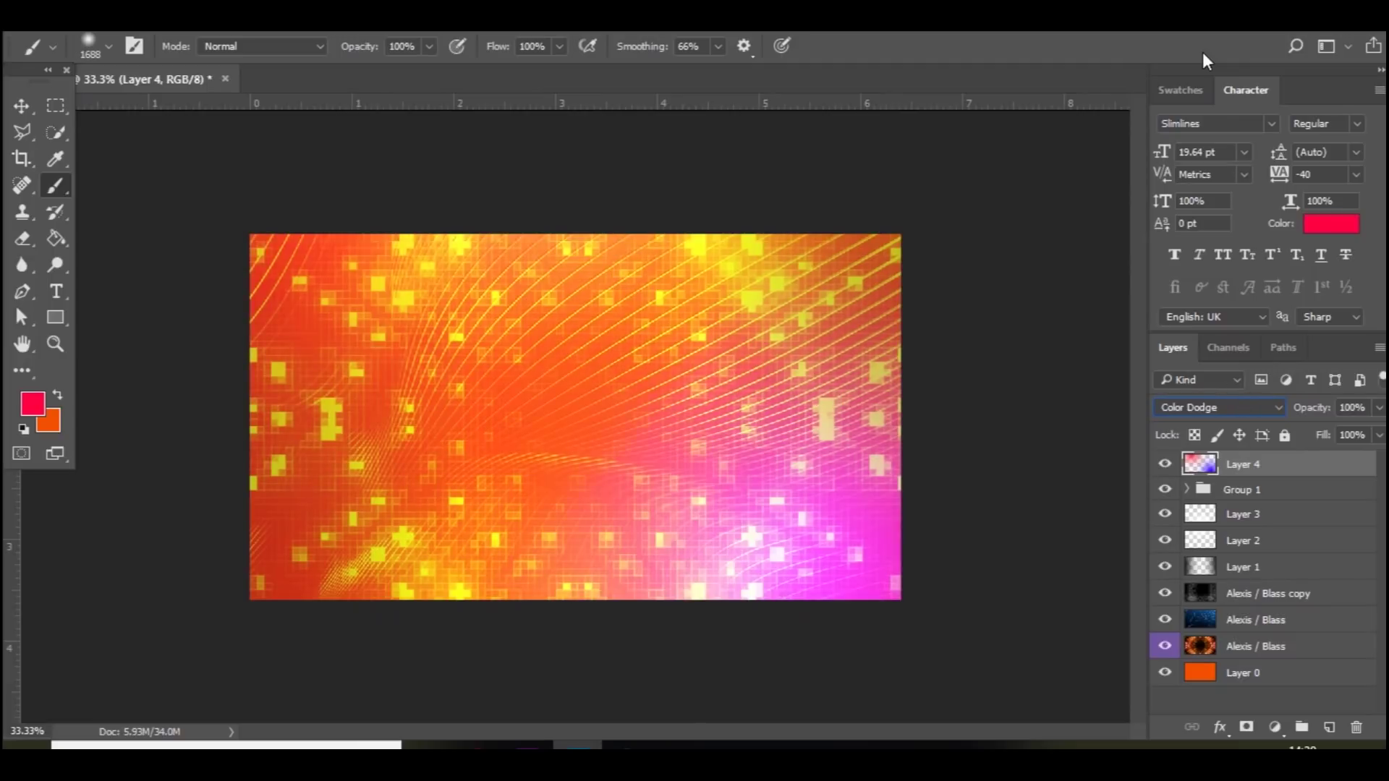
pyautogui.press('Up')
pyautogui.press('Up')
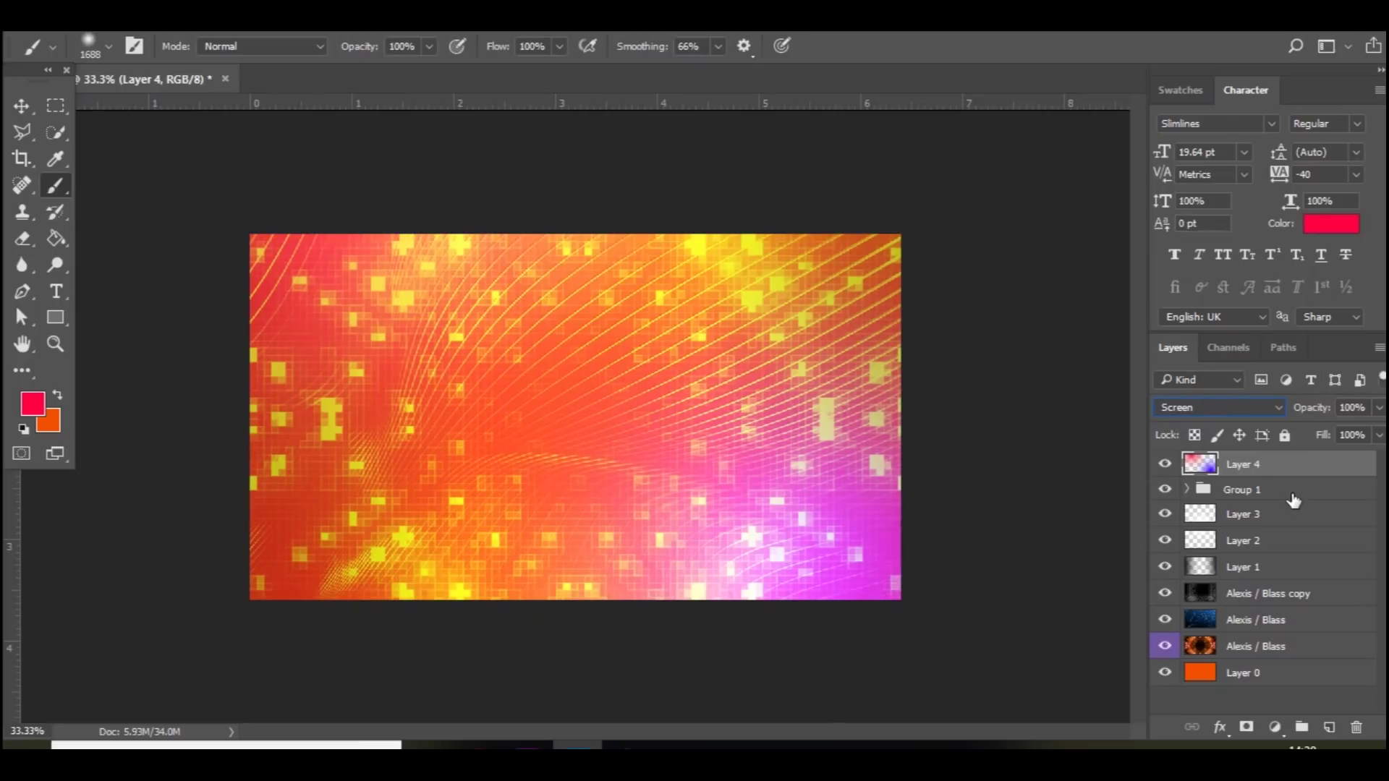
# - Try a hue shift on Layer 4's glow, then cancel it
pyautogui.hotkey('ctrl', 'u')
pyautogui.moveTo(993, 193)
pyautogui.mouseDown()
pyautogui.moveTo(888, 202)
pyautogui.moveTo(1099, 193)
pyautogui.moveTo(969, 202)
pyautogui.moveTo(997, 198)
pyautogui.mouseUp()
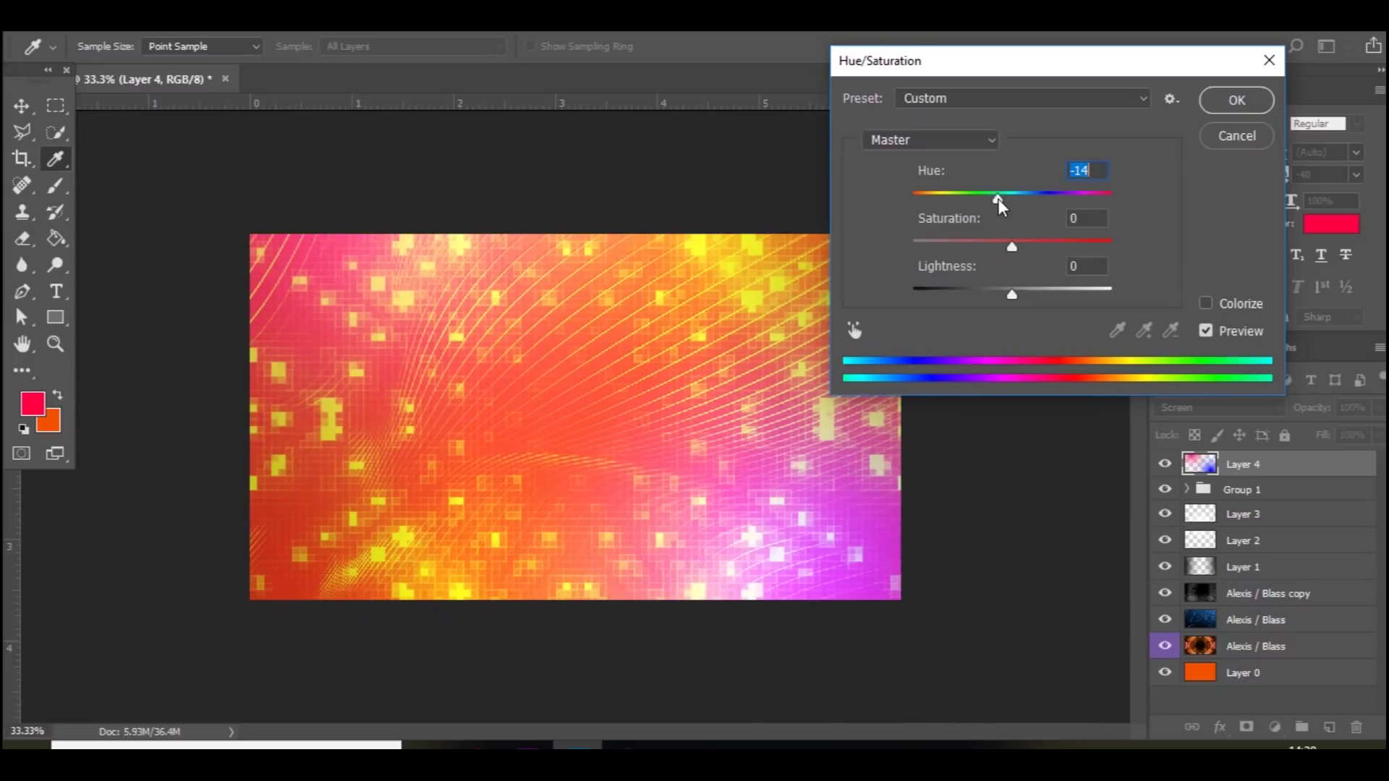
pyautogui.click(1225, 133)
# - Move Layer 4 below Group 1 and lower its opacity to 59%
pyautogui.moveTo(1285, 472); pyautogui.dragTo(1262, 514)
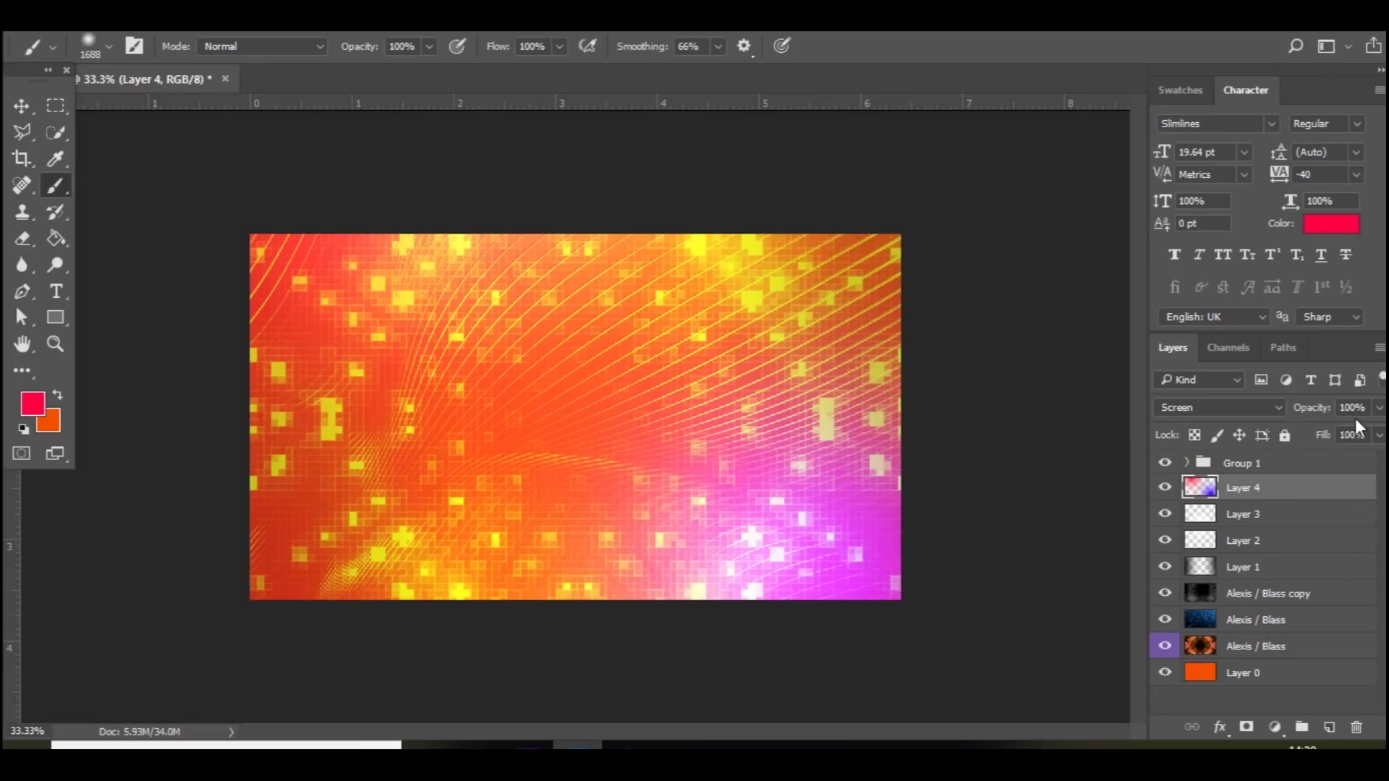
pyautogui.click(1379, 407)
pyautogui.click(1339, 431)
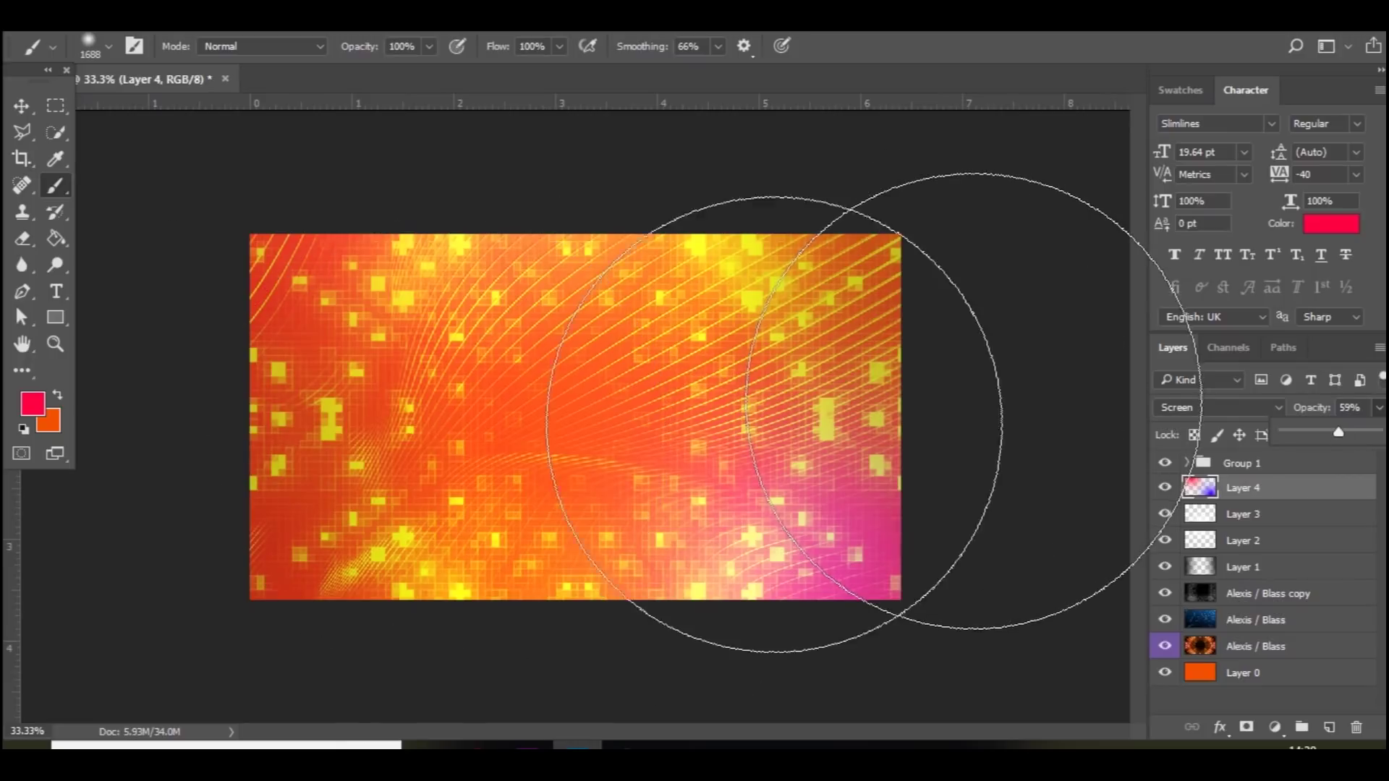
# - On a new layer, paint soft blue glows at the lower left and top centre
pyautogui.click(1327, 728)
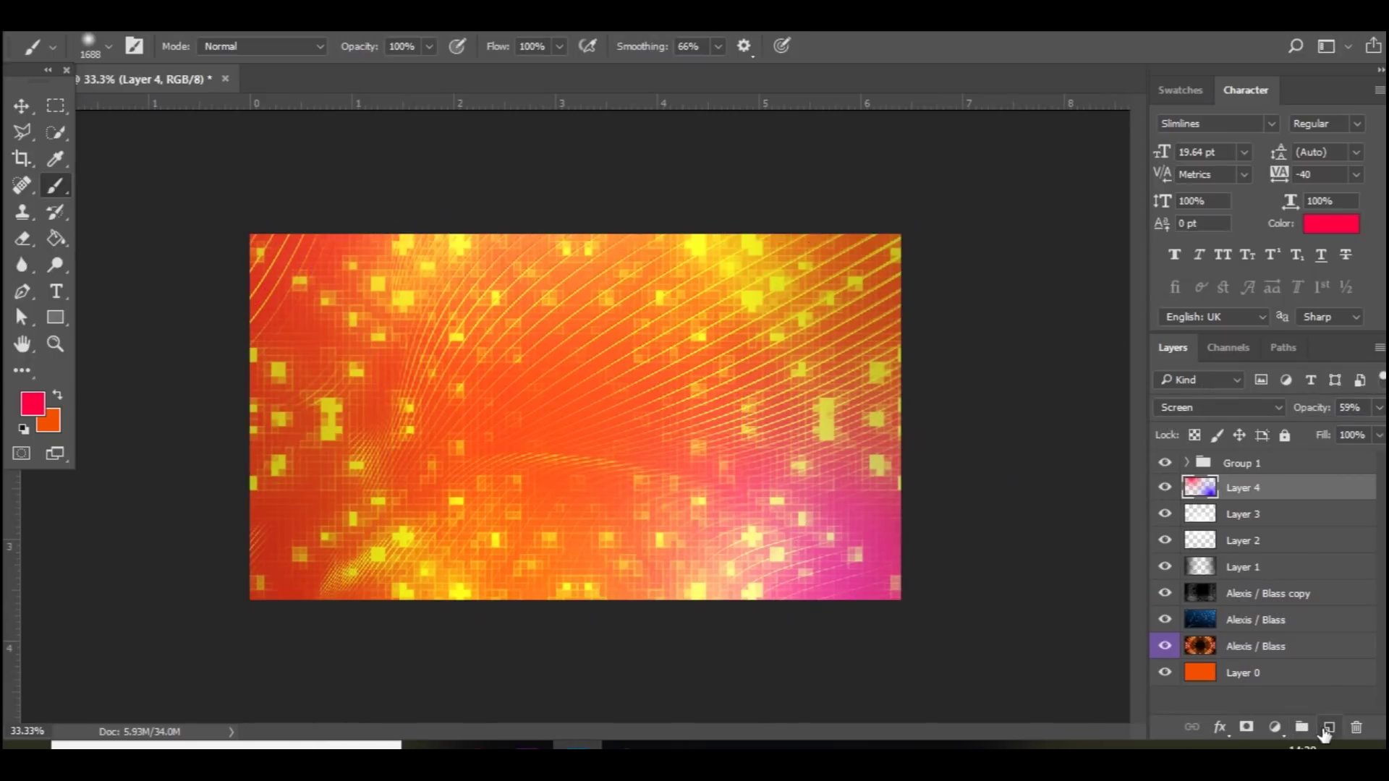
pyautogui.click(30, 407)
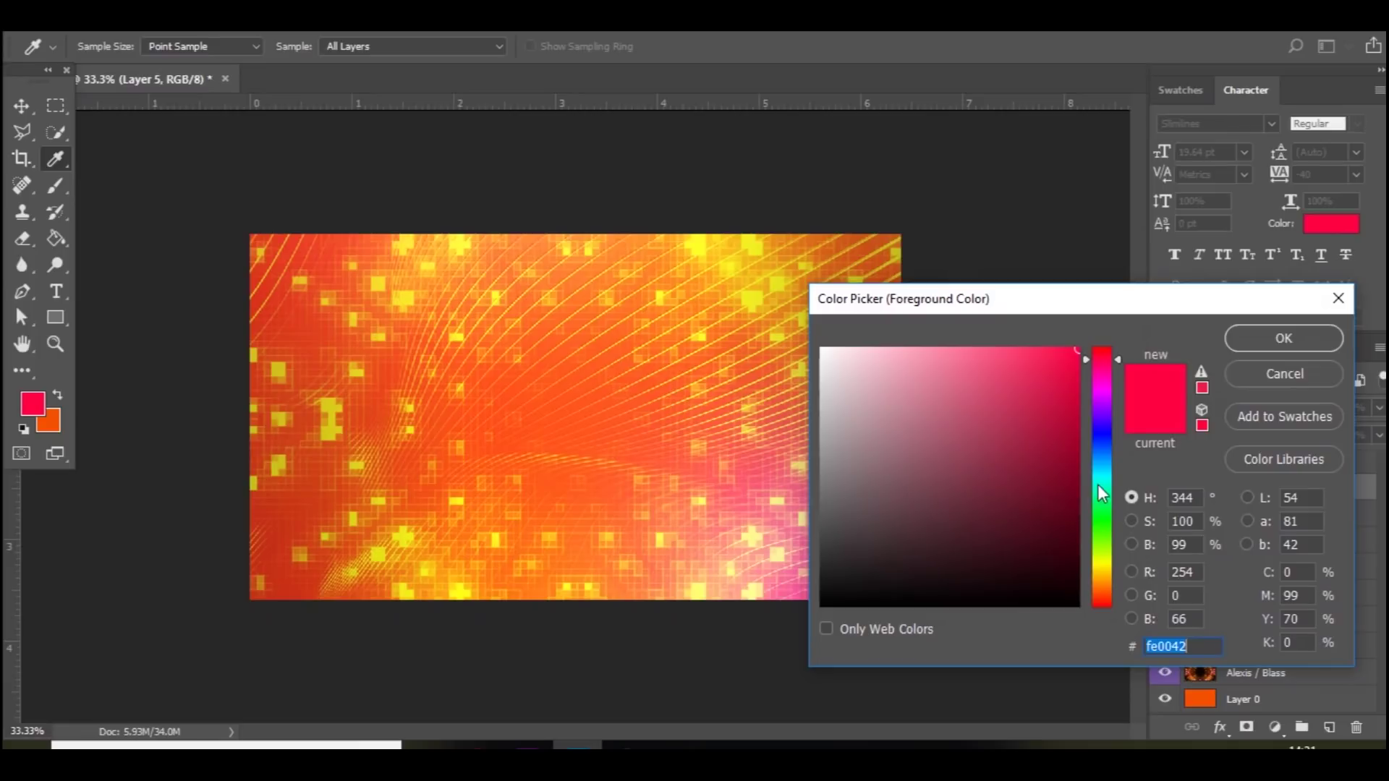
pyautogui.click(1098, 464)
pyautogui.click(1246, 348)
pyautogui.press('b')
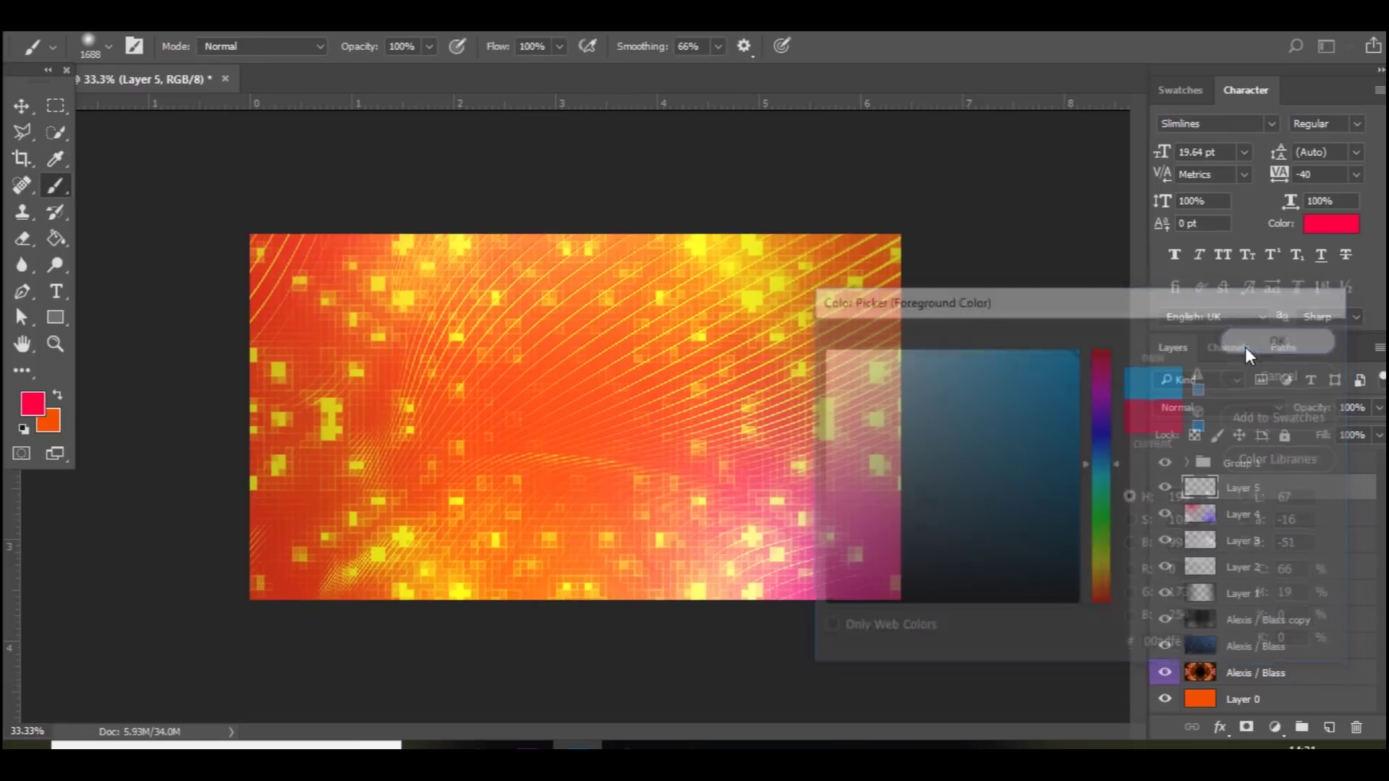
pyautogui.click(291, 607)
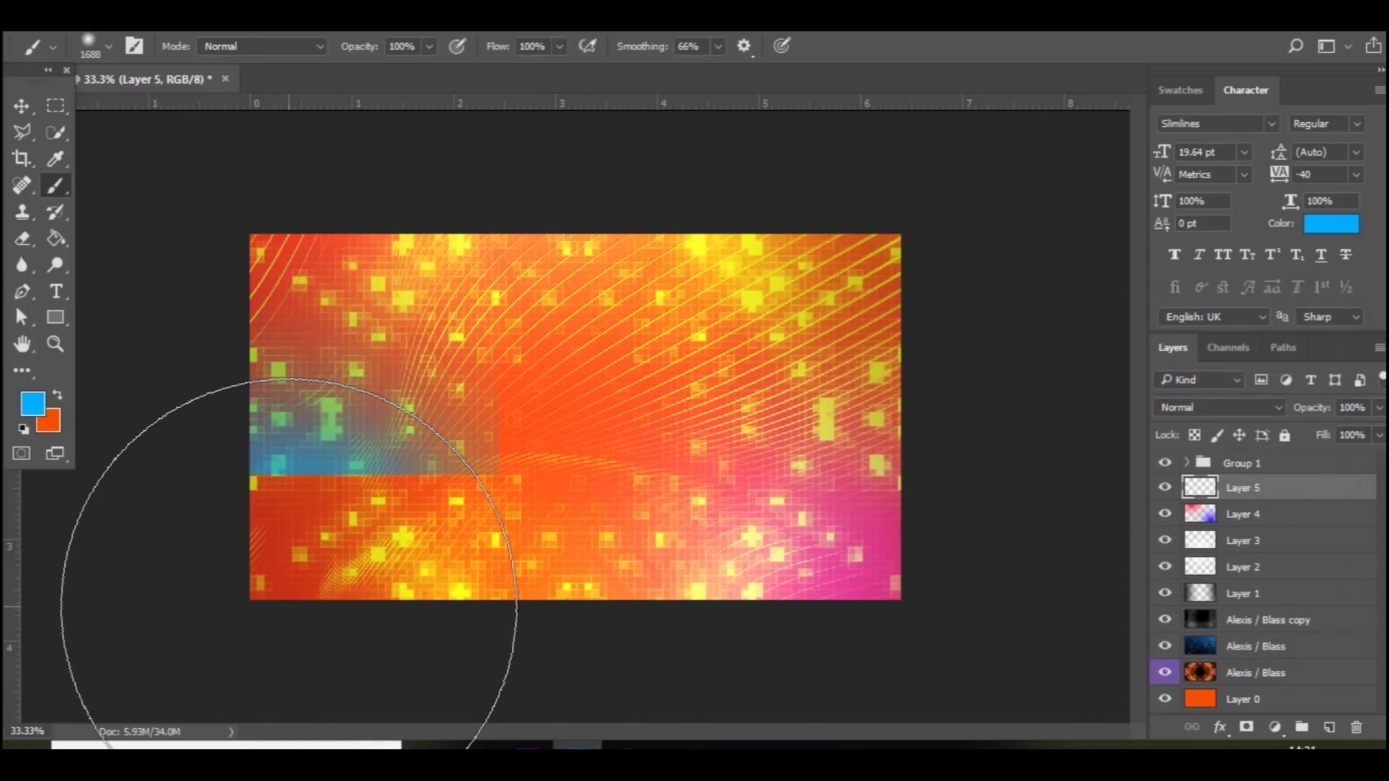
pyautogui.click(660, 178)
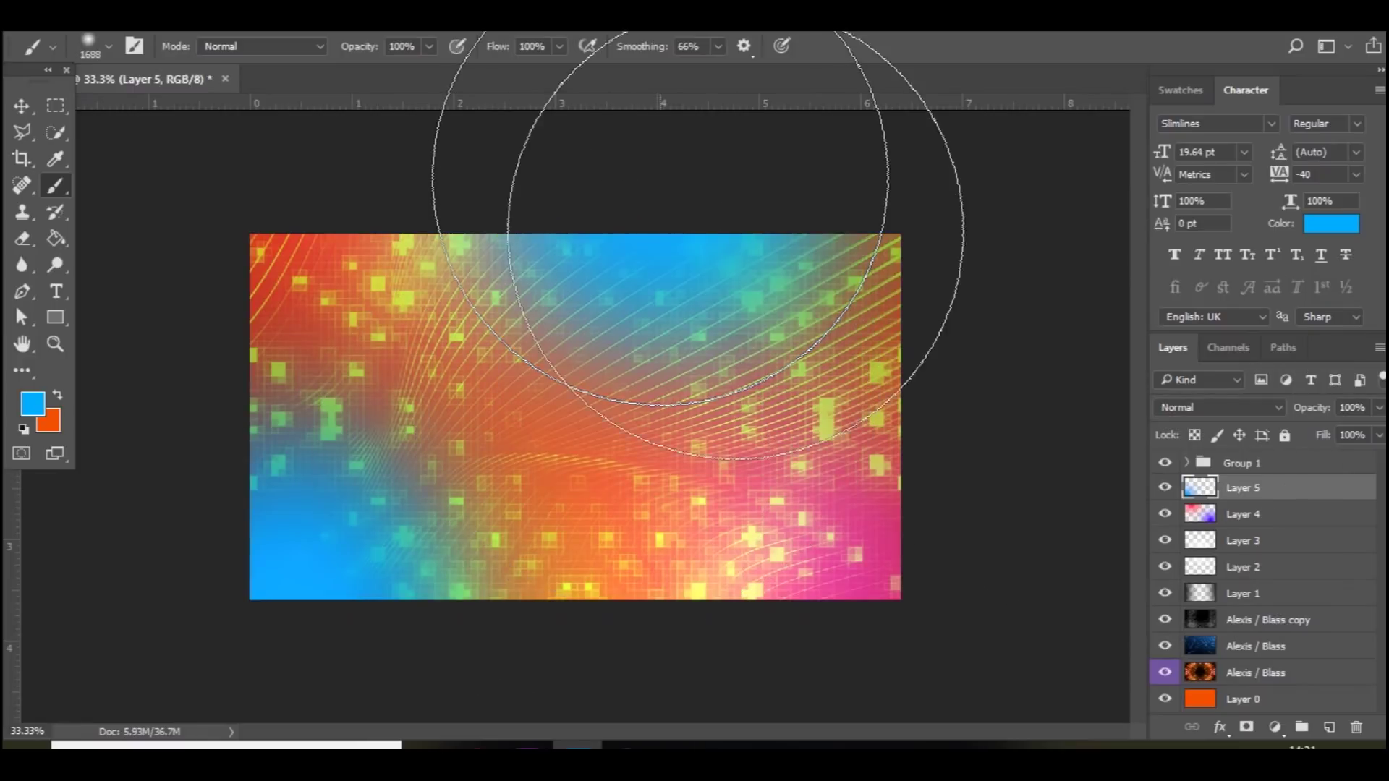
# - Blend Layer 5 in Screen mode at 61% opacity
pyautogui.click(1248, 406)
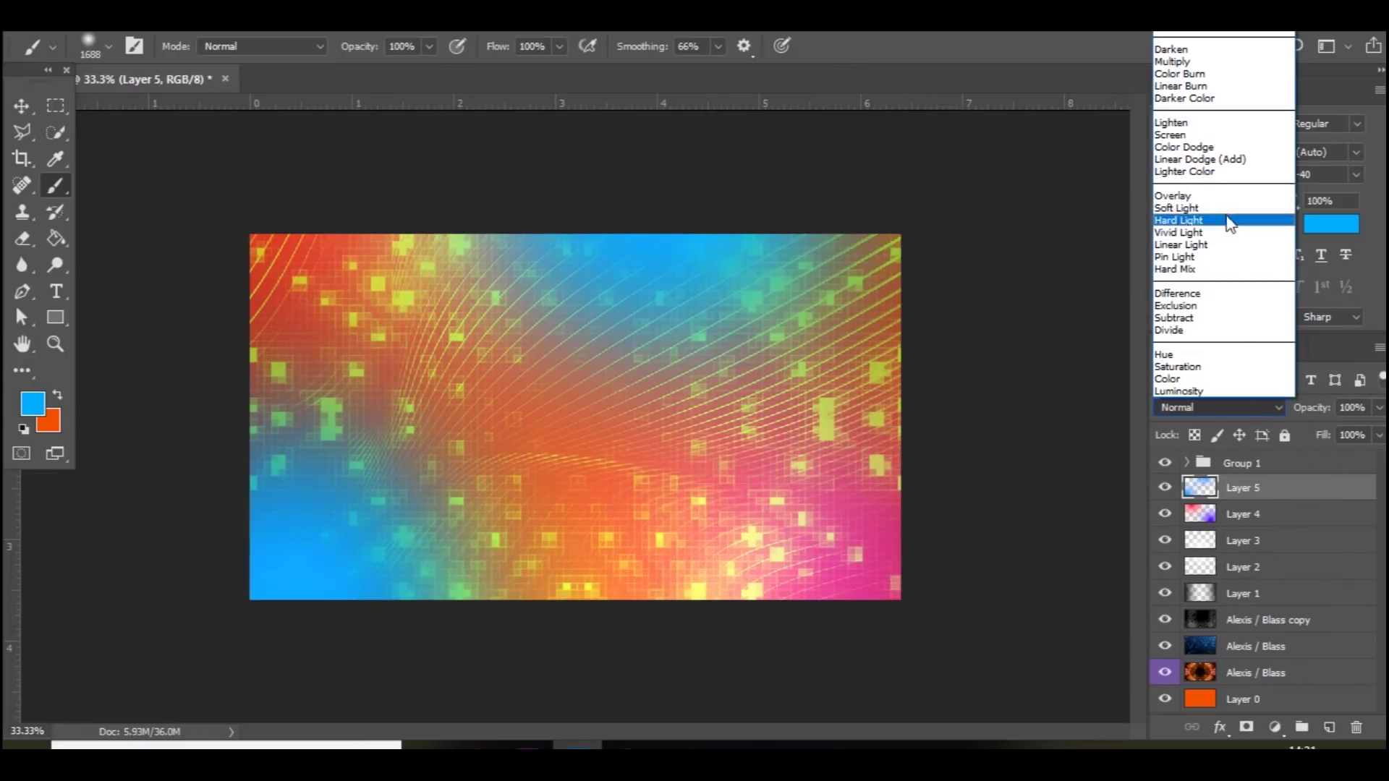
pyautogui.click(1215, 151)
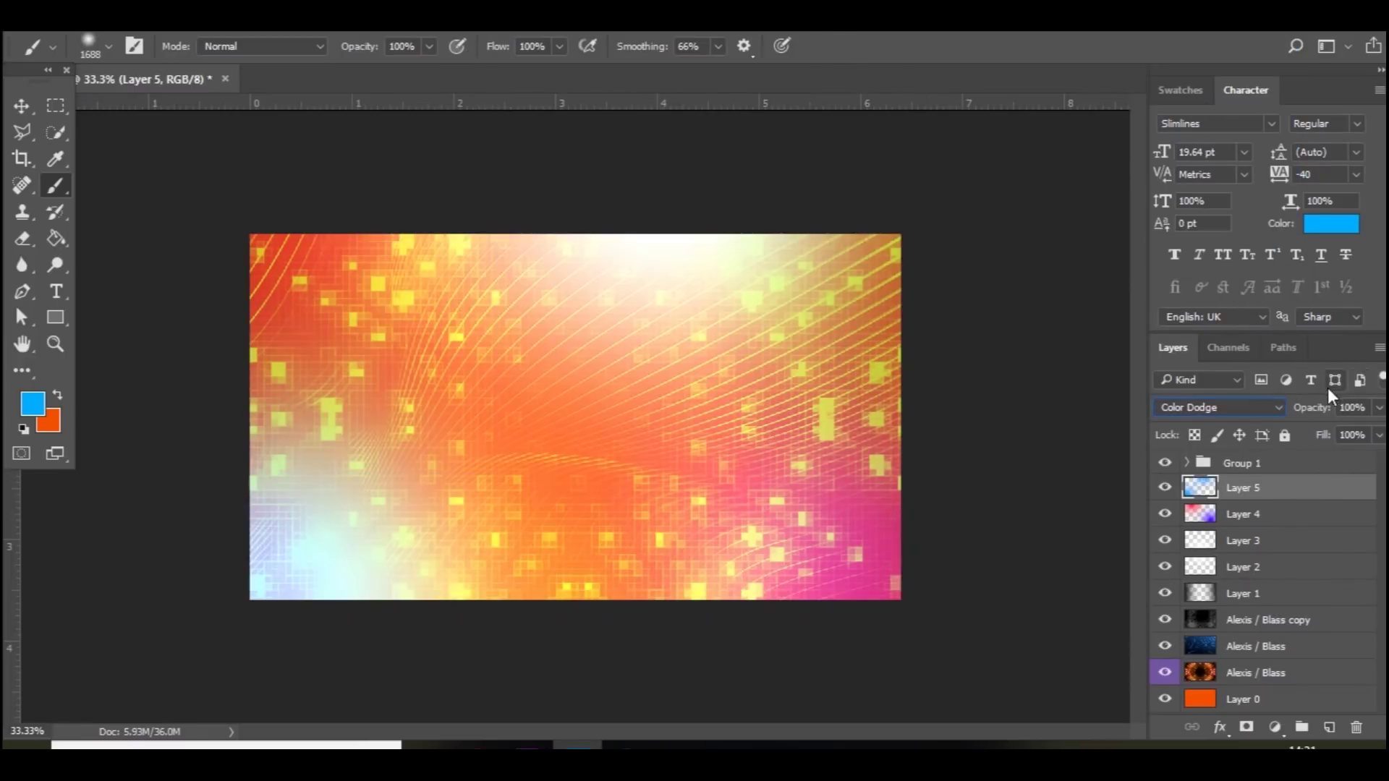
pyautogui.click(1378, 407)
pyautogui.click(1341, 431)
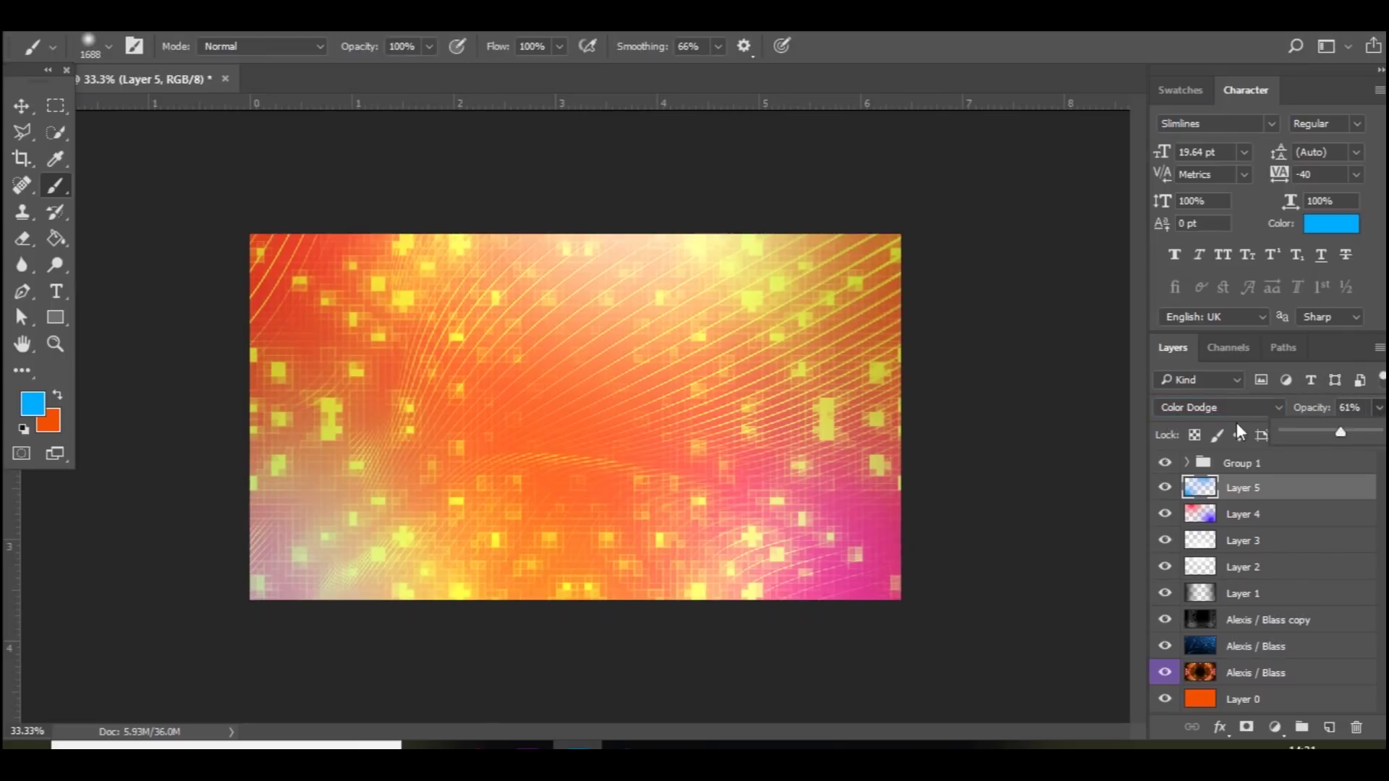
pyautogui.click(1213, 406)
pyautogui.click(1213, 136)
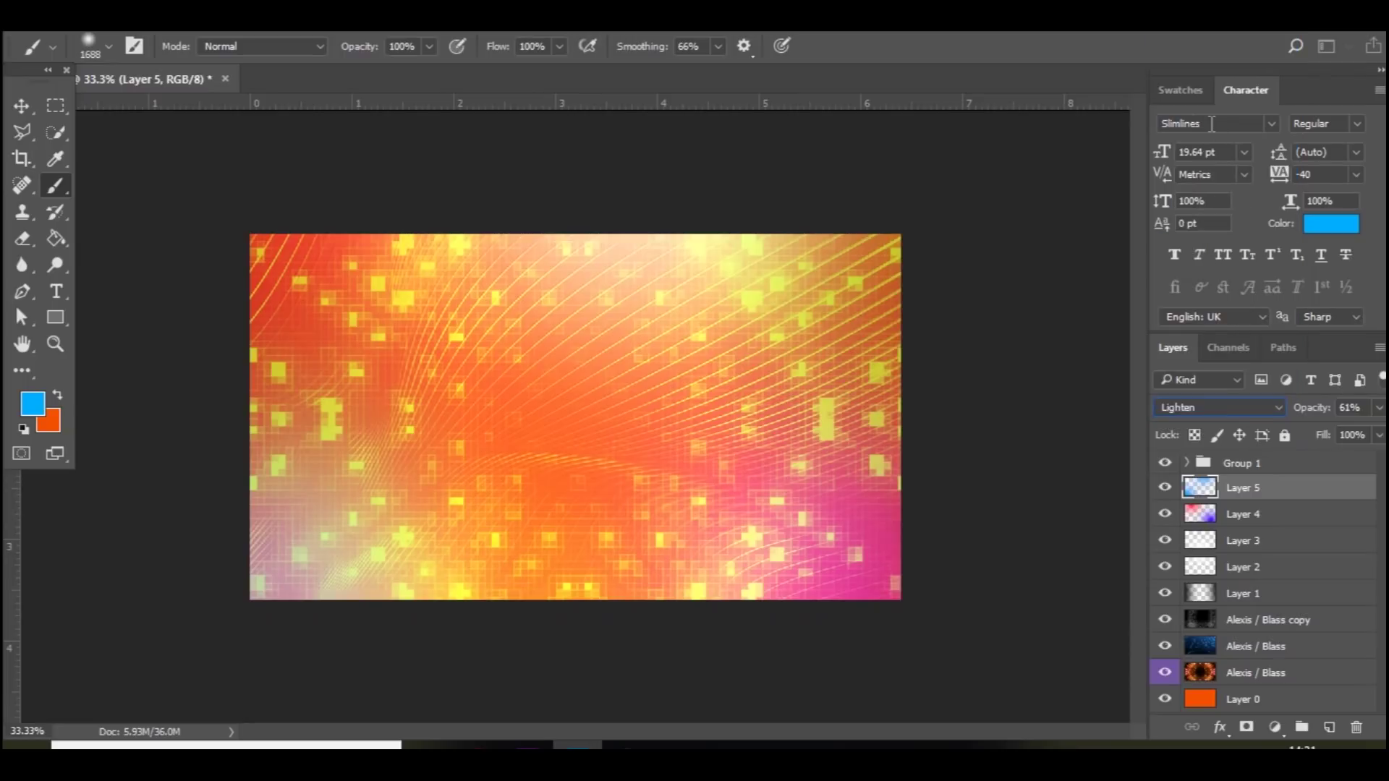
pyautogui.press('Down')
pyautogui.press('Down')
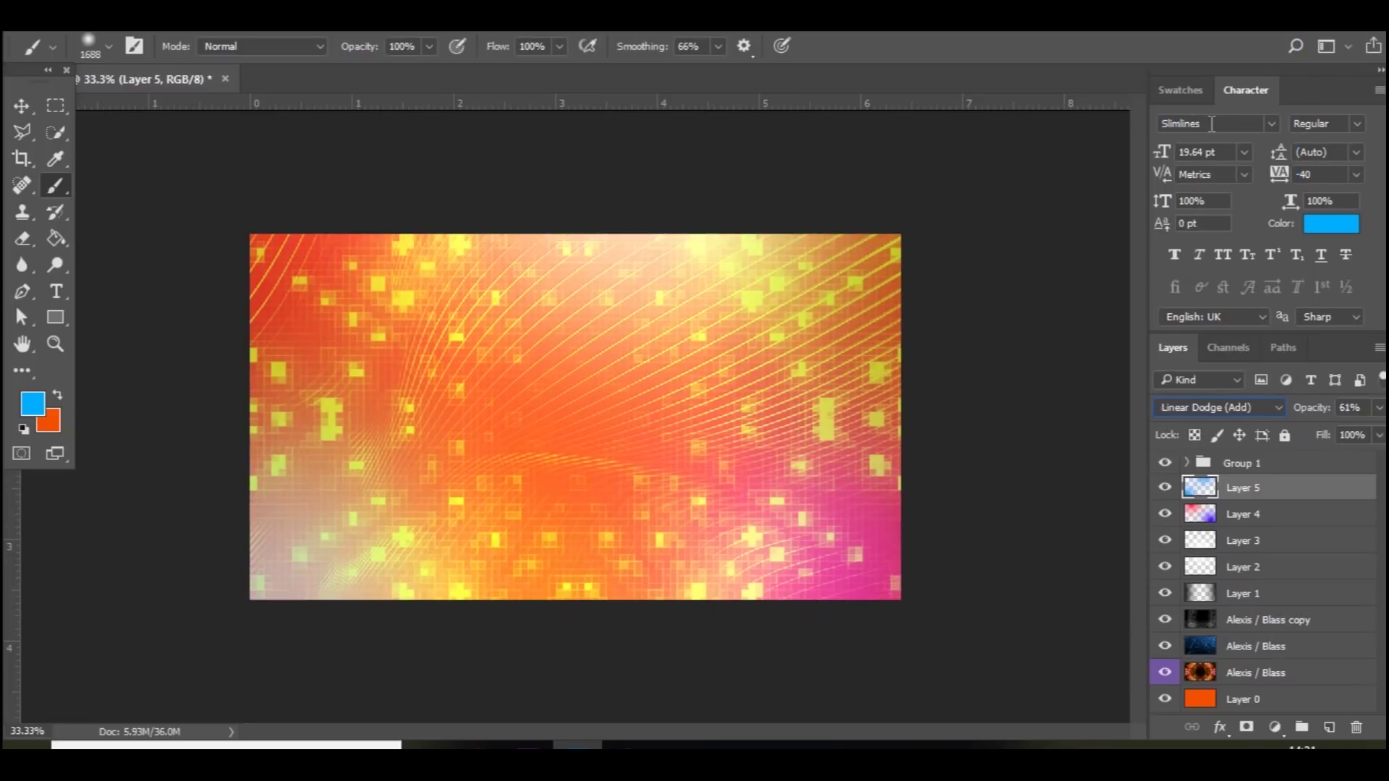
pyautogui.press('Up')
pyautogui.press('Up')
pyautogui.press('Up')
pyautogui.press('Down')
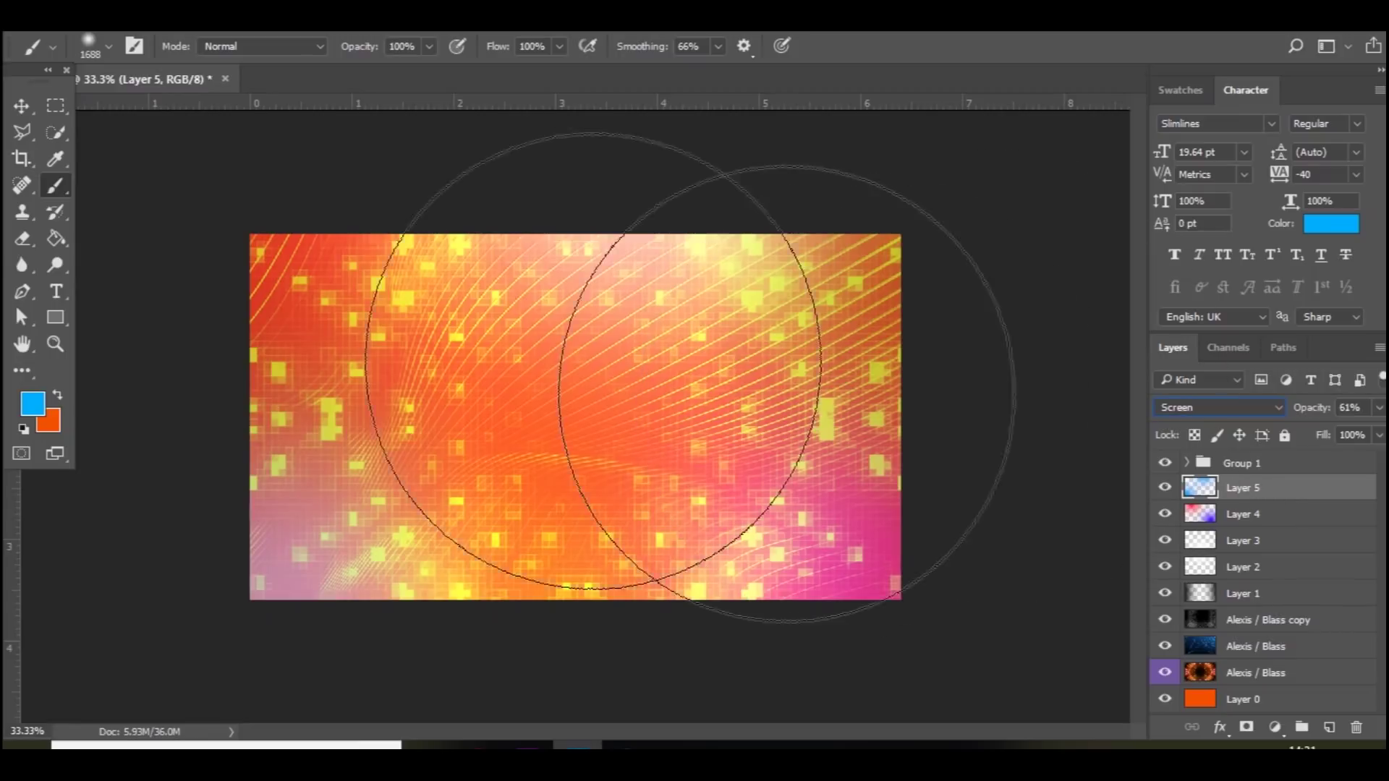
pyautogui.click(19, 107)
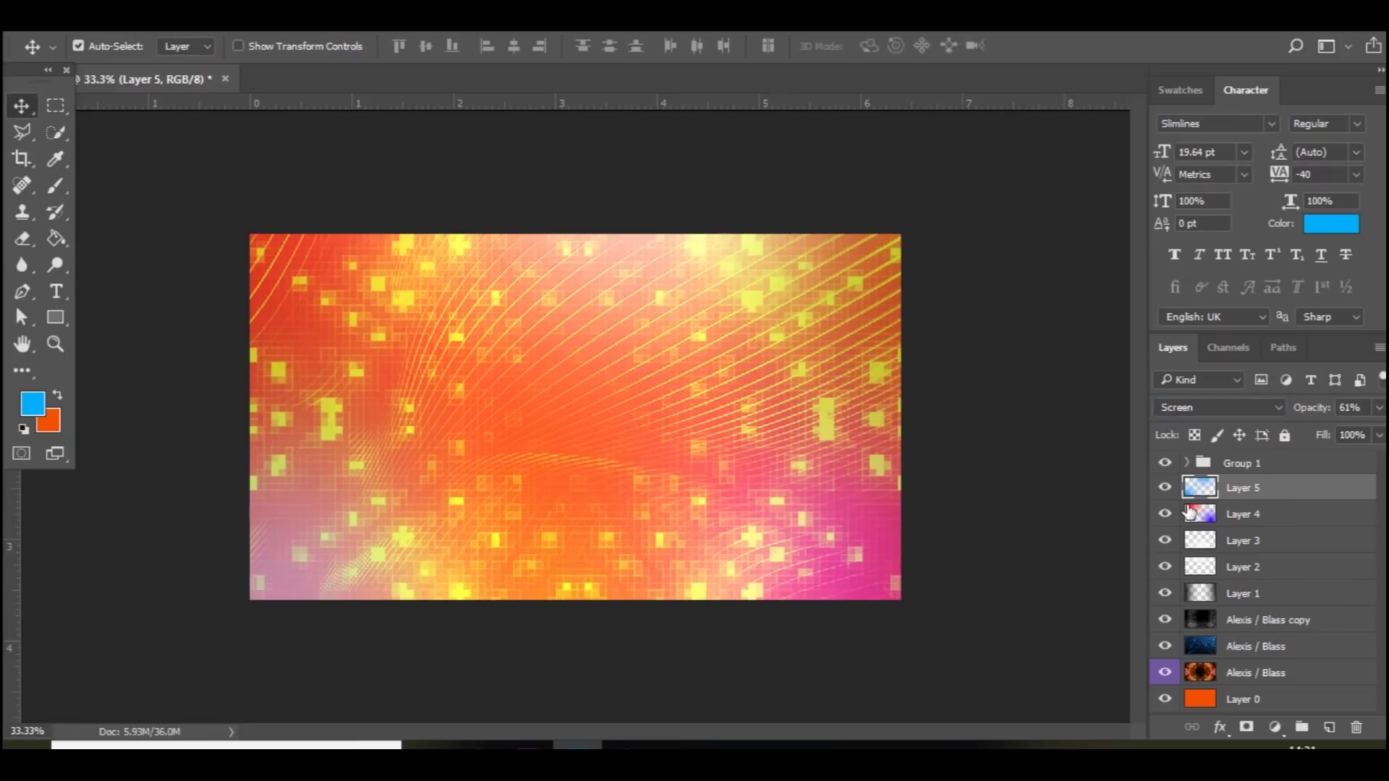
# - Duplicate Group 1 and set the copy's opacity to 63%
pyautogui.click(1266, 463)
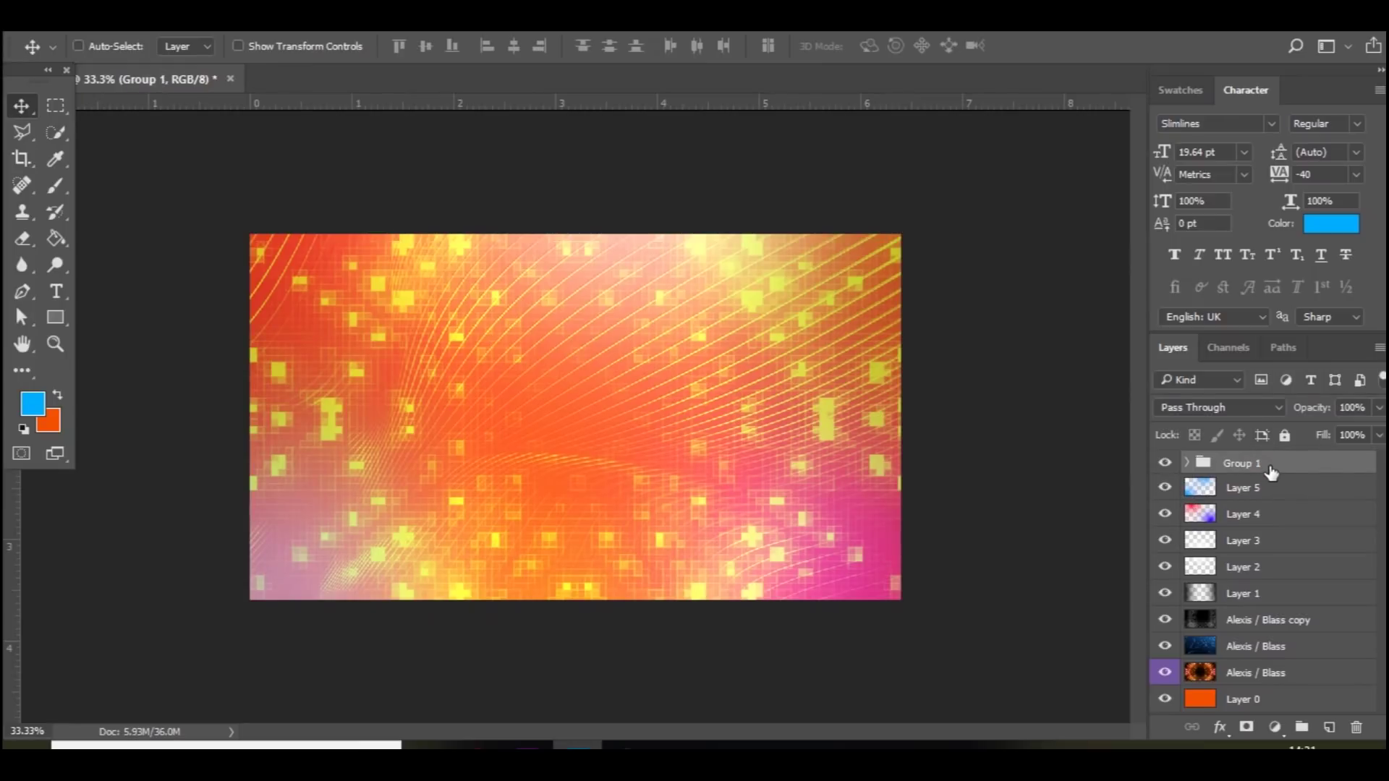
pyautogui.hotkey('ctrl', 'j')
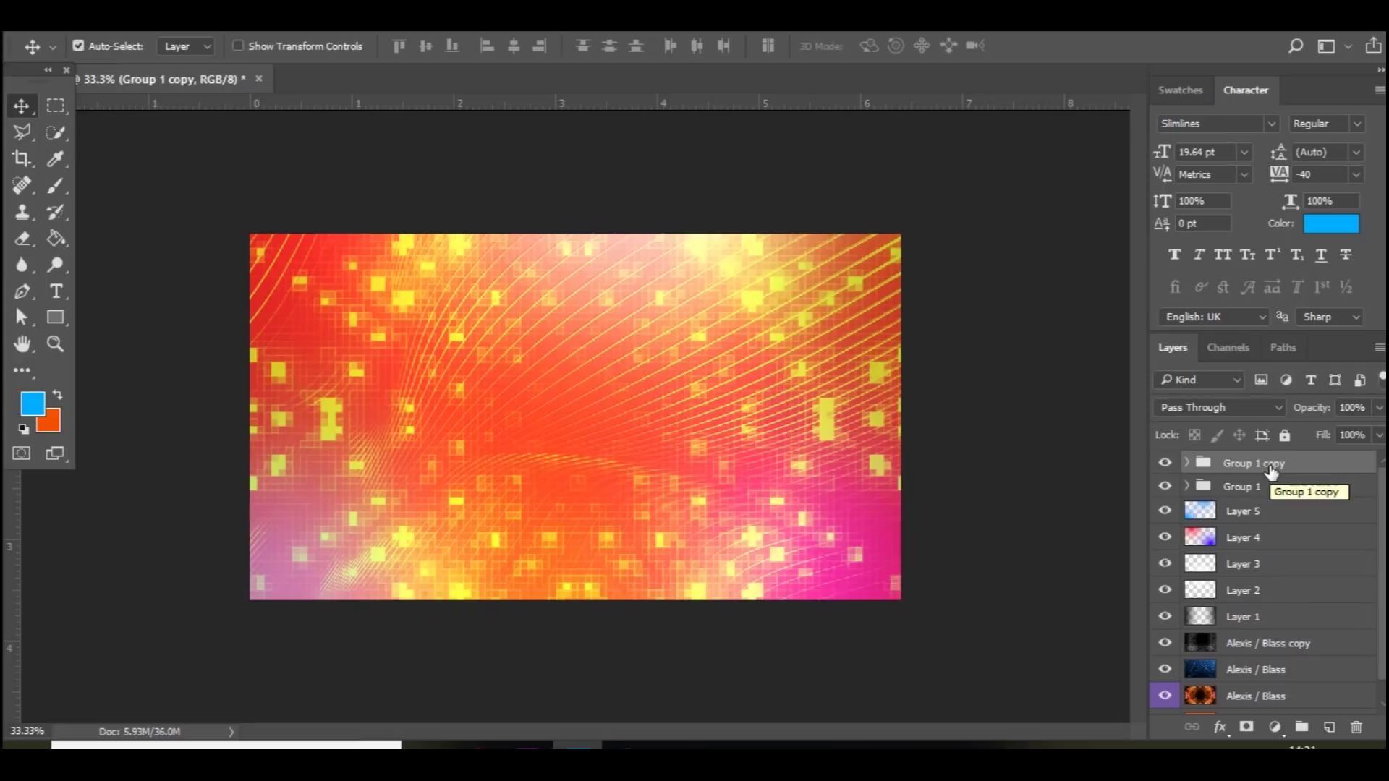
pyautogui.click(1380, 408)
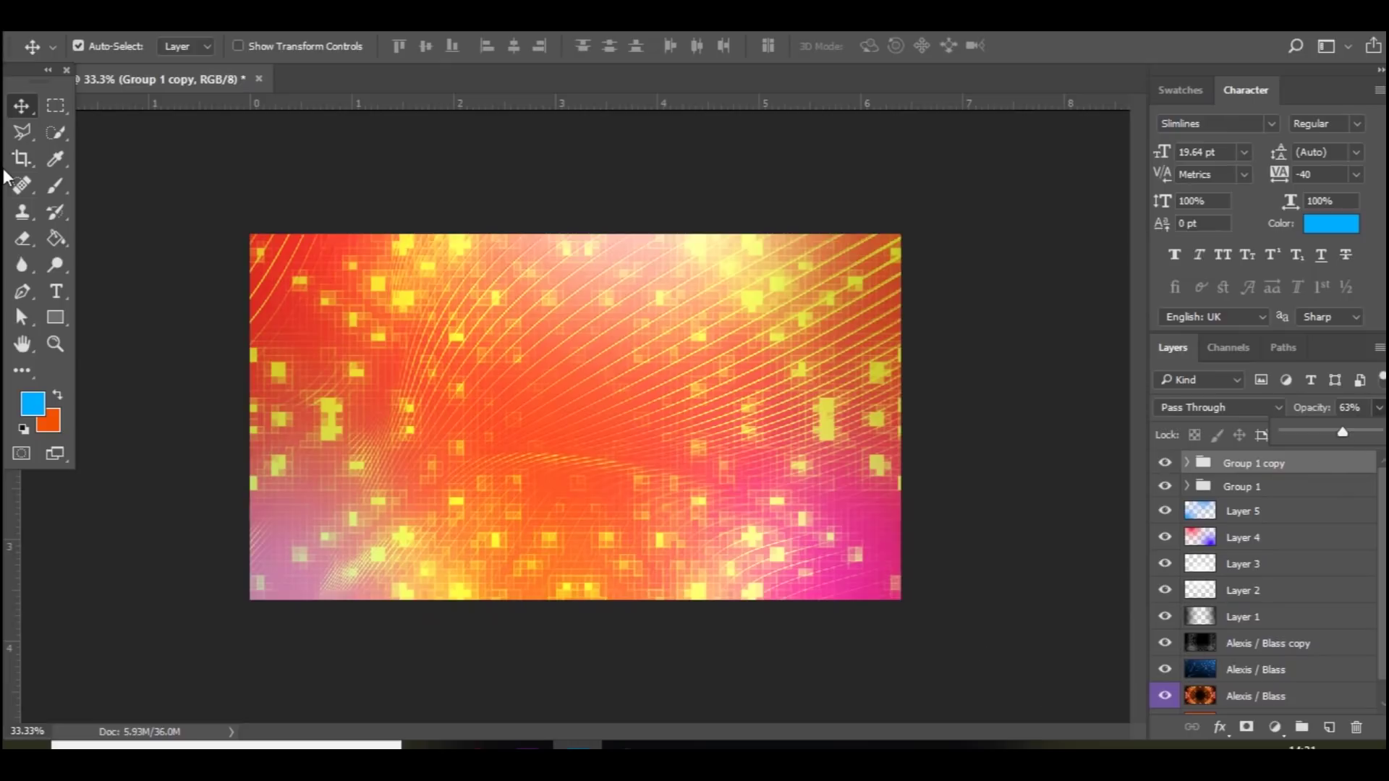
# - Fill a new layer with blue and scale it to a 38.7% box at the upper centre
pyautogui.click(56, 318)
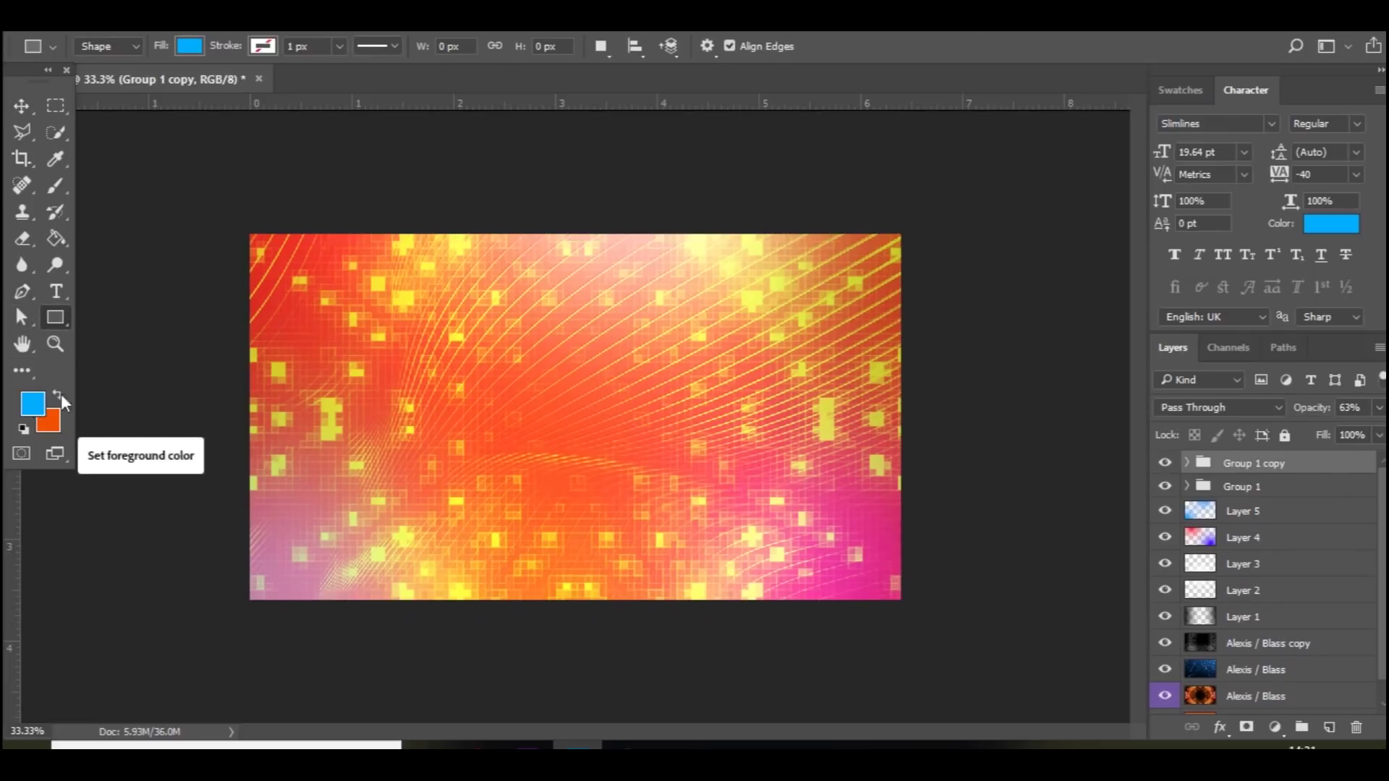
pyautogui.click(1330, 727)
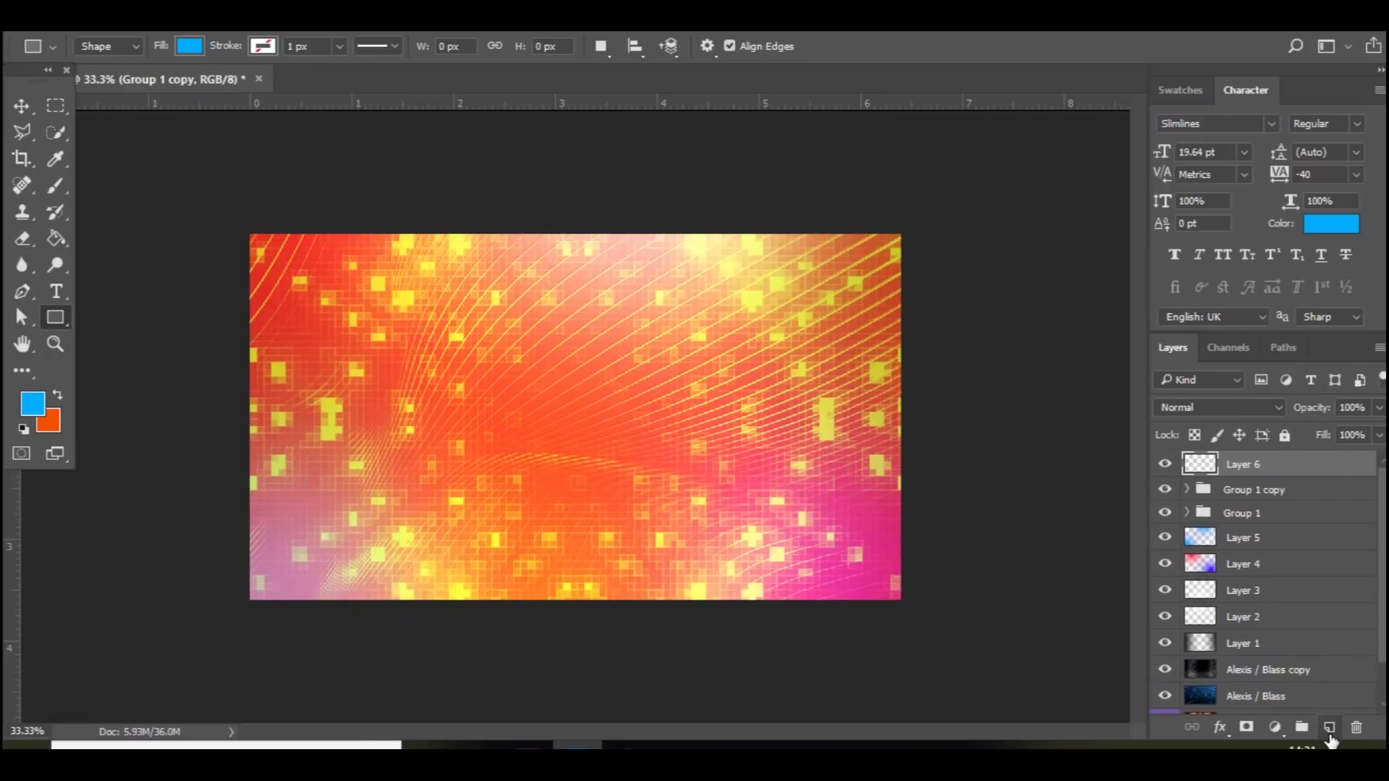
pyautogui.hotkey('alt', 'BackSpace')
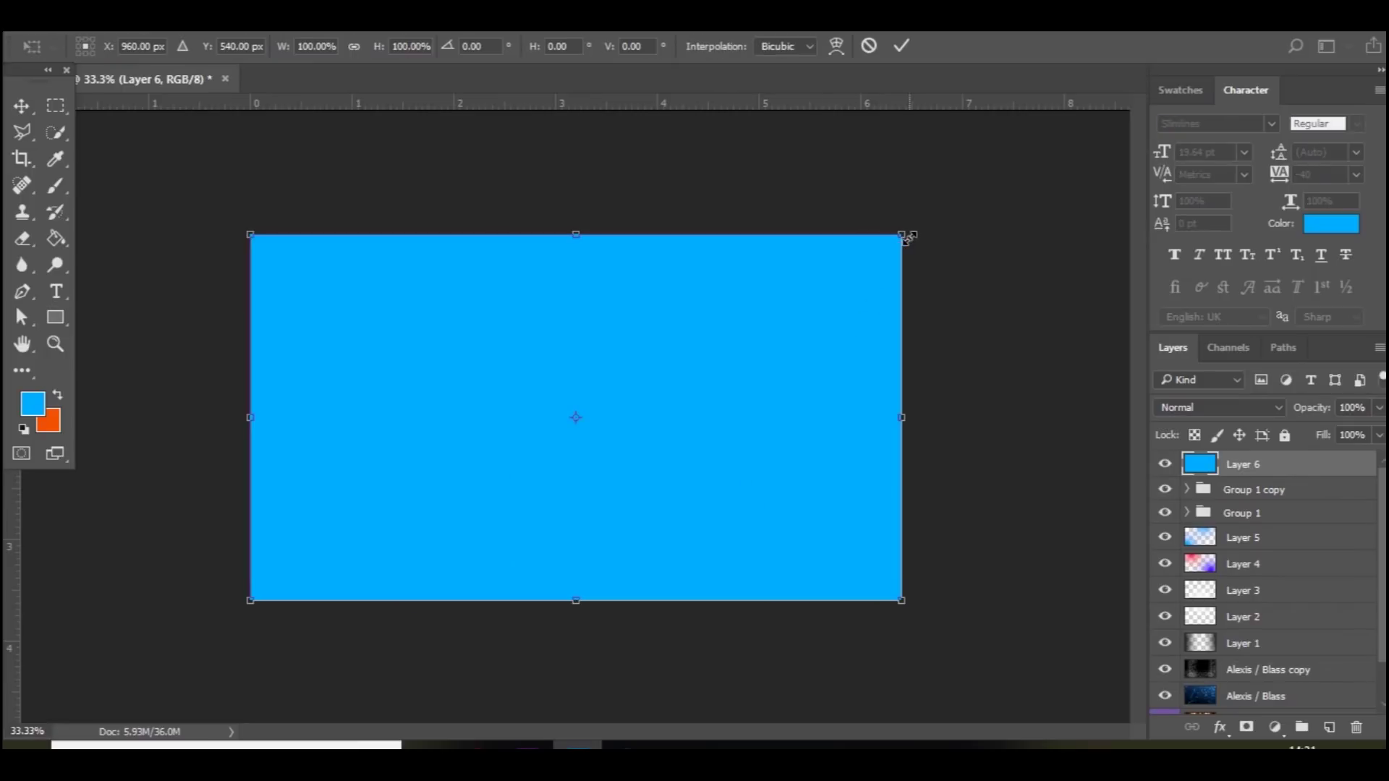
pyautogui.moveTo(902, 235); pyautogui.dragTo(712, 354)
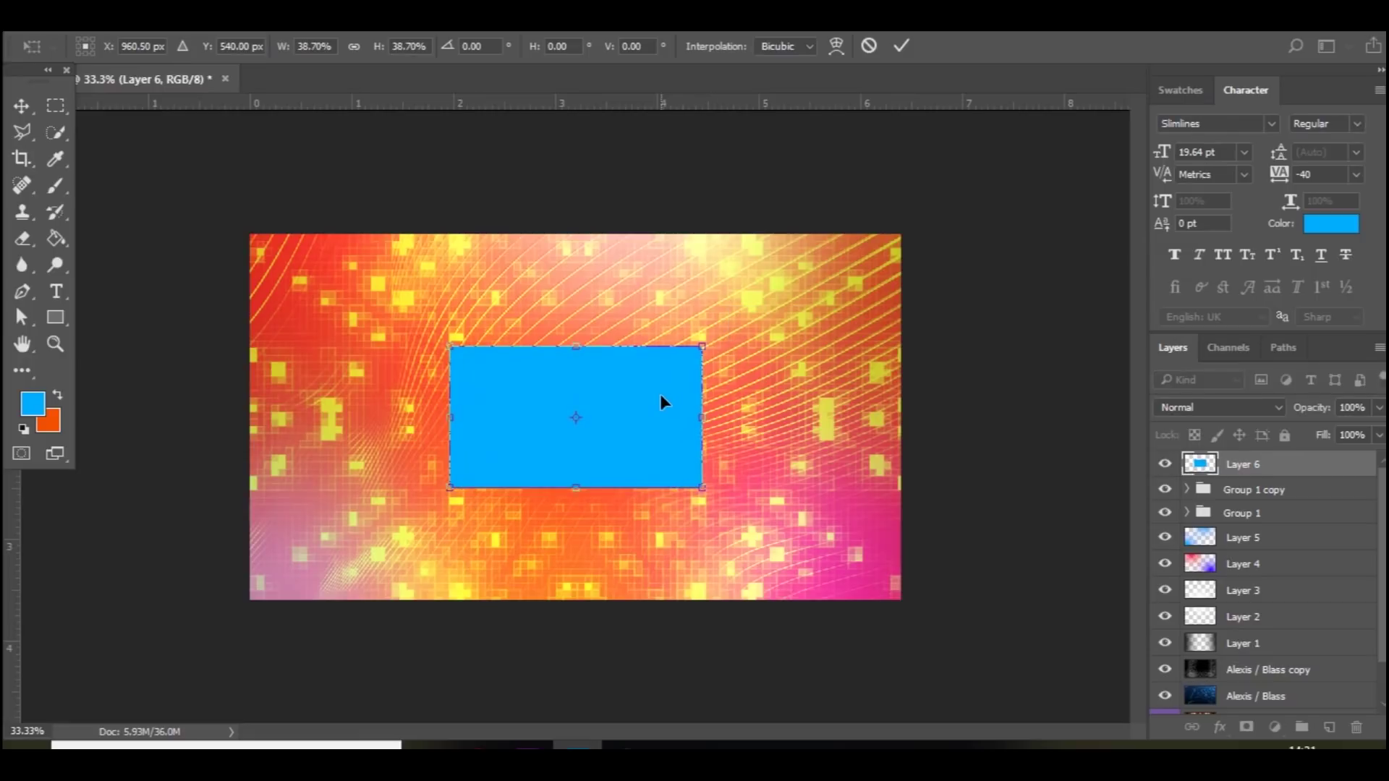
pyautogui.moveTo(659, 394); pyautogui.dragTo(659, 331)
pyautogui.press('Return')
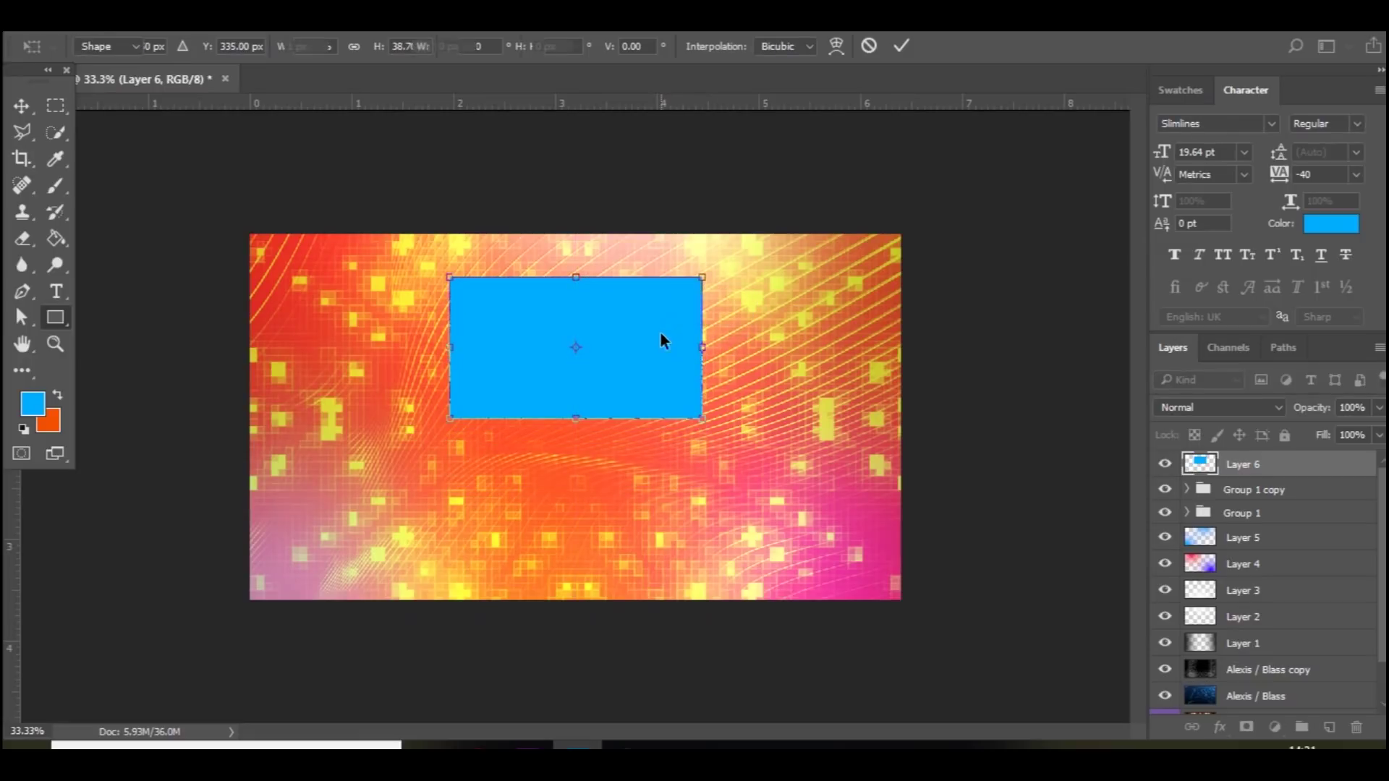
# - Raise the box's lightness to +100 to turn it white
pyautogui.hotkey('ctrl', 'u')
pyautogui.moveTo(1030, 292); pyautogui.dragTo(1135, 291)
pyautogui.press('Return')
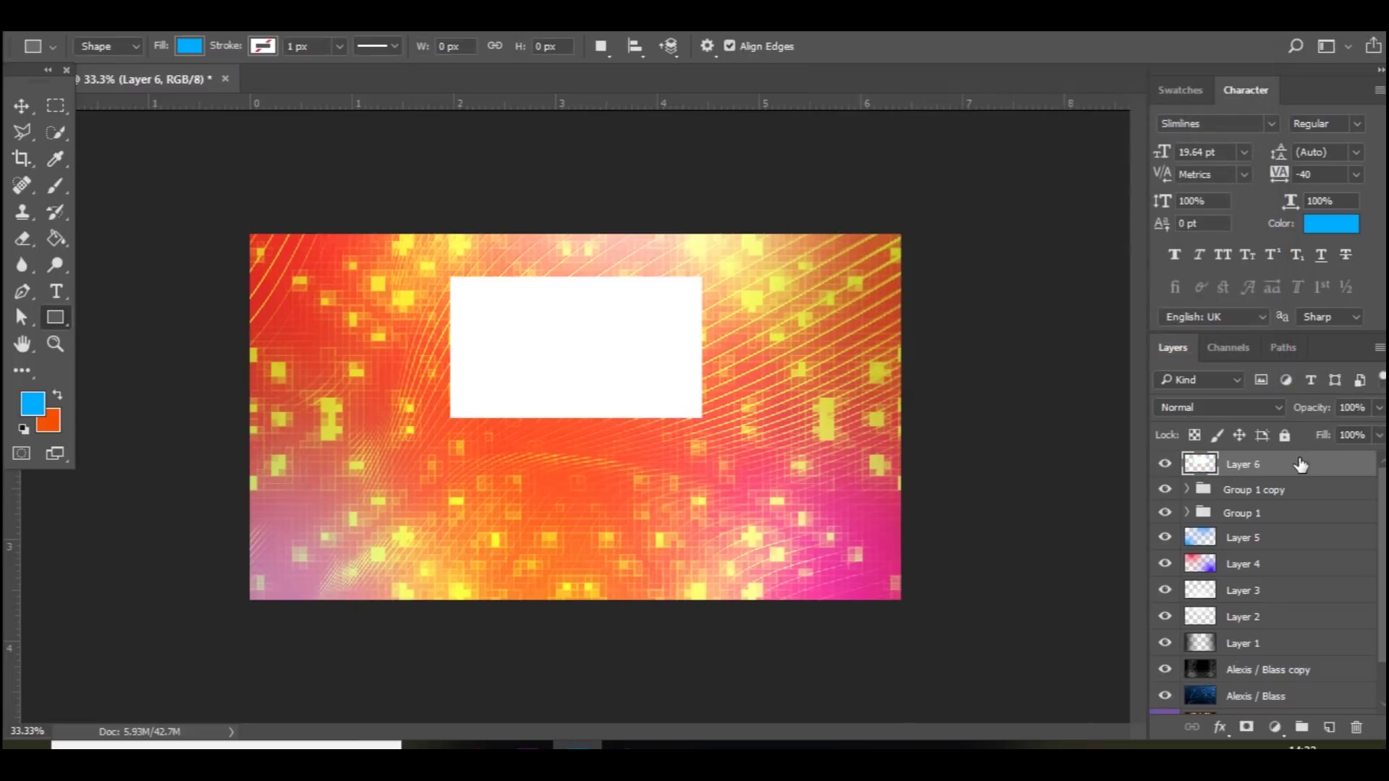
# - Give Layer 6's box a Gradient Overlay and an Overlay Inner Glow (38% opacity, 21 px)
pyautogui.doubleClick(1300, 472)
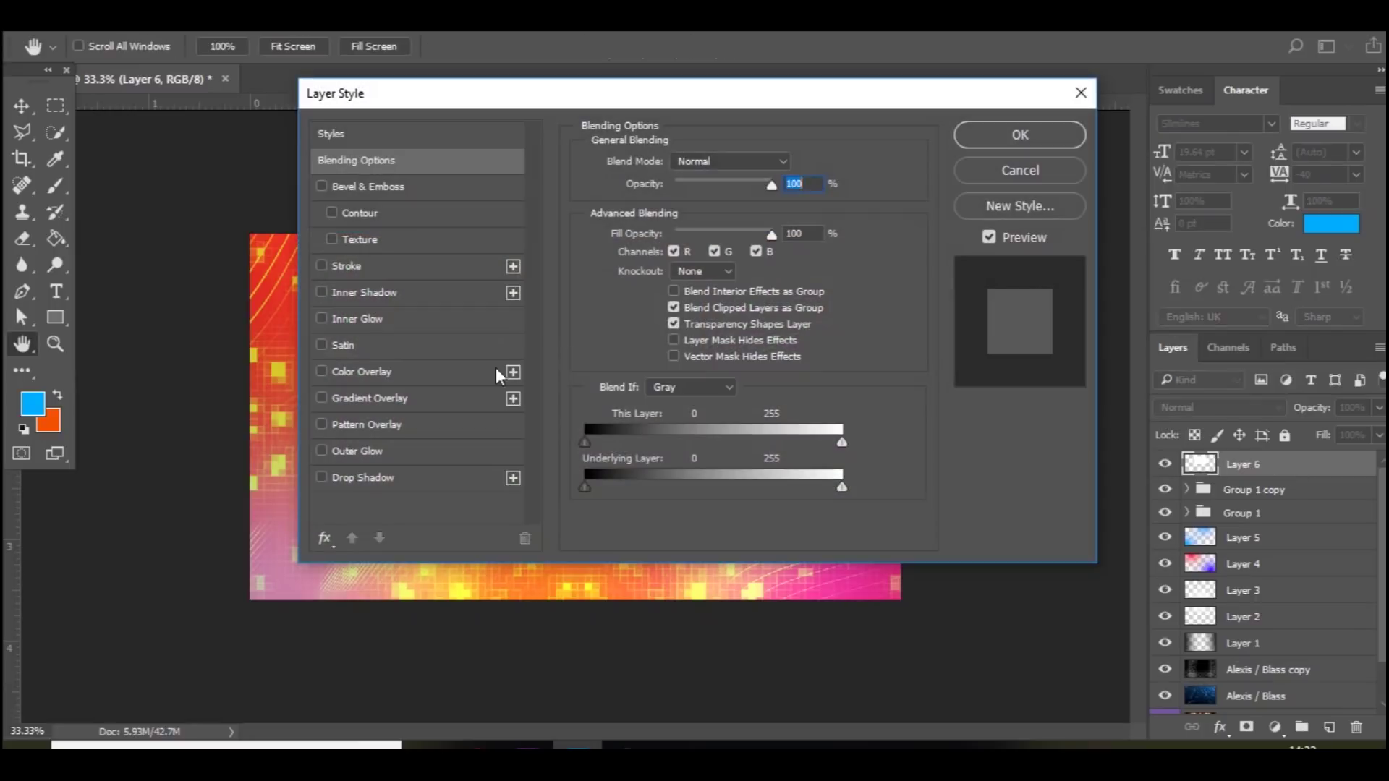
pyautogui.click(392, 397)
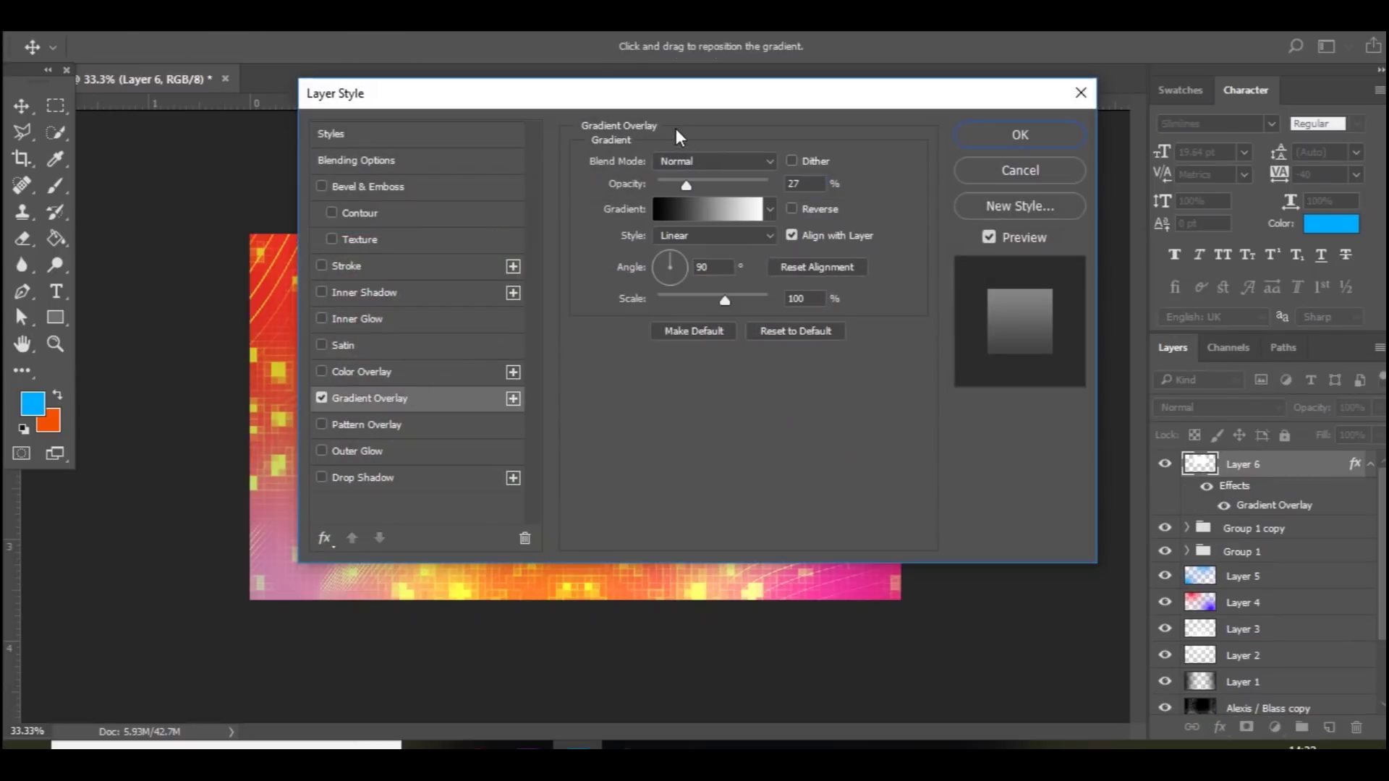
pyautogui.click(389, 318)
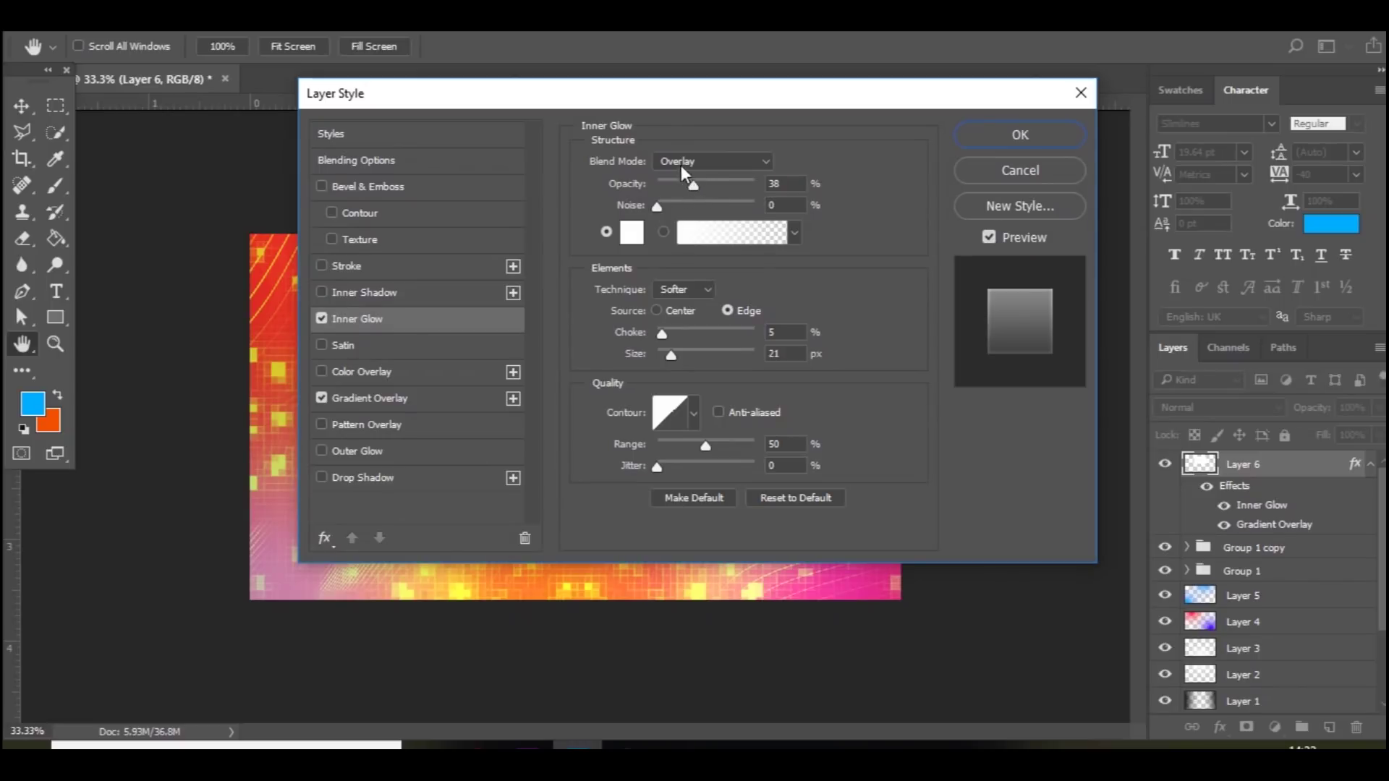
pyautogui.click(1047, 135)
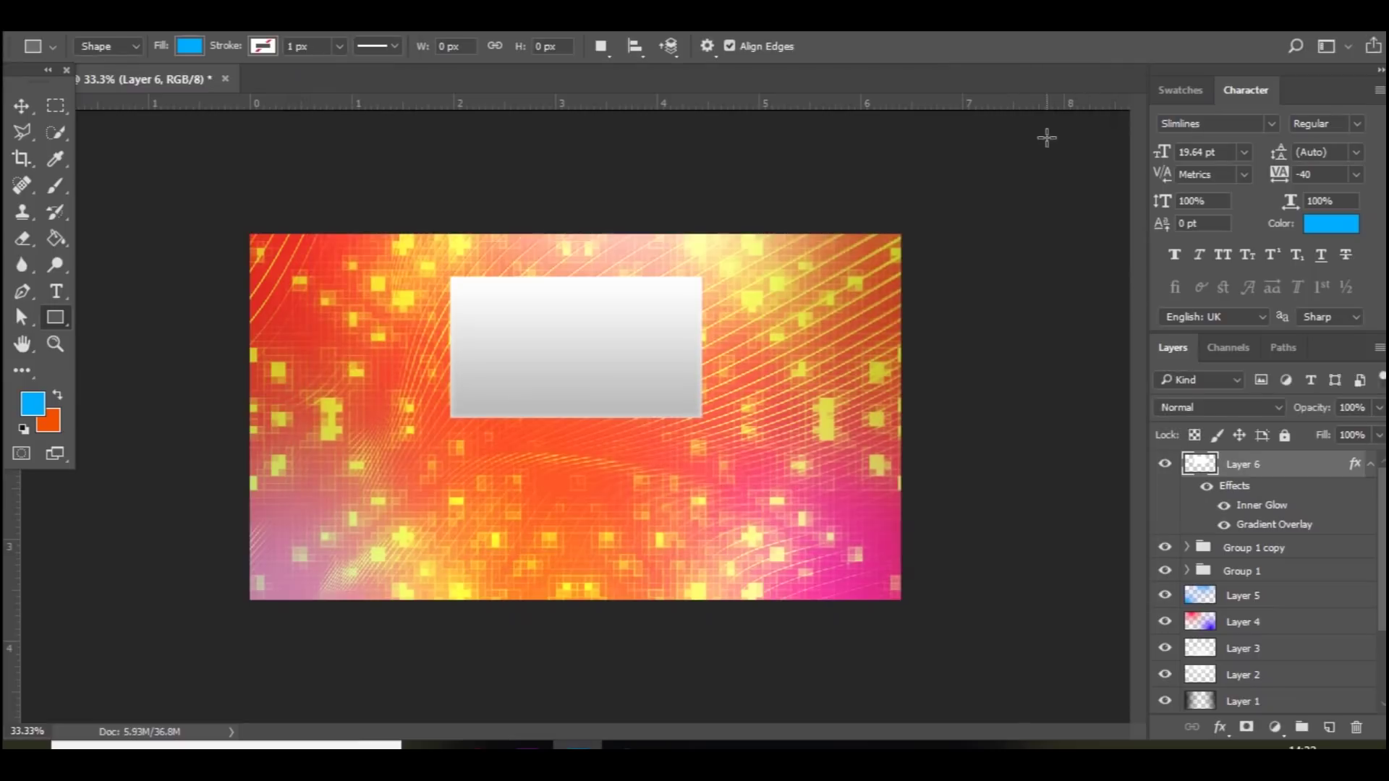
# - Rasterize Layer 6's layer style and set the foreground colour to near-white f3f3f3
pyautogui.rightClick(1285, 467)
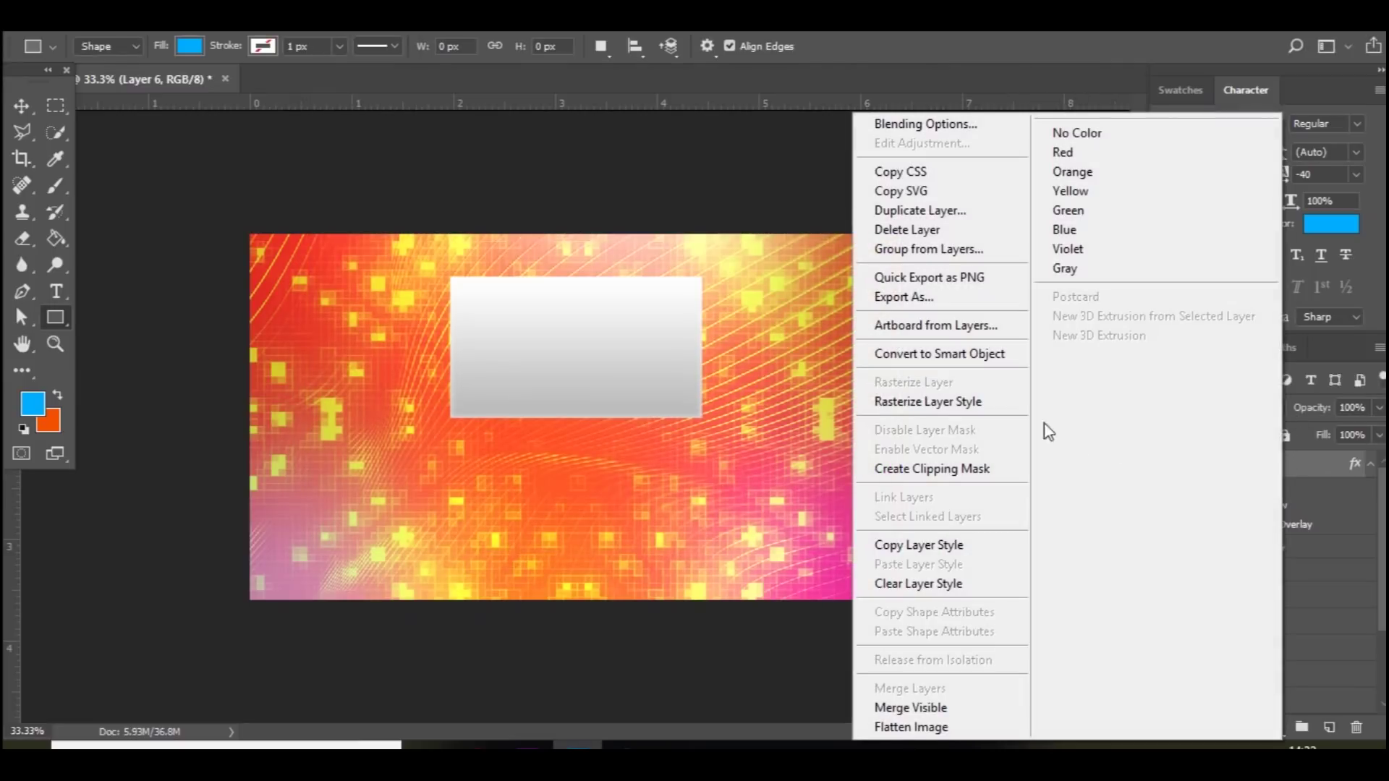
pyautogui.click(940, 401)
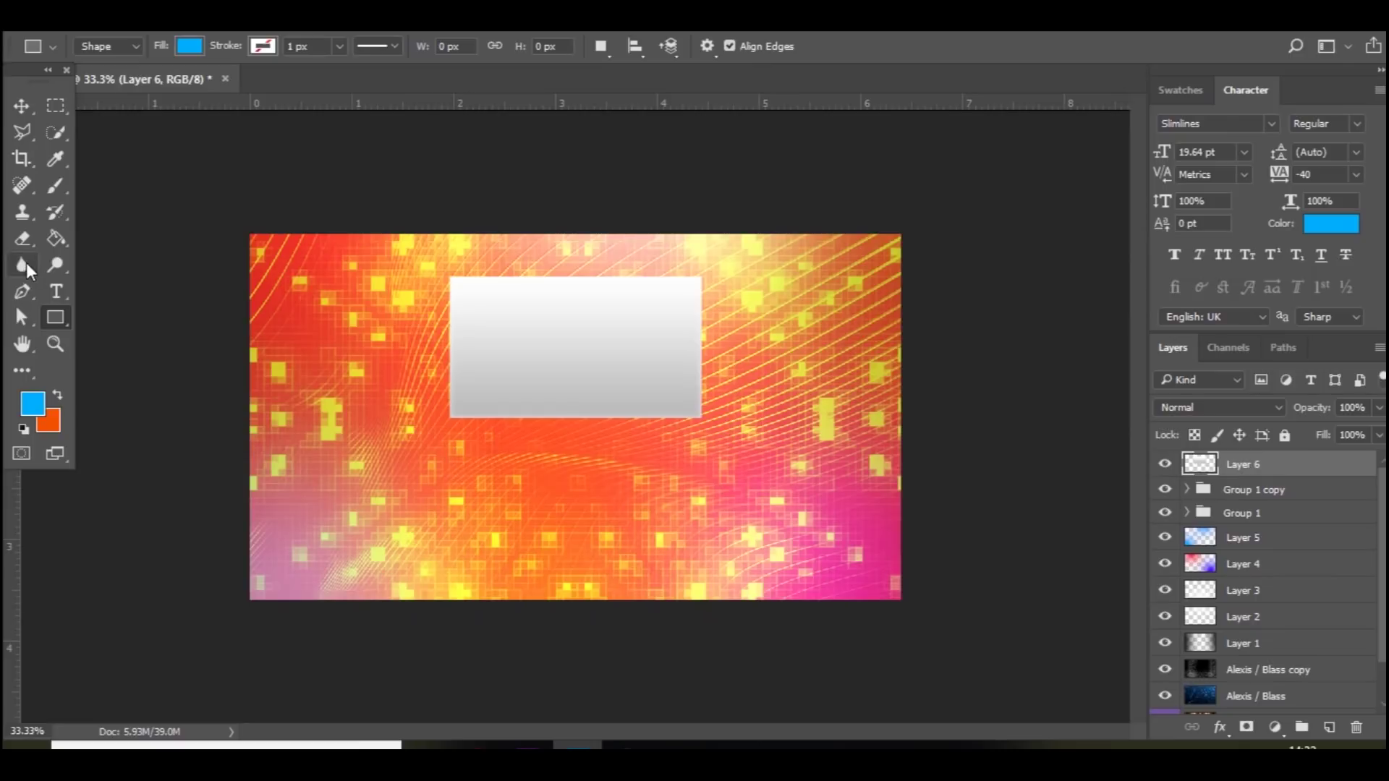
pyautogui.click(48, 293)
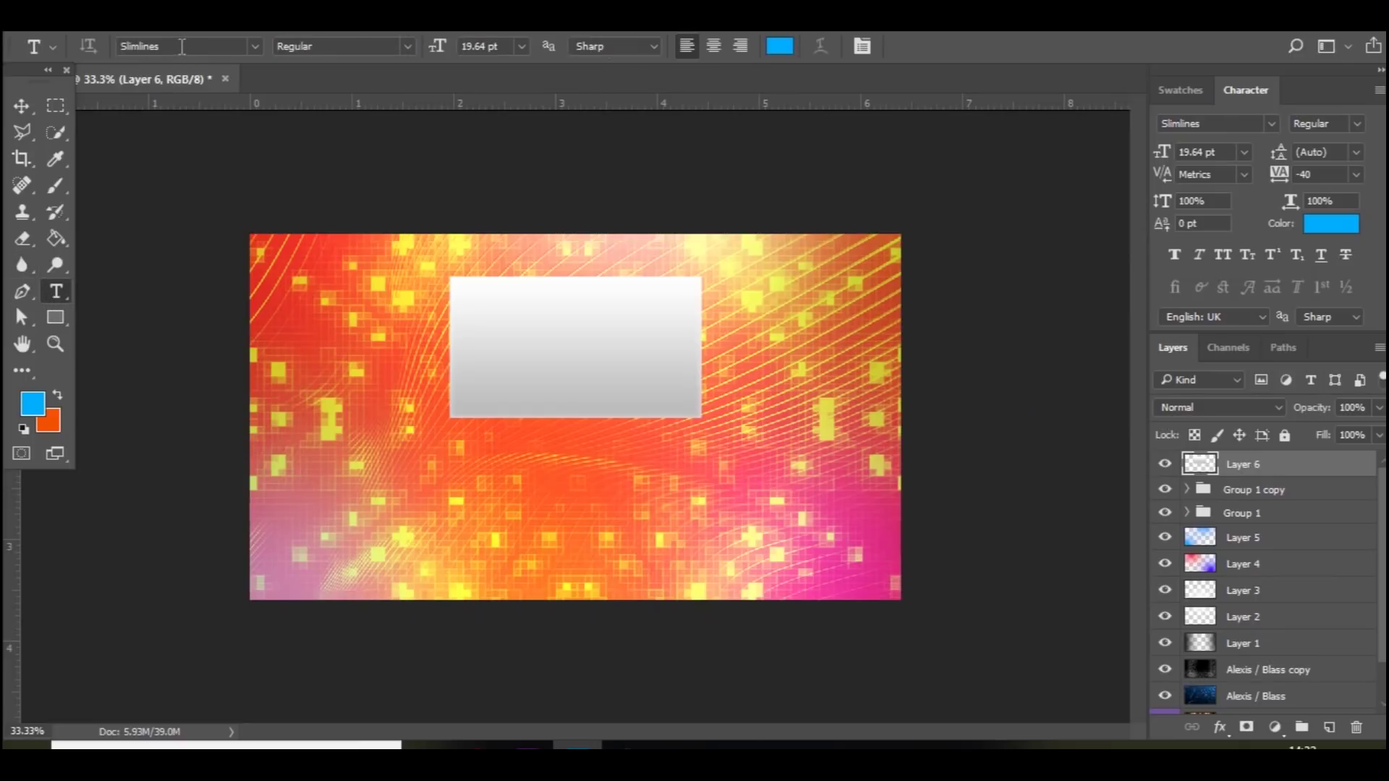
pyautogui.press('i')
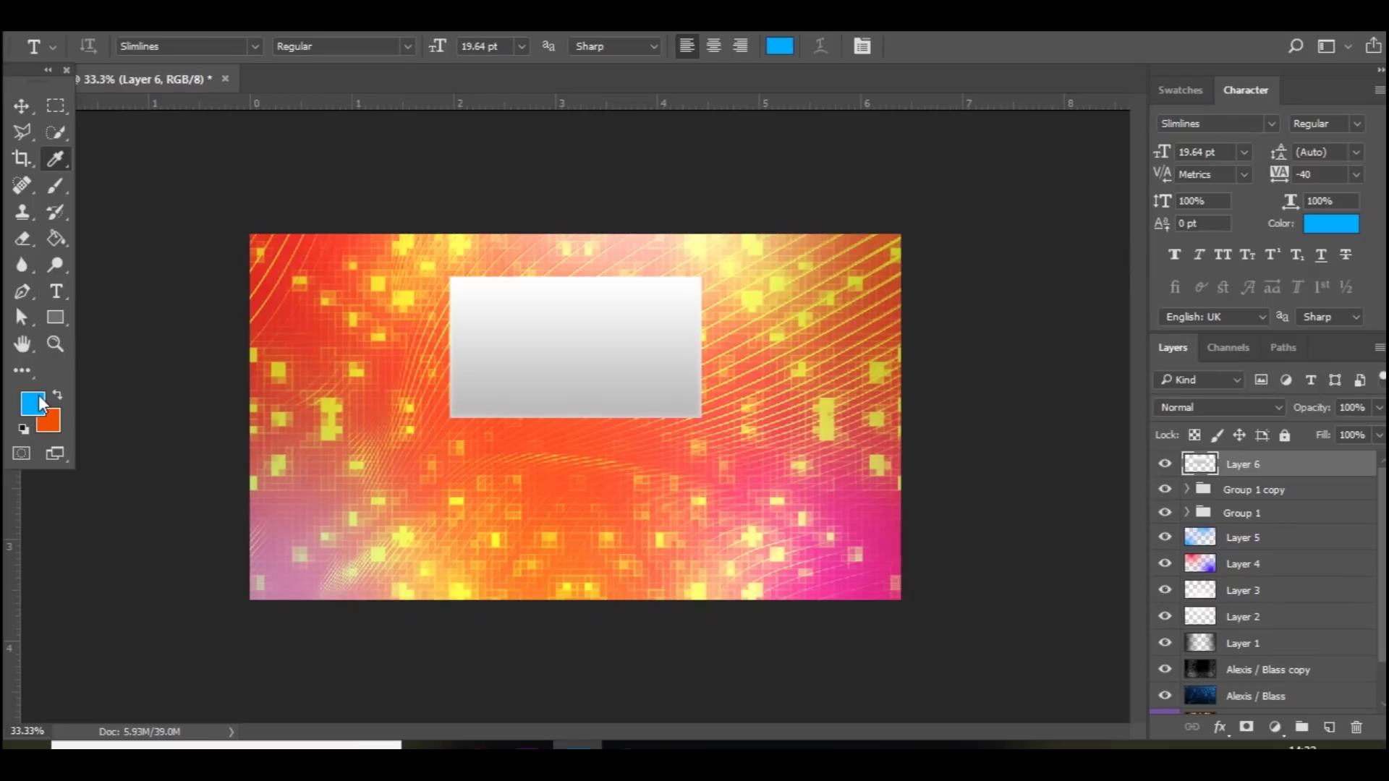
pyautogui.click(42, 403)
pyautogui.moveTo(862, 390); pyautogui.dragTo(814, 358)
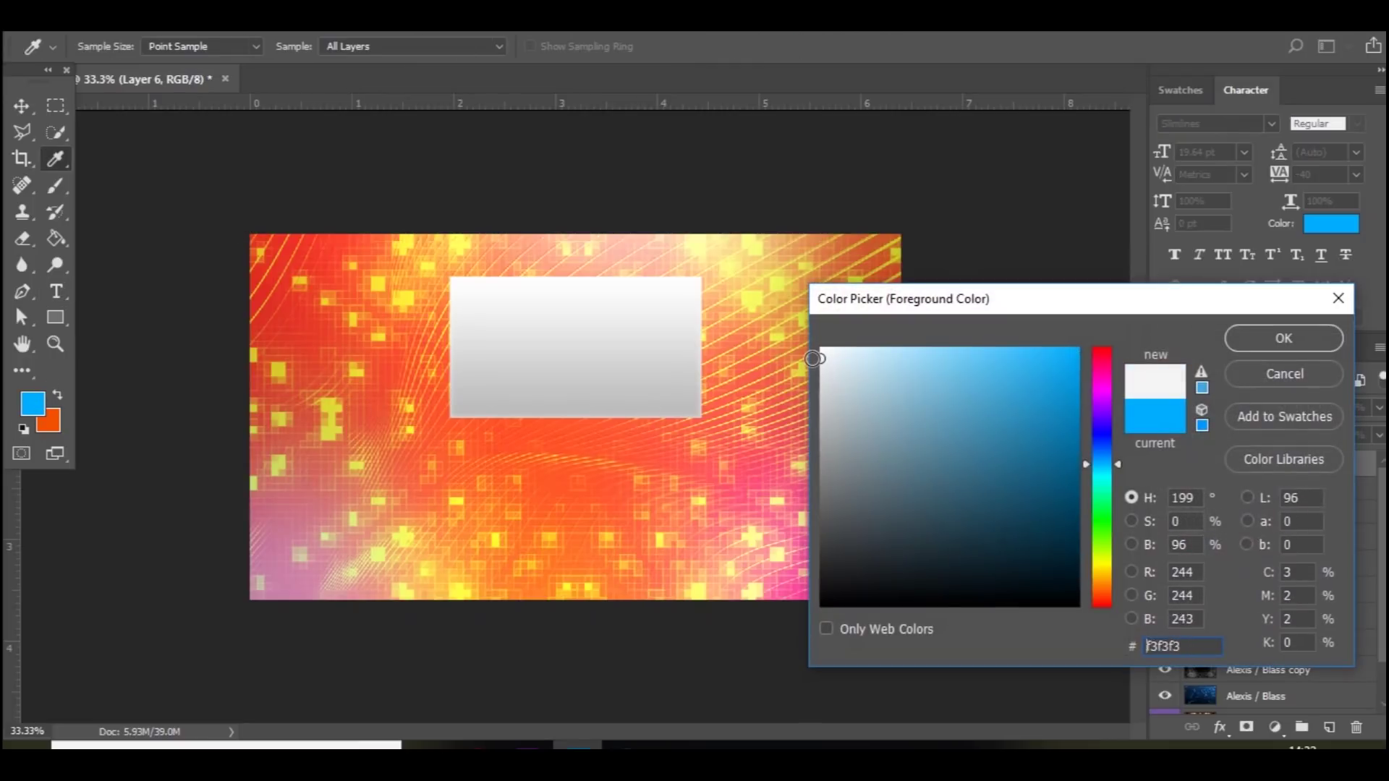
pyautogui.press('Return')
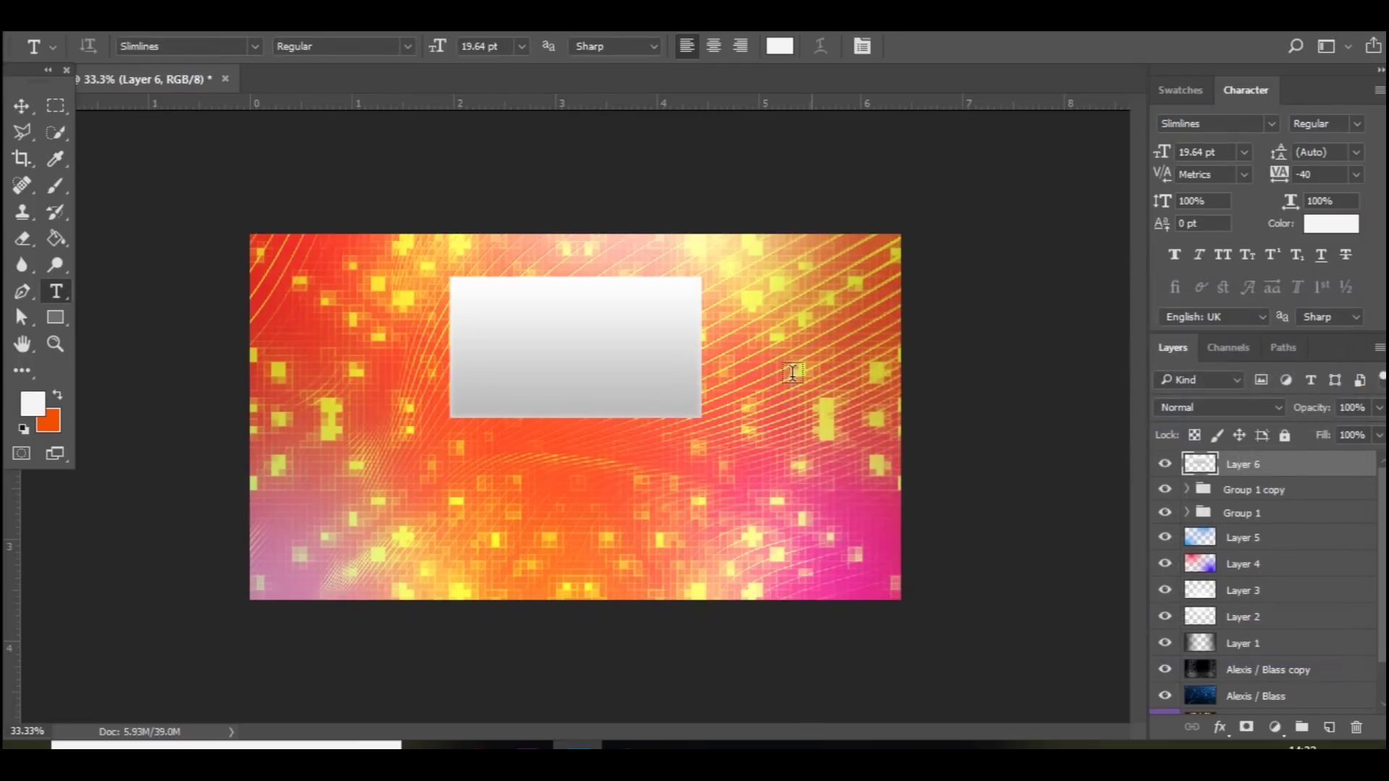
# - Type 'THANK YOU FOR WATCHING' below the box at 40 pt with tracking 0
pyautogui.click(480, 515)
pyautogui.write('THANK')
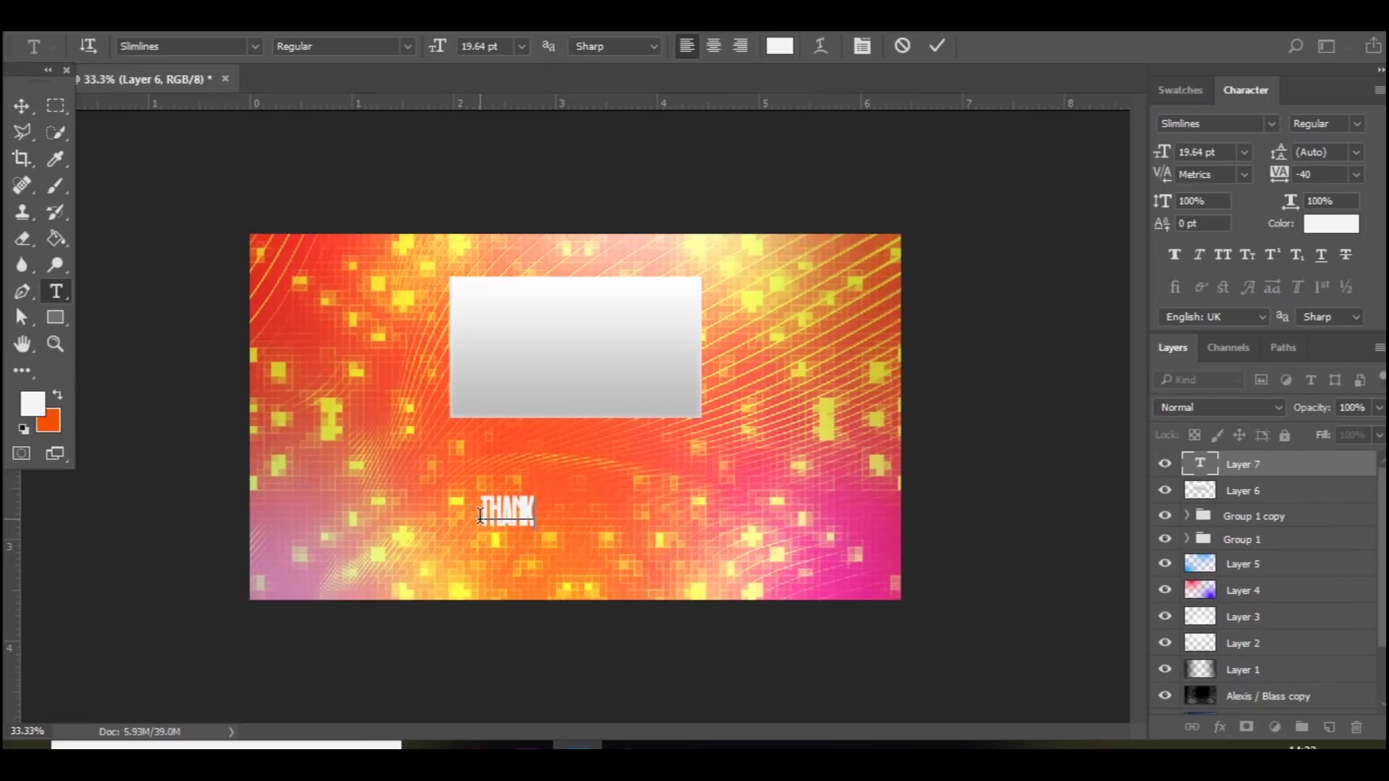
pyautogui.write(' YOU FOR WATCHING')
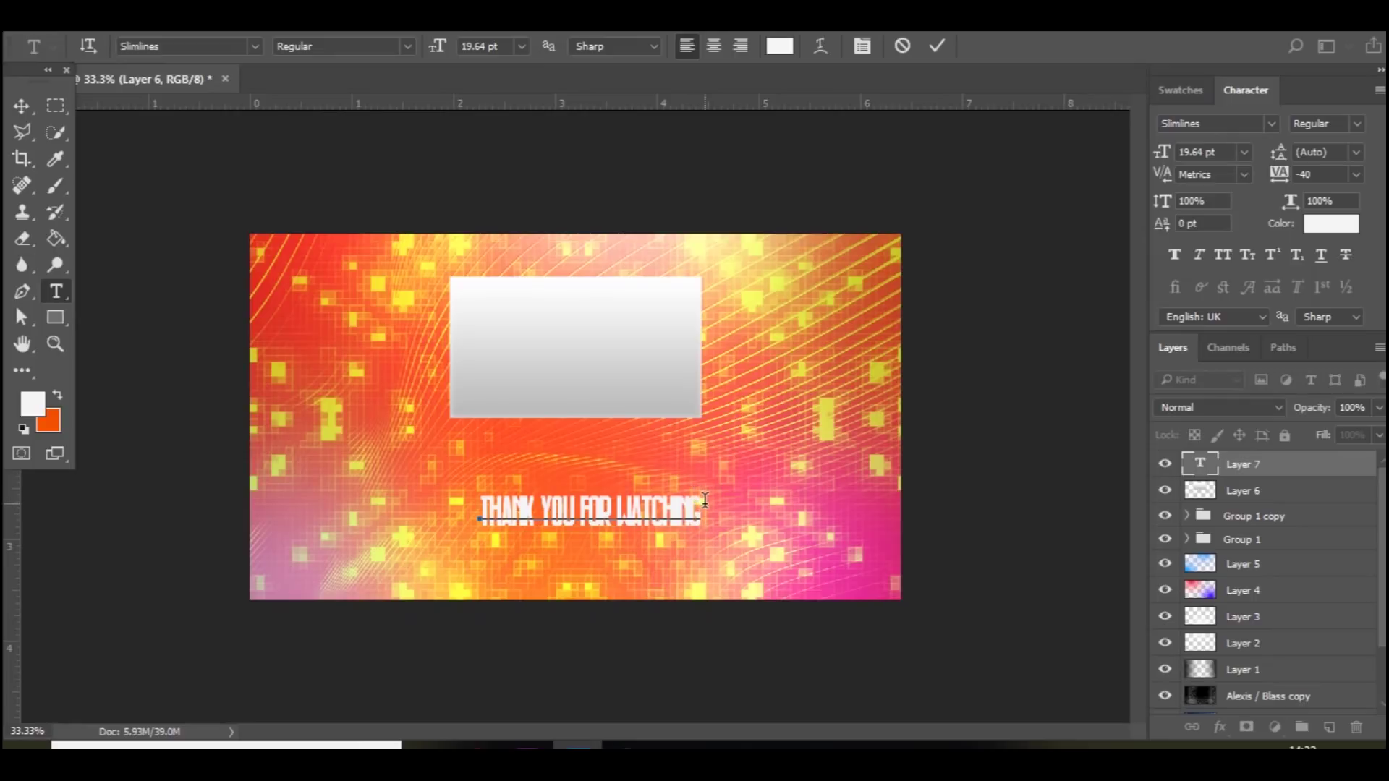
pyautogui.moveTo(705, 507); pyautogui.dragTo(369, 505)
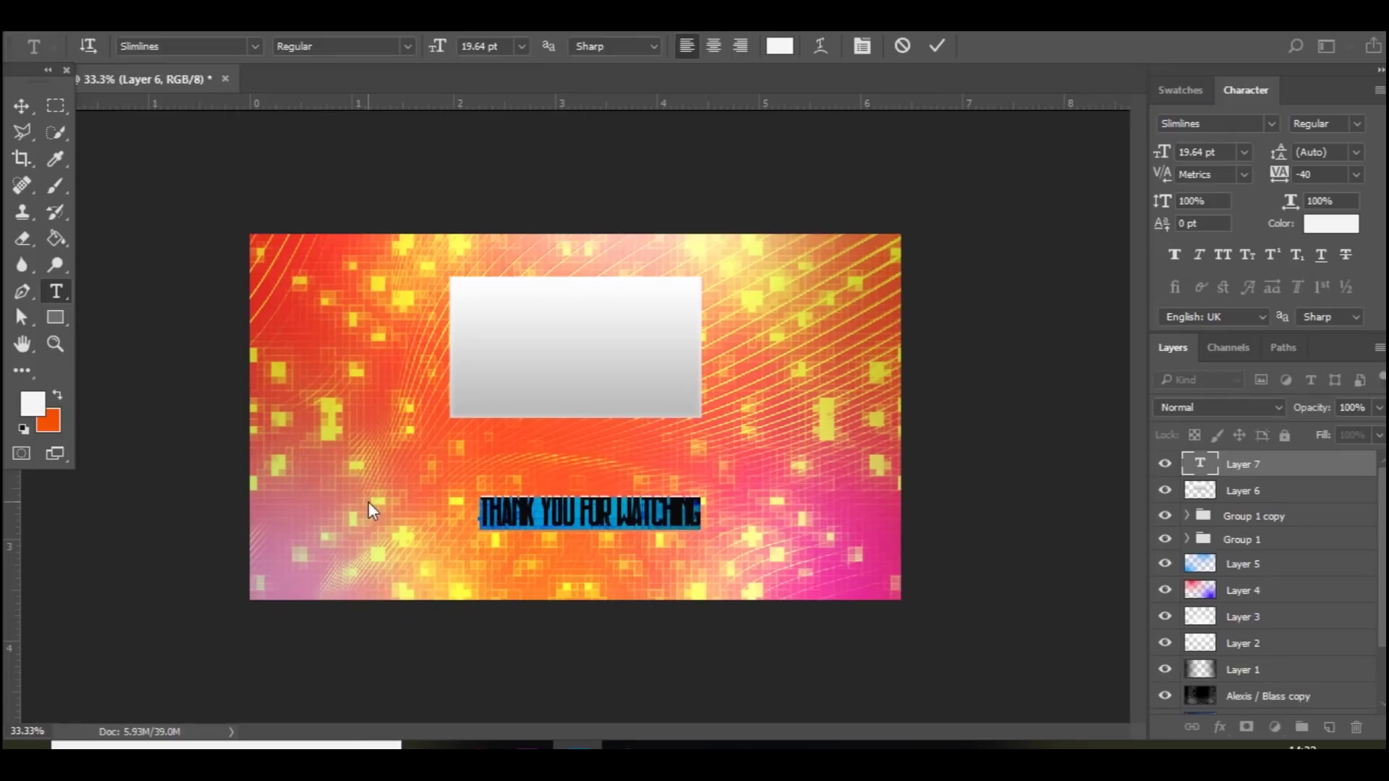
pyautogui.doubleClick(1184, 152)
pyautogui.write('40')
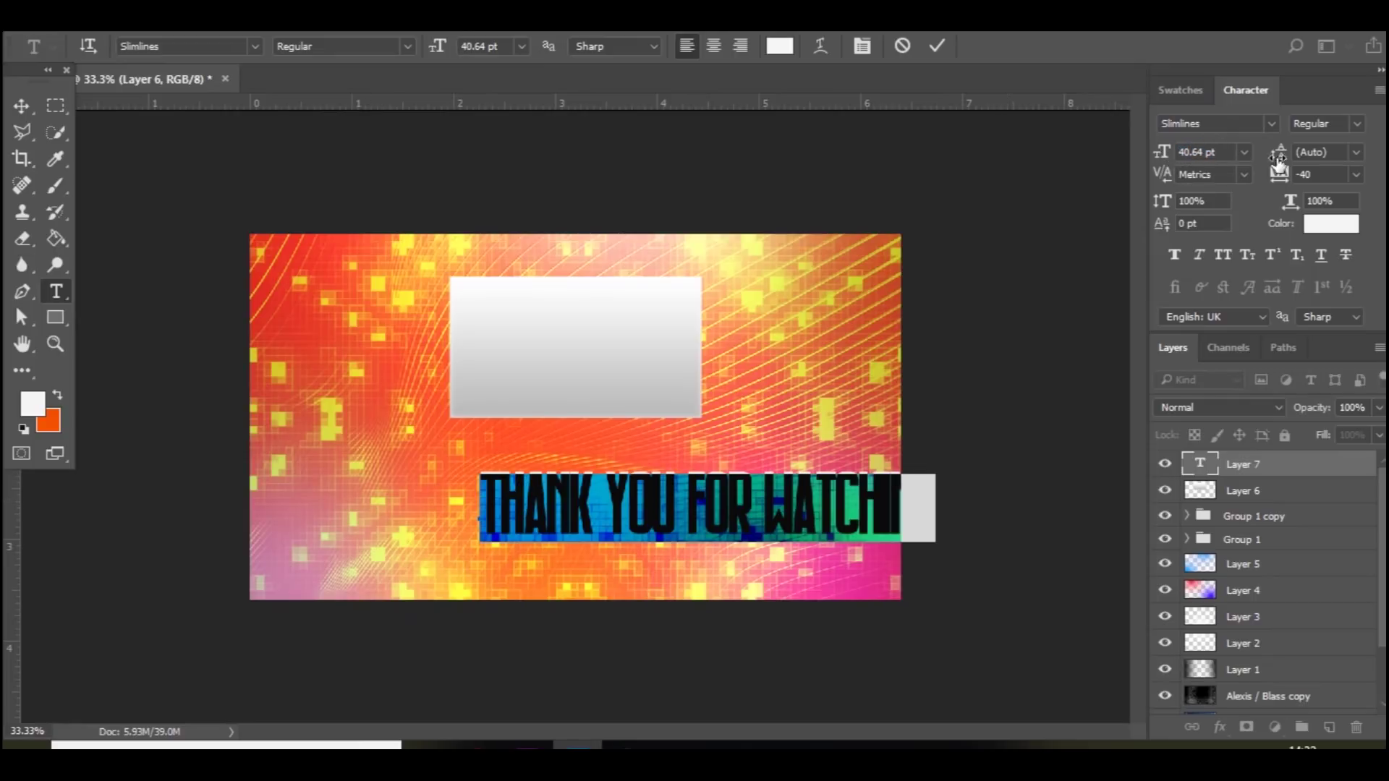
pyautogui.click(1273, 178)
pyautogui.write('0')
pyautogui.press('Return')
pyautogui.click(23, 106)
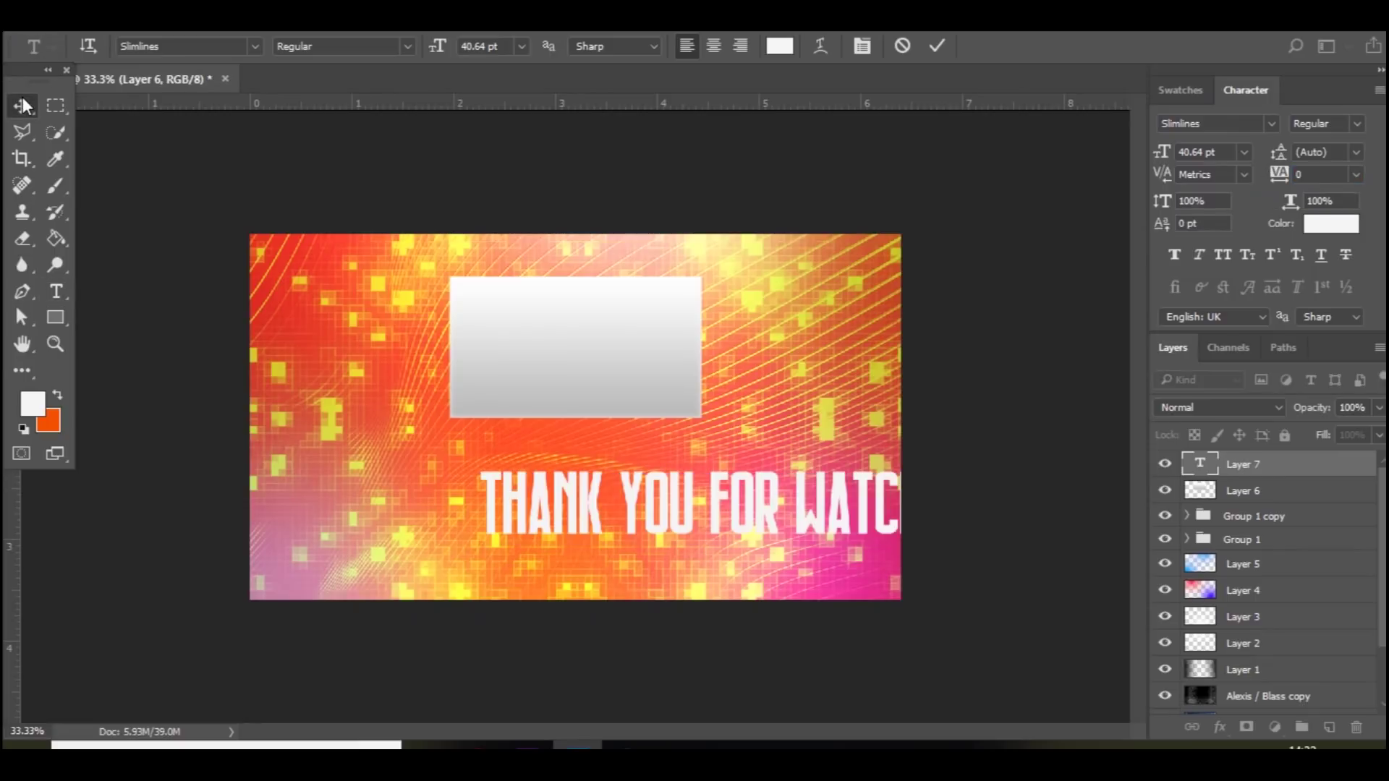
# - Move the text left to centre it under the box
pyautogui.hotkey('ctrl', 't')
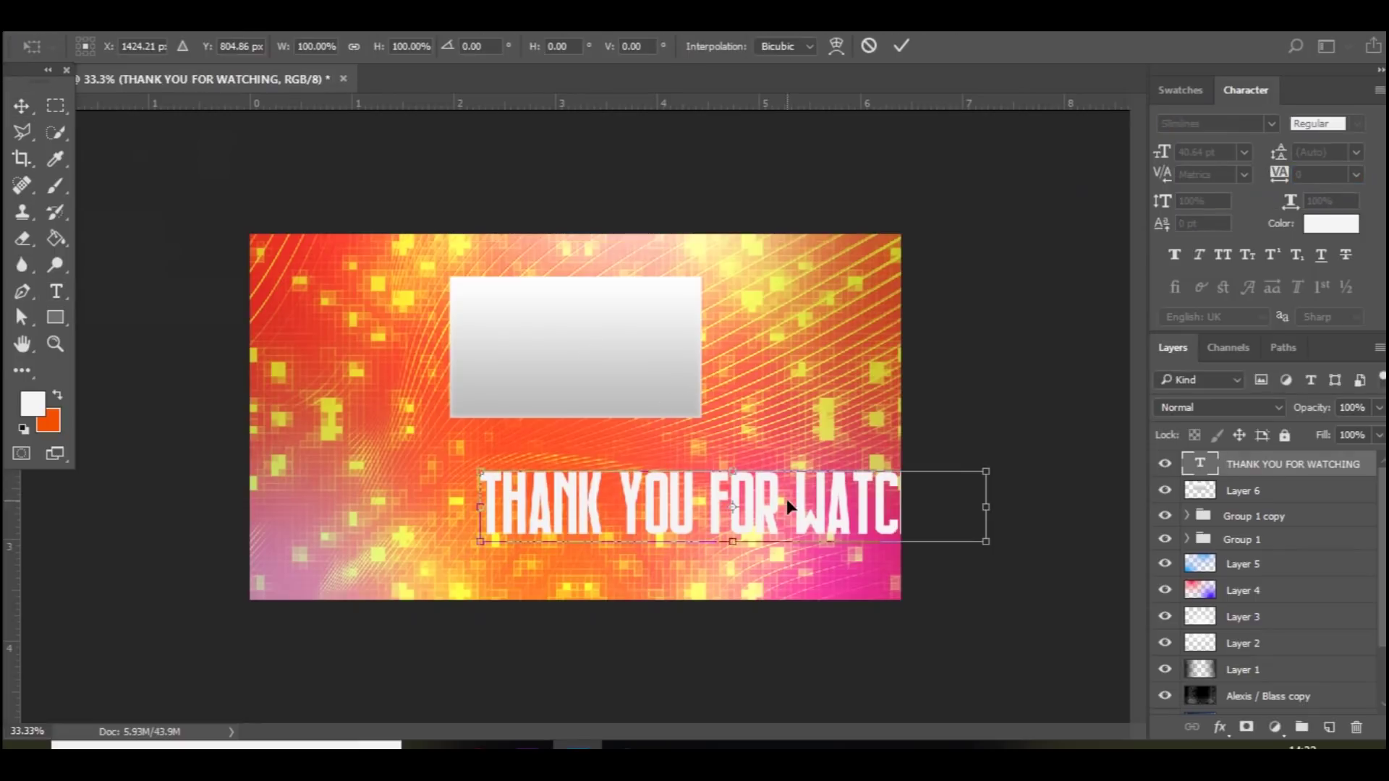
pyautogui.moveTo(786, 498); pyautogui.dragTo(622, 479)
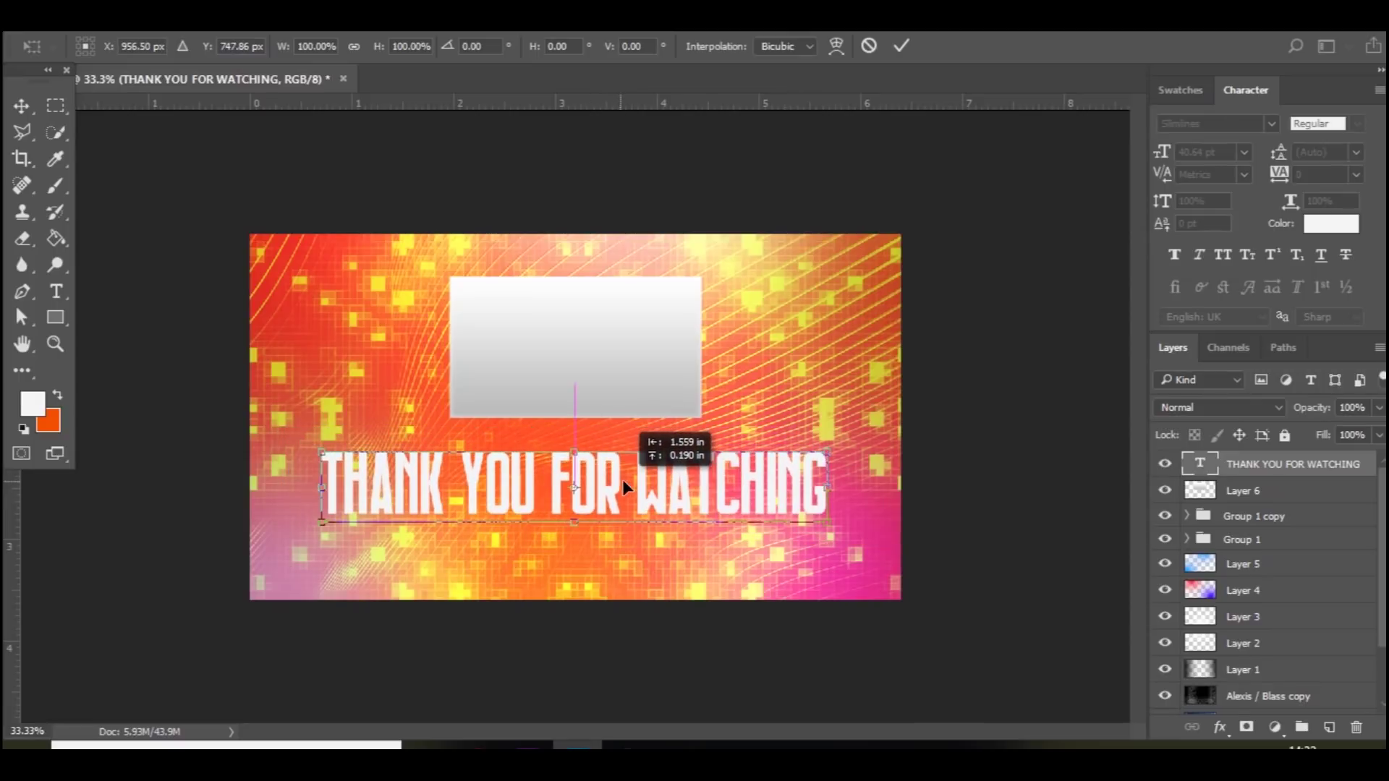
pyautogui.press('Return')
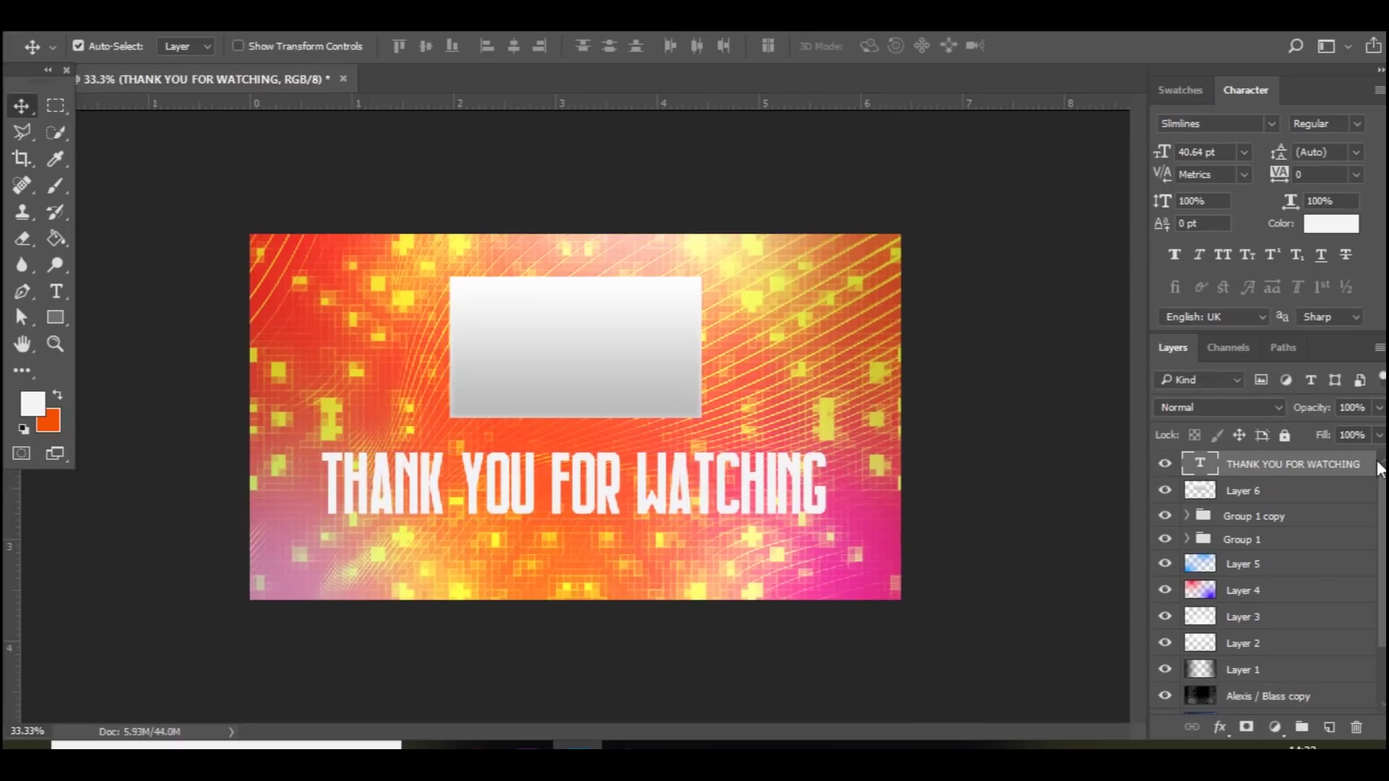
# - Add Gradient Overlay, Inner Glow and Drop Shadow effects to the text layer
pyautogui.doubleClick(1372, 466)
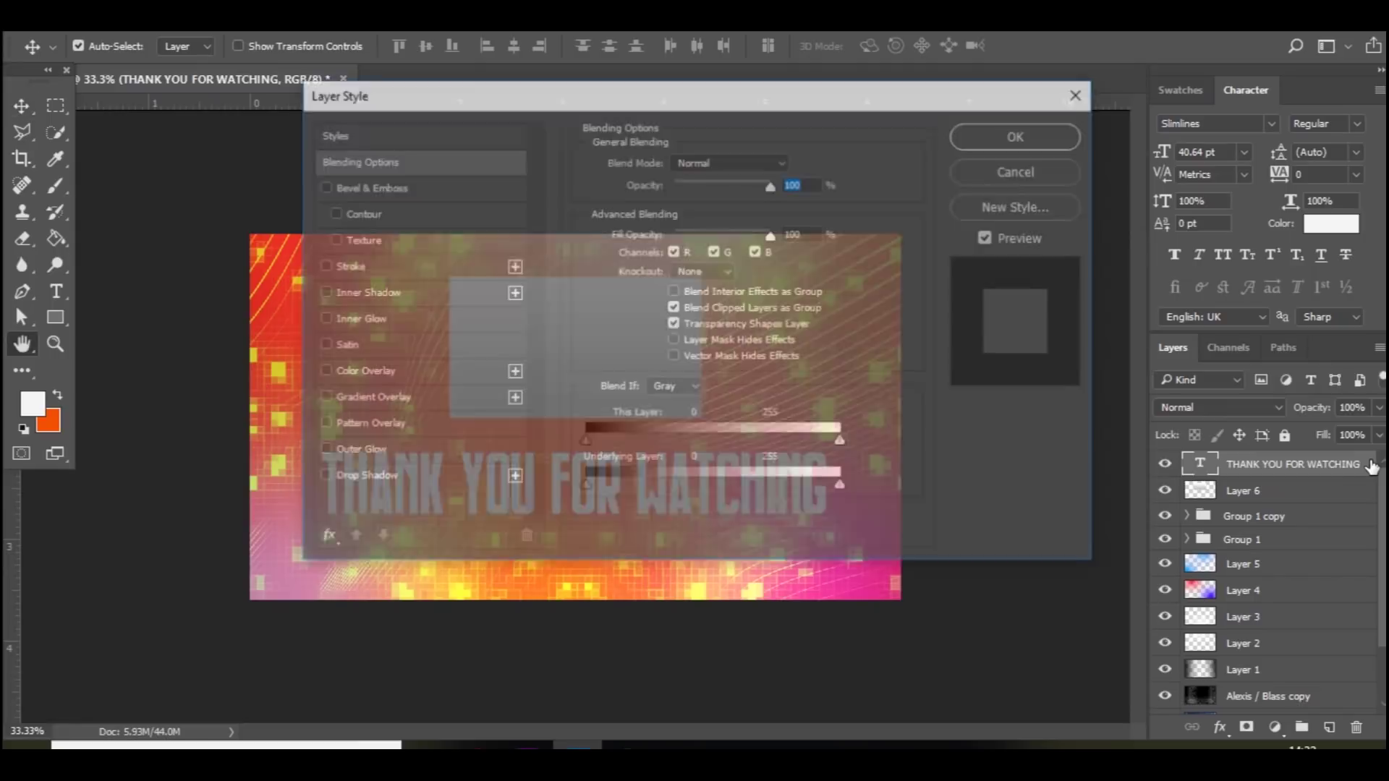
pyautogui.click(387, 407)
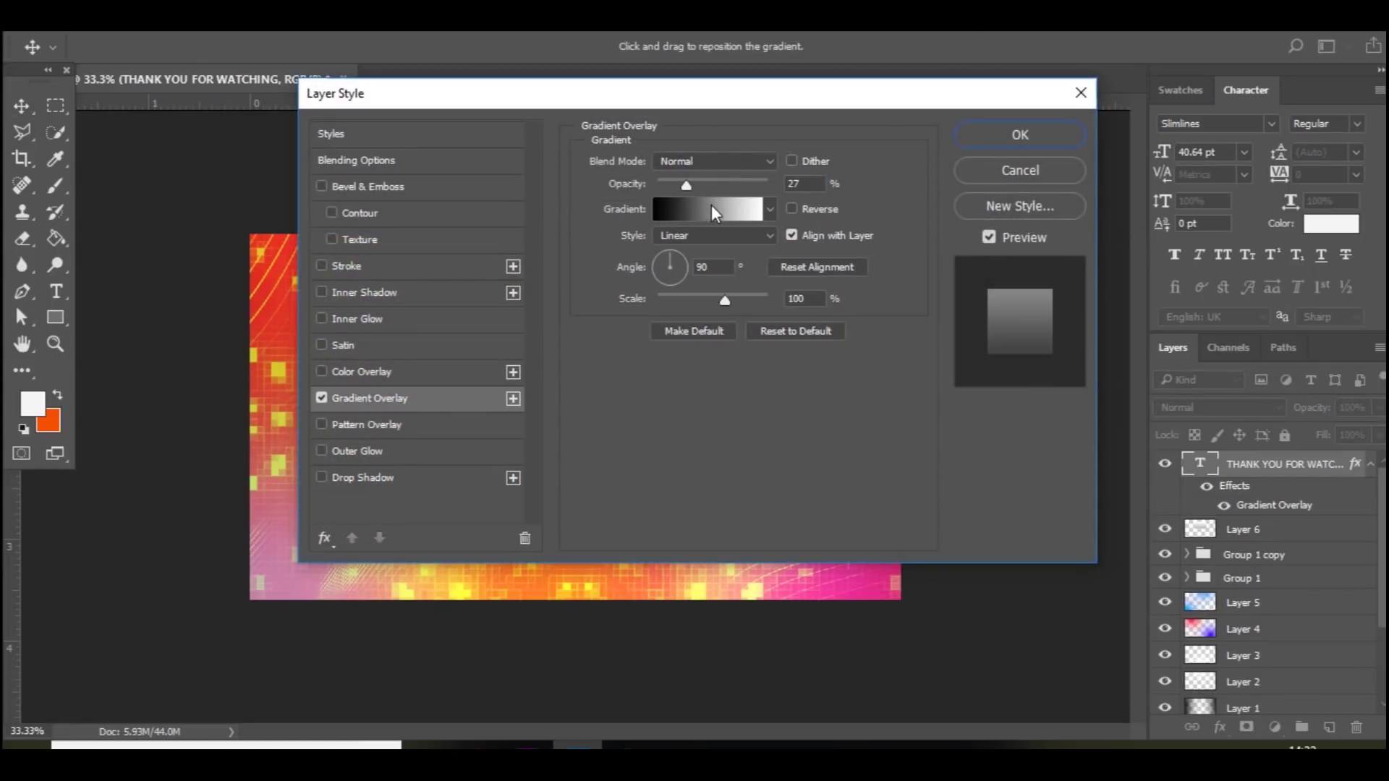
pyautogui.click(377, 323)
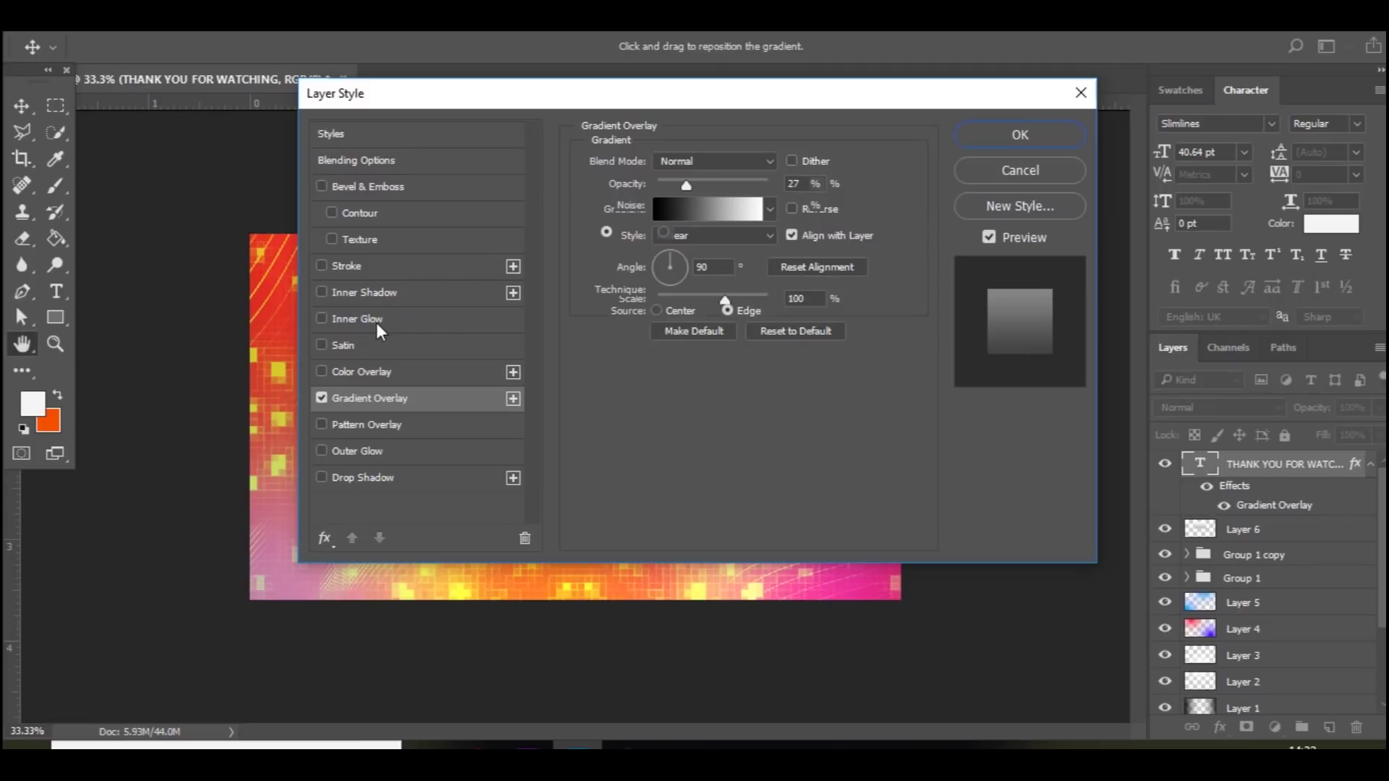
pyautogui.click(355, 480)
pyautogui.press('Return')
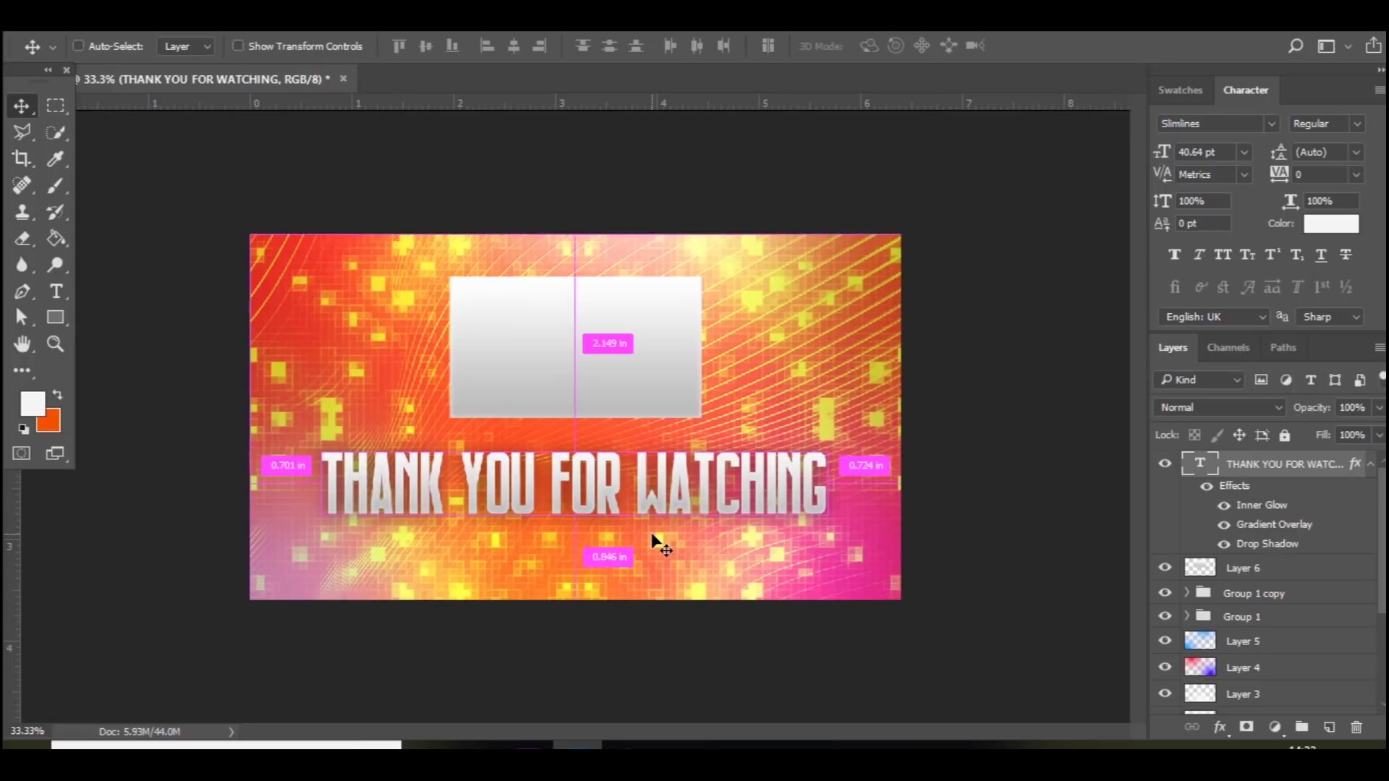
# - Nudge the text slightly lower
pyautogui.hotkey('ctrl', 't')
pyautogui.moveTo(674, 487); pyautogui.dragTo(674, 501)
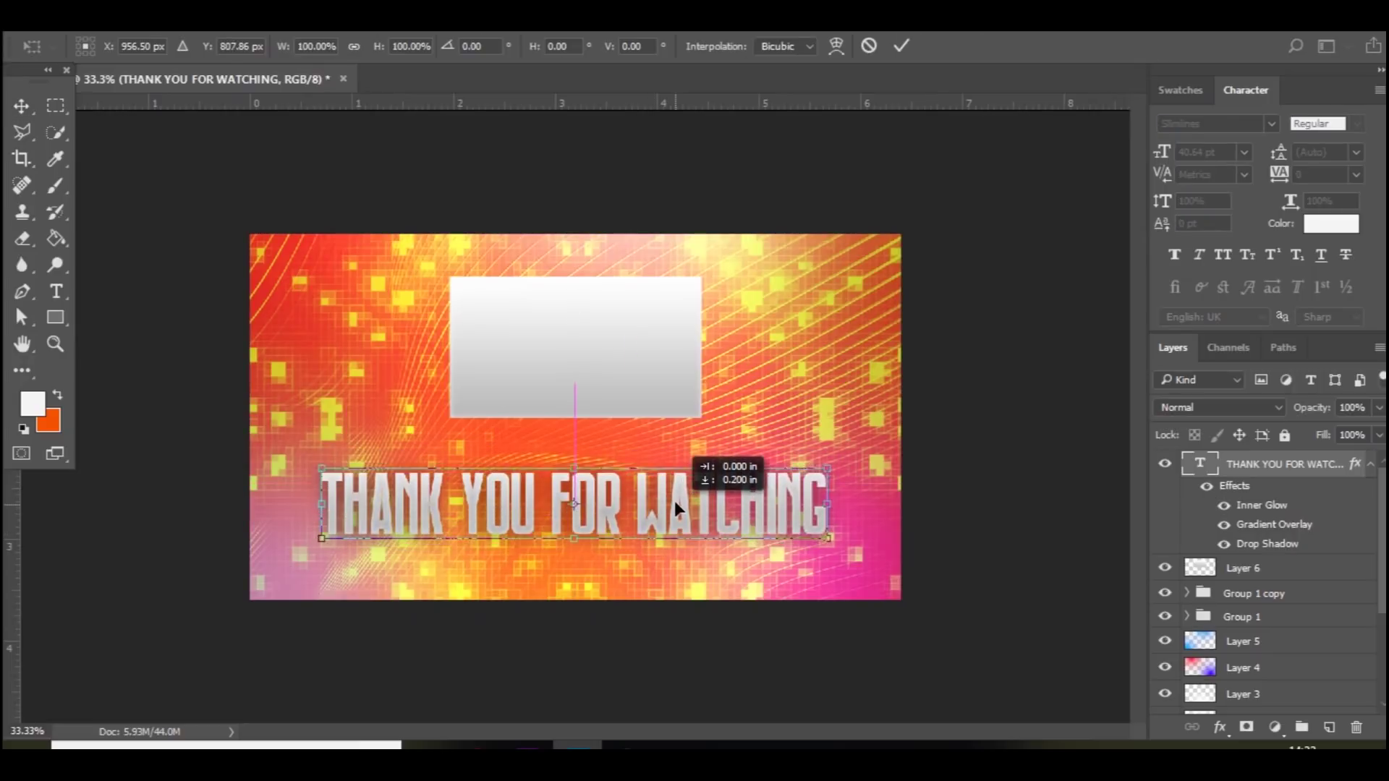
pyautogui.press('Return')
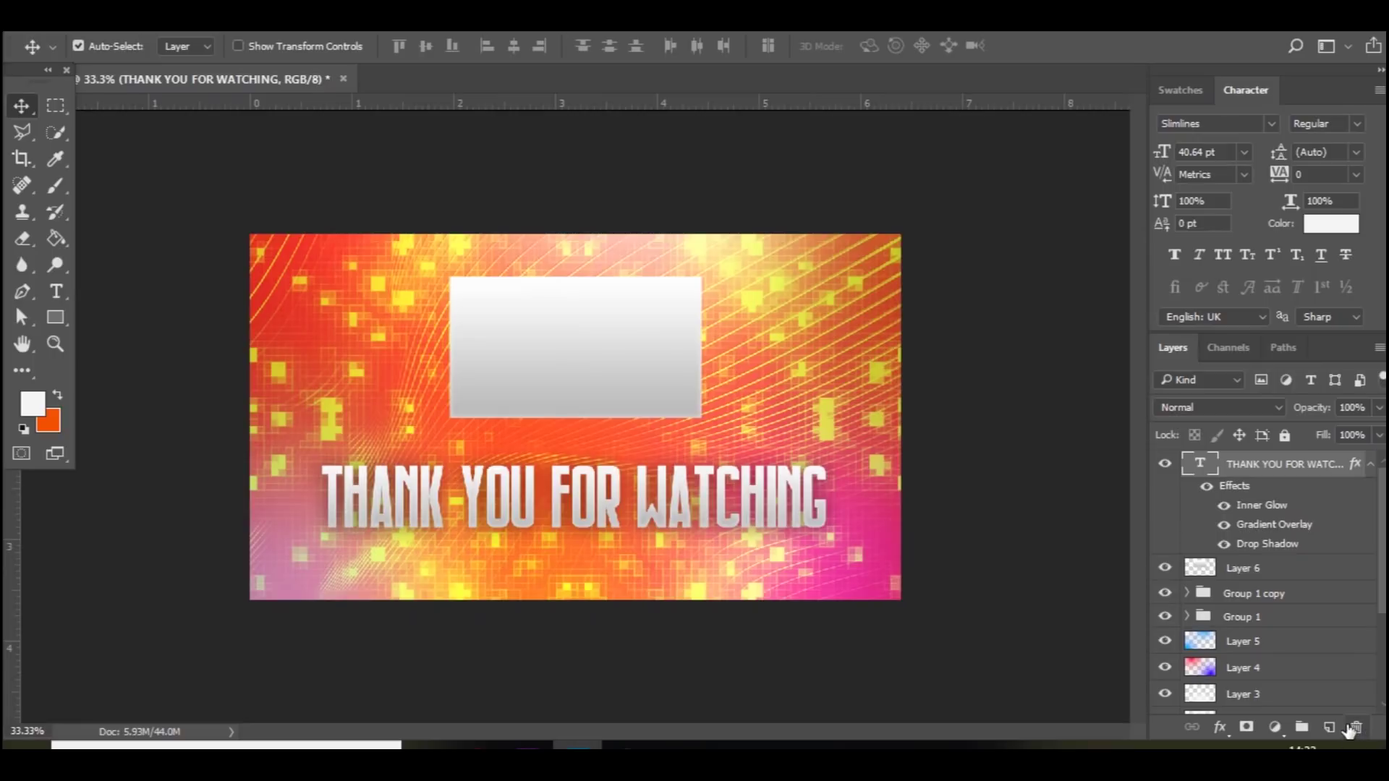
# - Rasterize the text layer's style, move it below Layer 4, and compare with Layer 4 hidden and shown
pyautogui.rightClick(1282, 468)
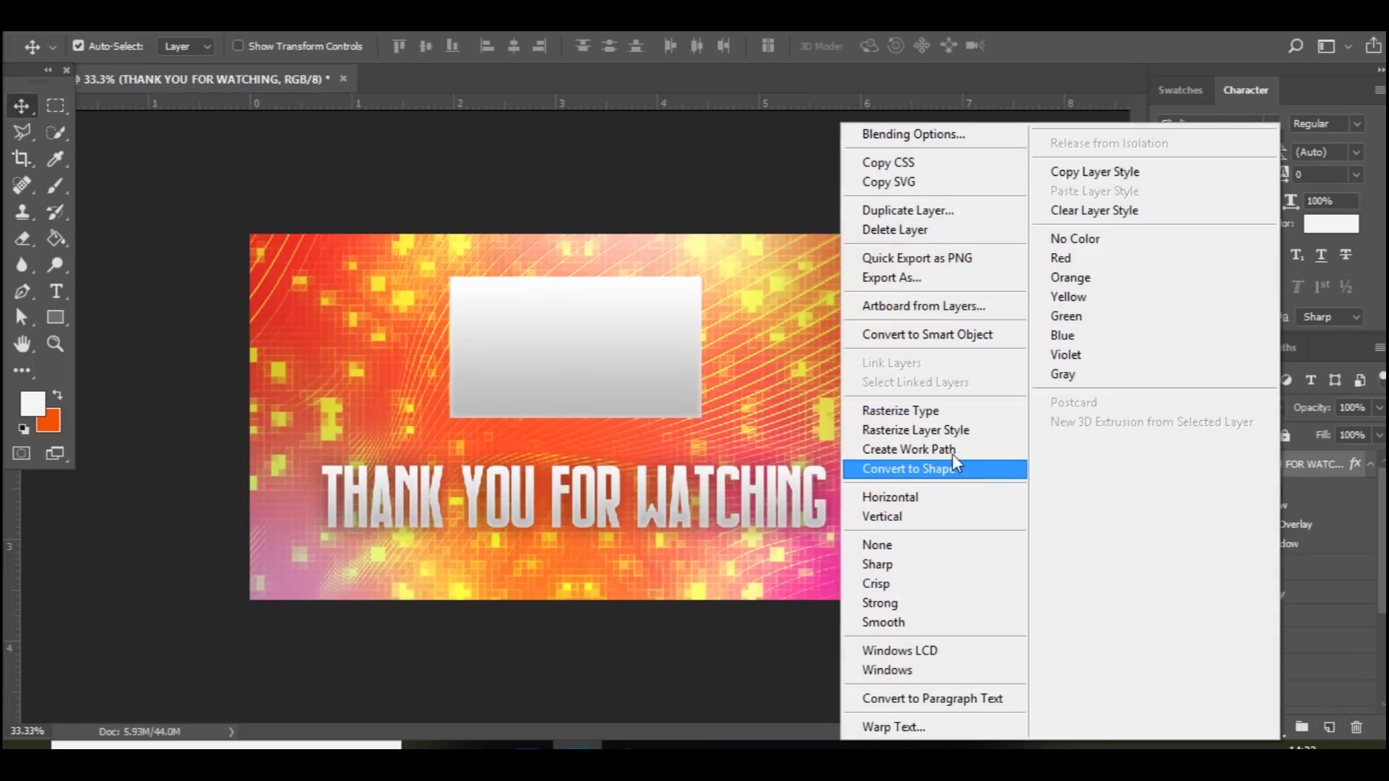
pyautogui.click(941, 430)
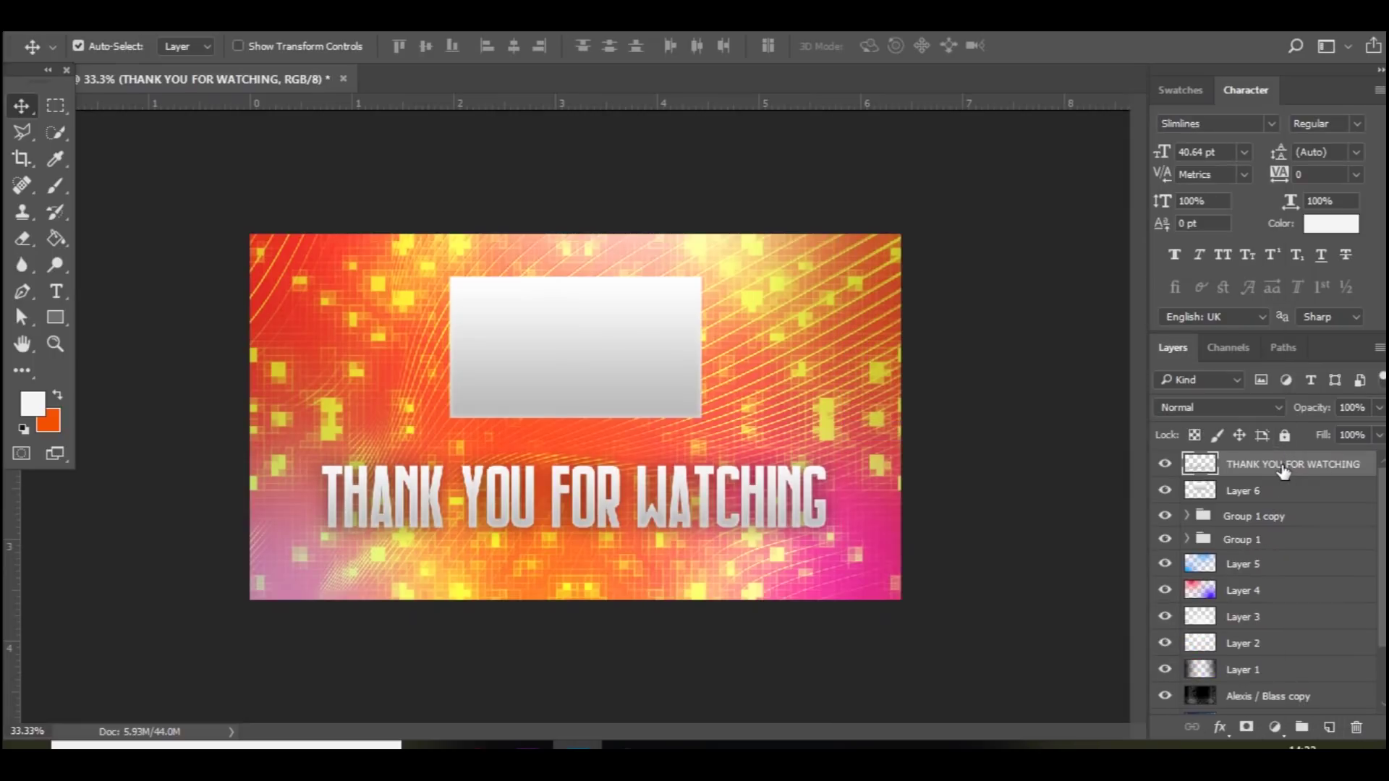
pyautogui.moveTo(1282, 468); pyautogui.dragTo(1236, 601)
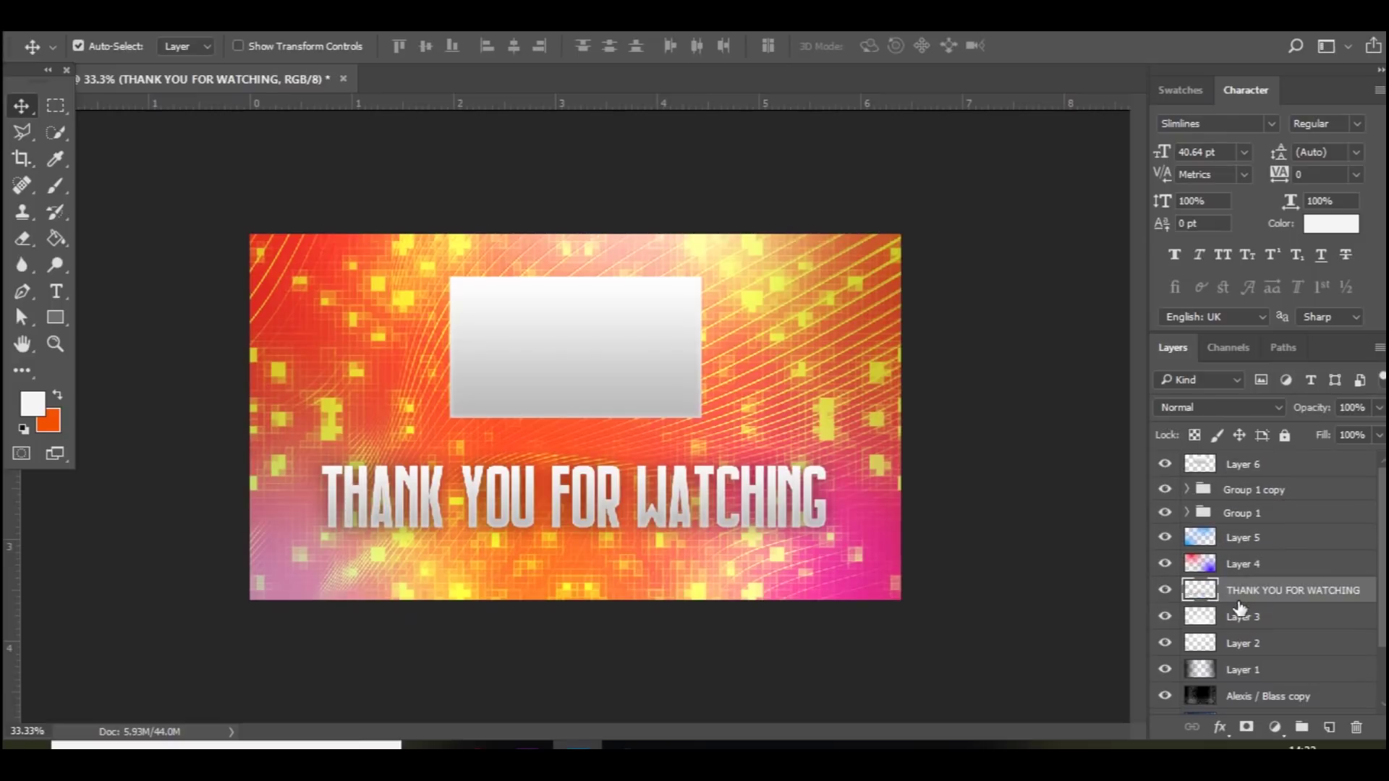
pyautogui.click(1166, 564)
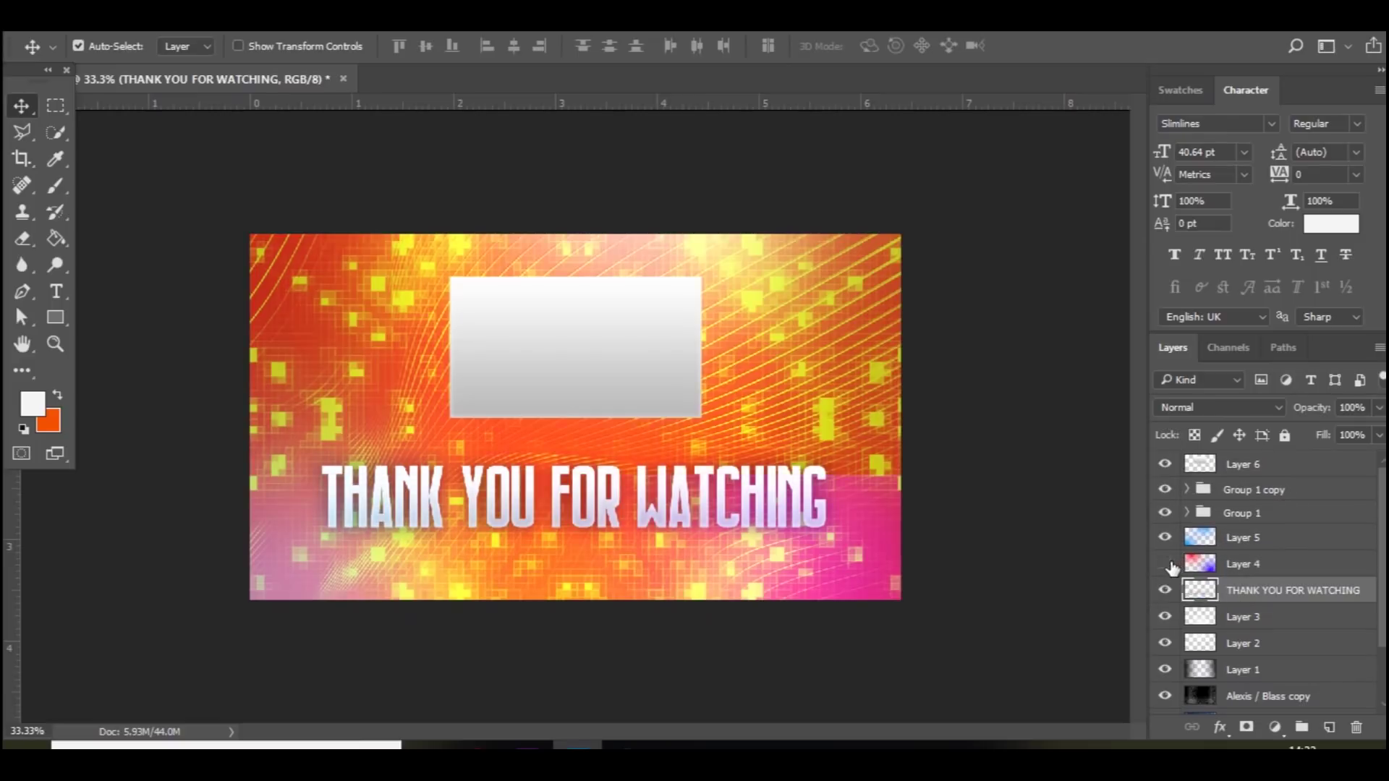
pyautogui.click(1166, 564)
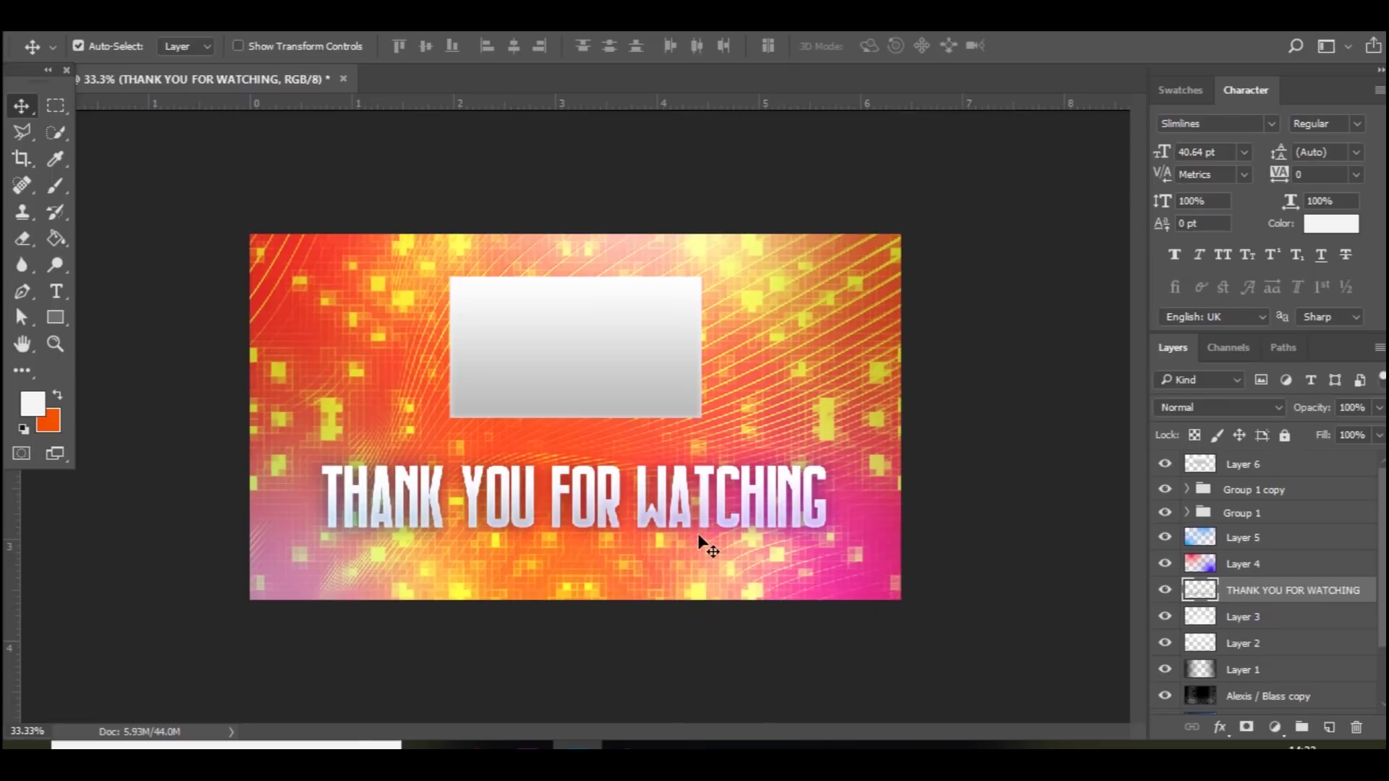